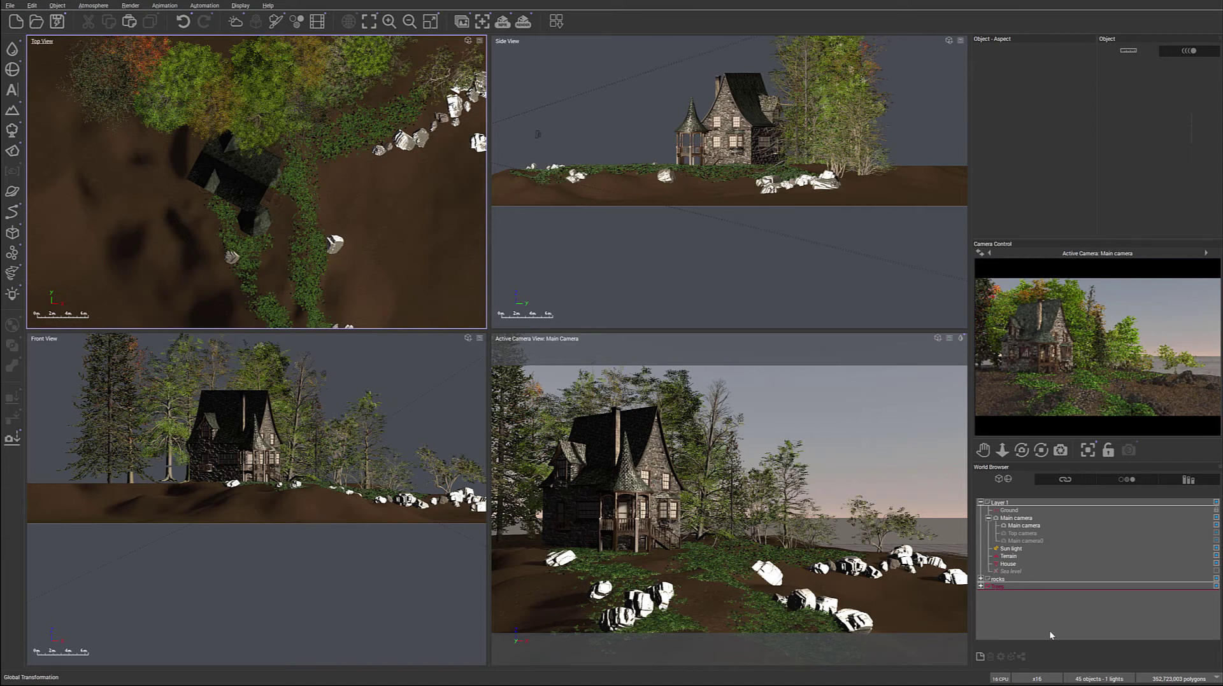
- Create a new layer and place a Brugmansia X insignis LD plant on the terrain using the Standard mat 75 preset
click(980, 657)
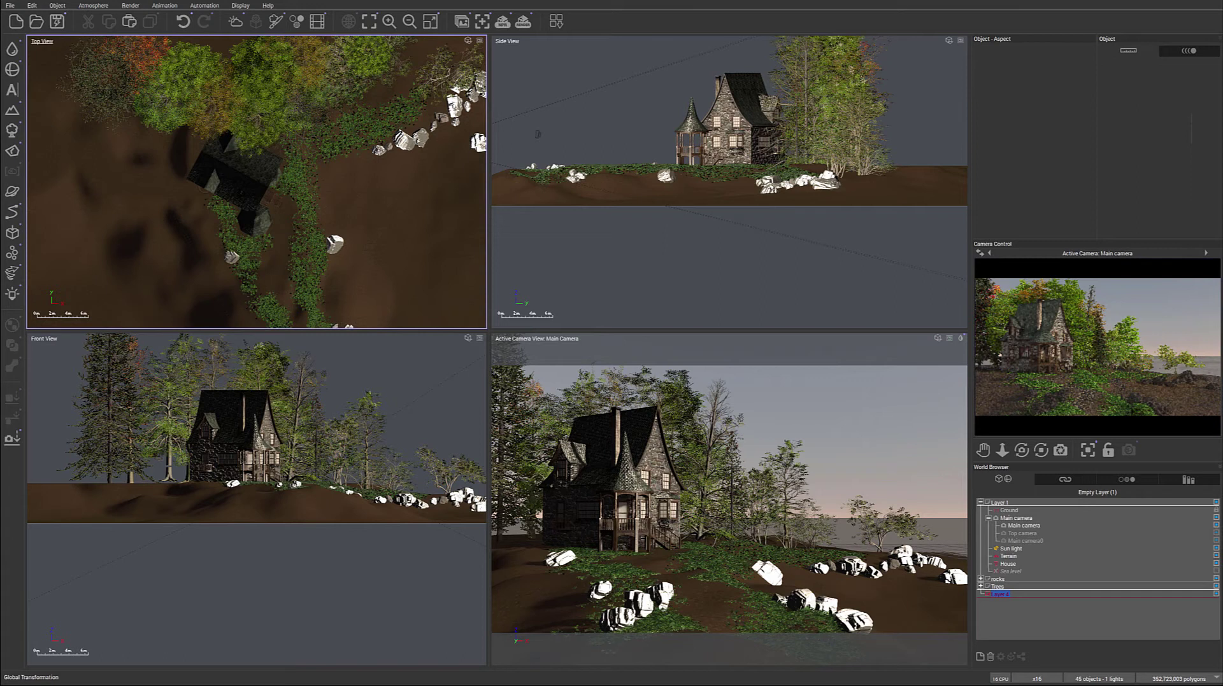
click(352, 198)
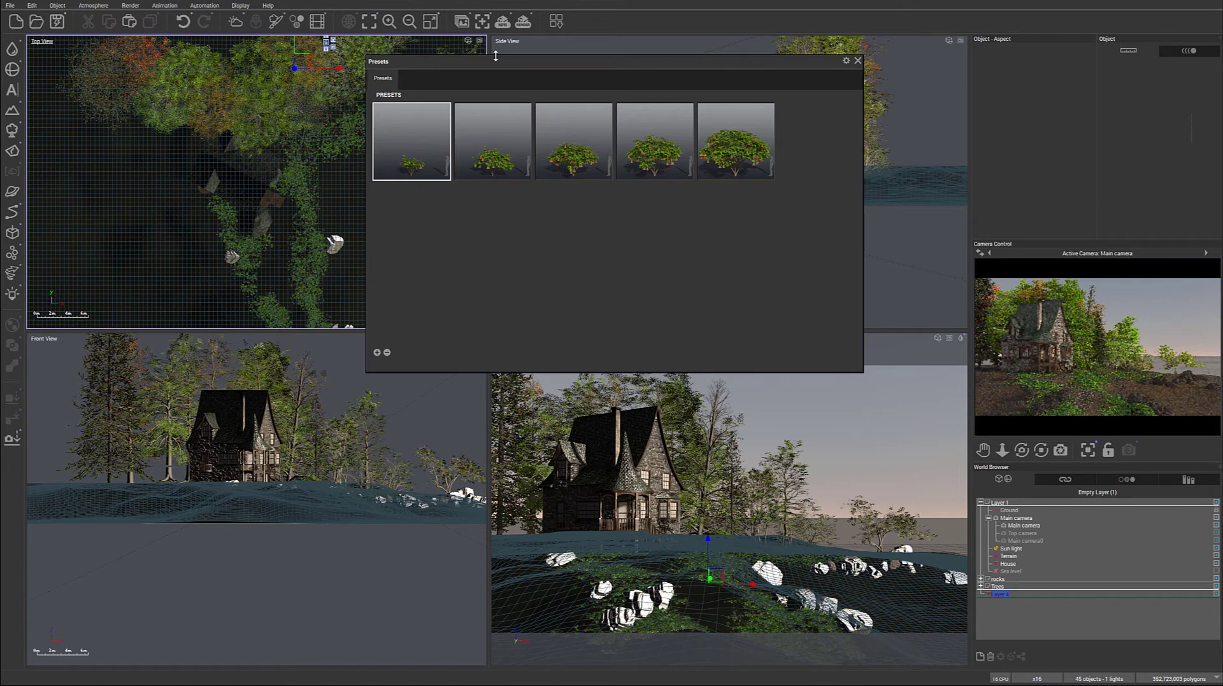
drag(497, 58, 484, 70)
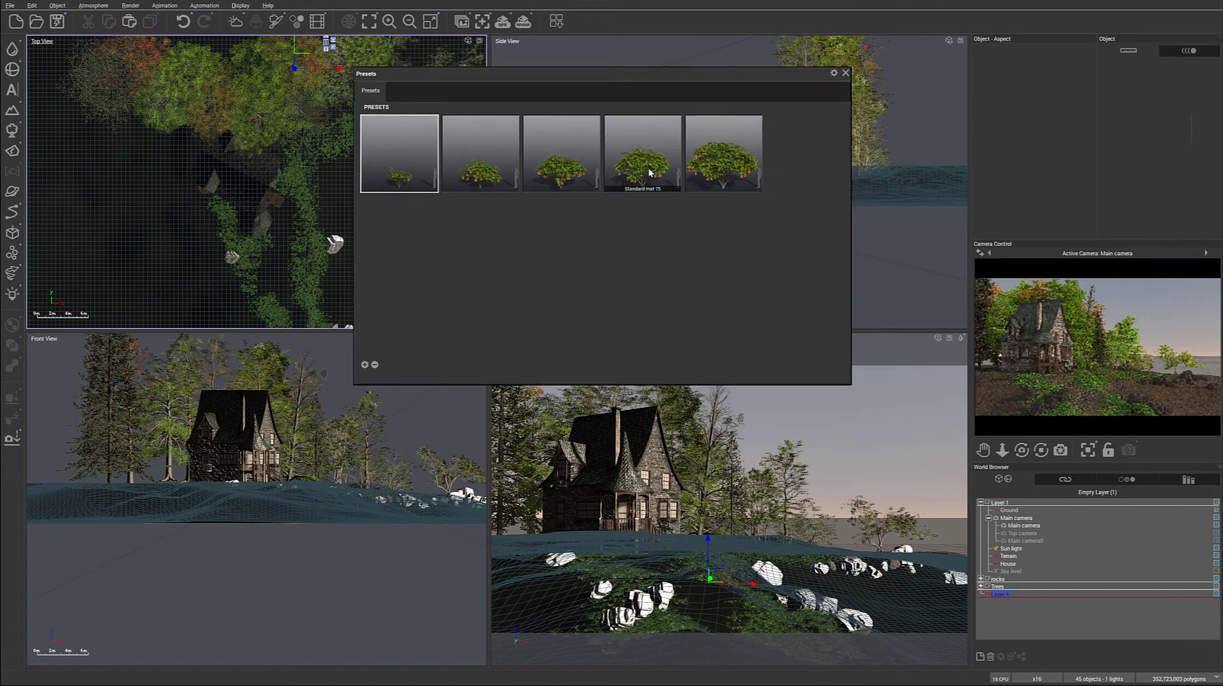
mouse_move(650, 170)
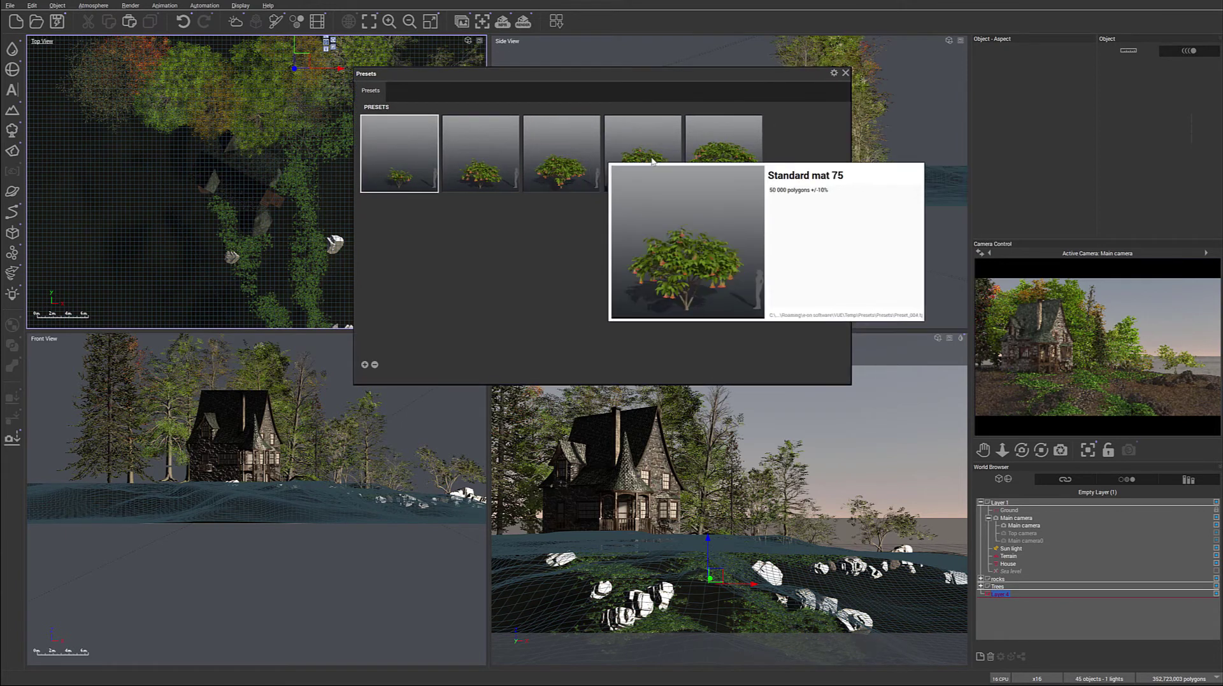
double_click(652, 161)
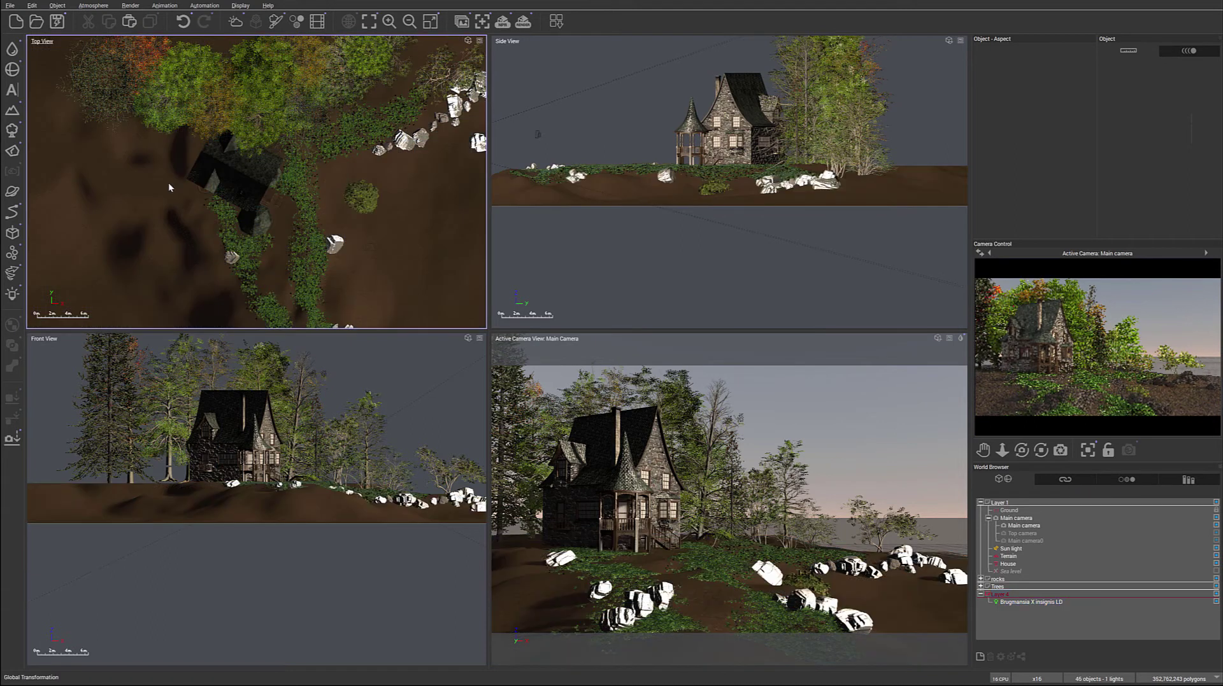
- Move the Brugmansia beside the house and raise it onto the terrain, to about X -8.8 m, Y 11.5 m, Z 4.76 m
drag(359, 204, 301, 161)
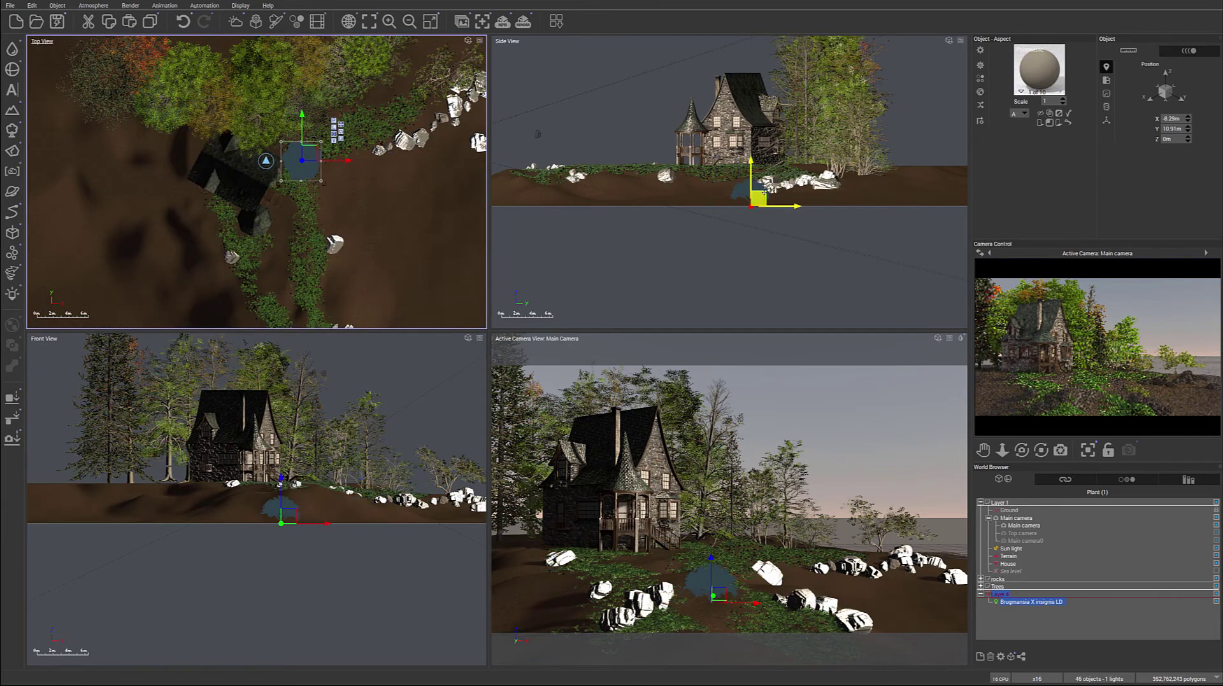
drag(763, 197, 778, 161)
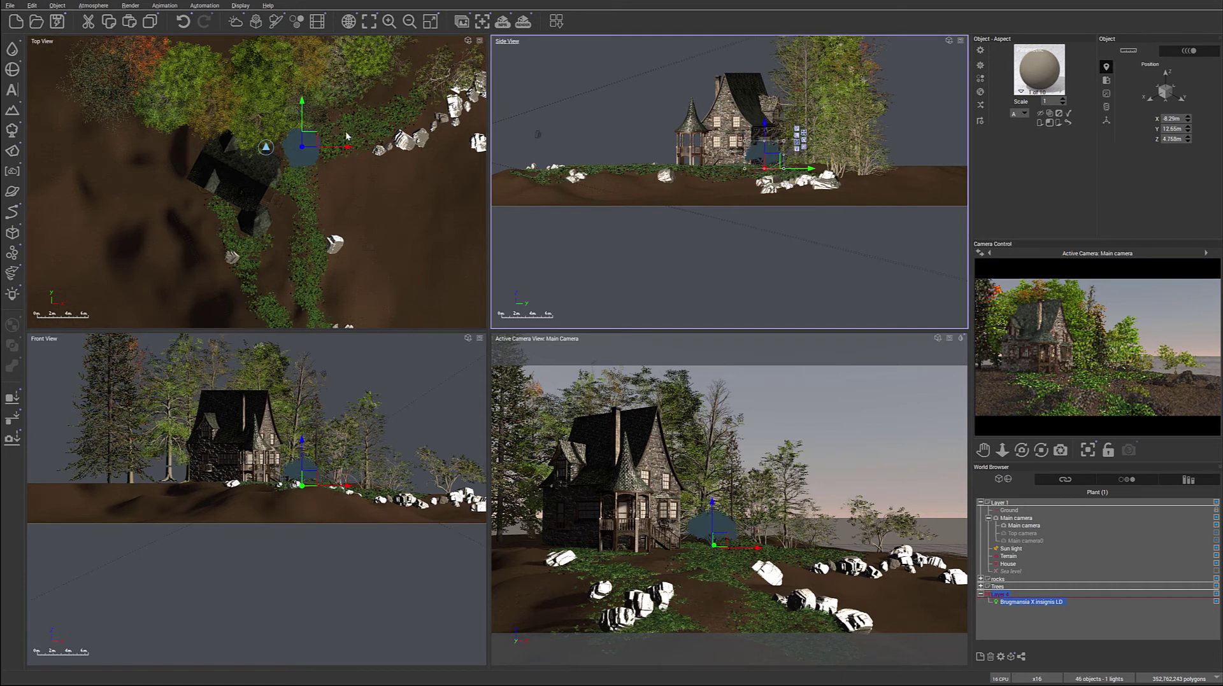
drag(307, 141, 303, 151)
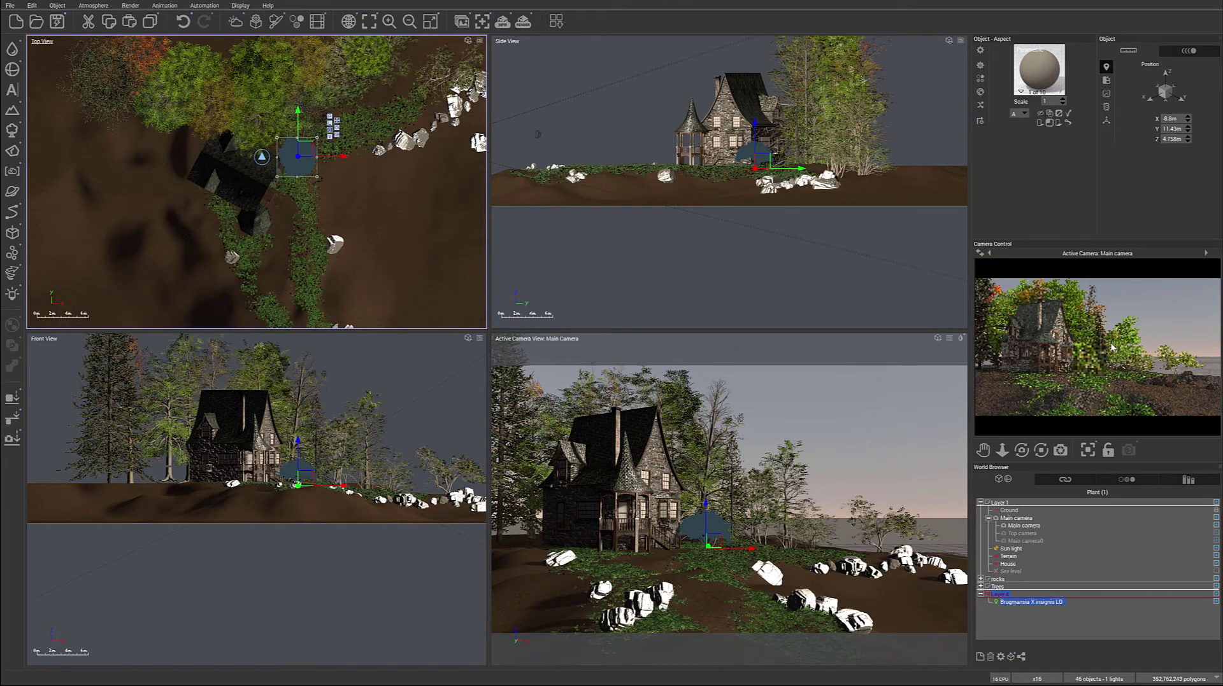
drag(767, 161, 768, 160)
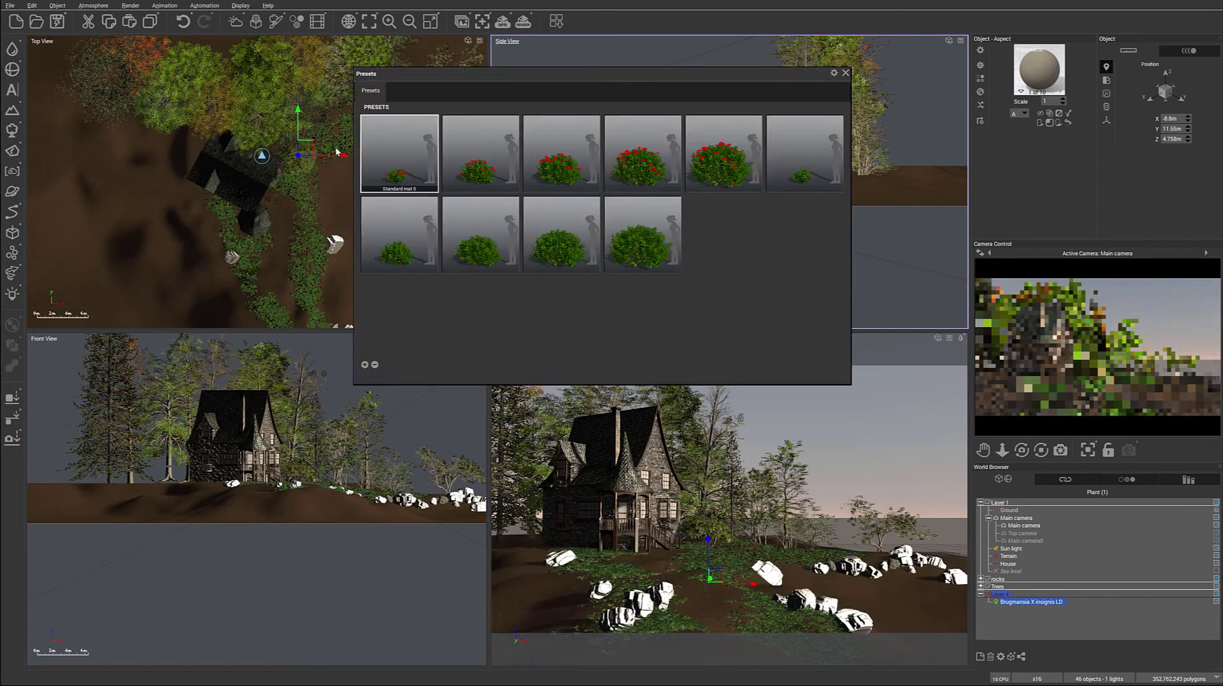
- Add the largest red-flowering Ixora chinensis preset and move it beside the house, to about X -9.5 m, Y 8.9 m, Z 5.08 m
double_click(722, 153)
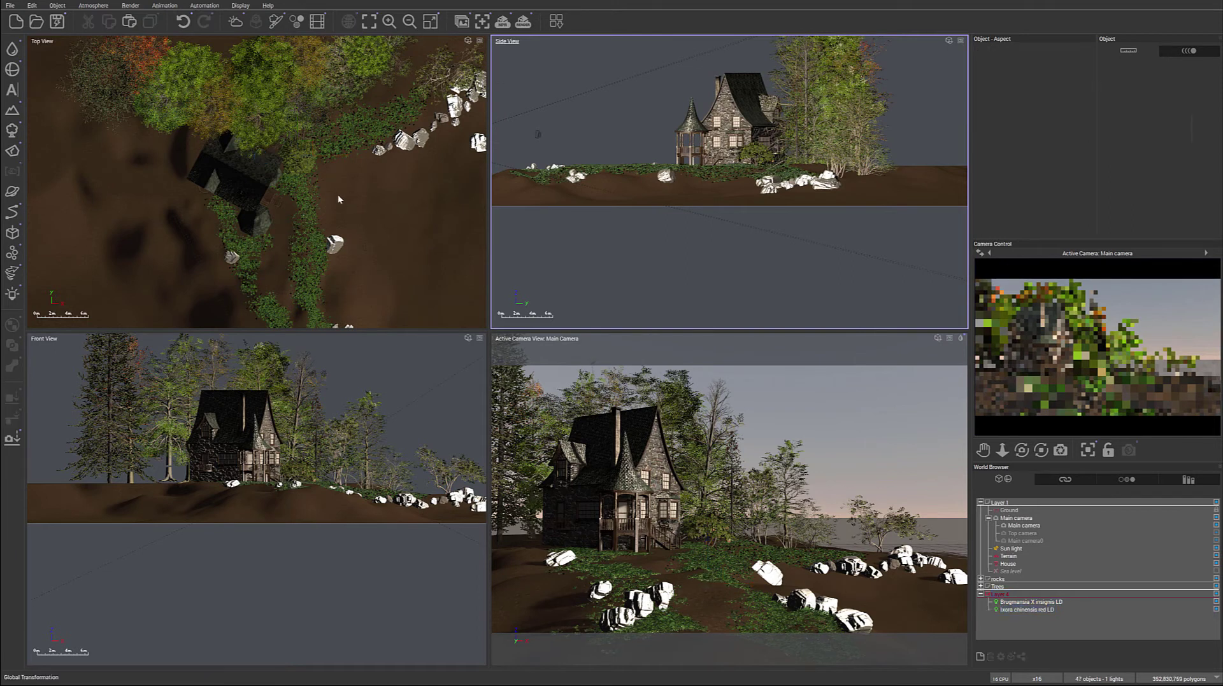
right_drag(393, 237, 387, 129)
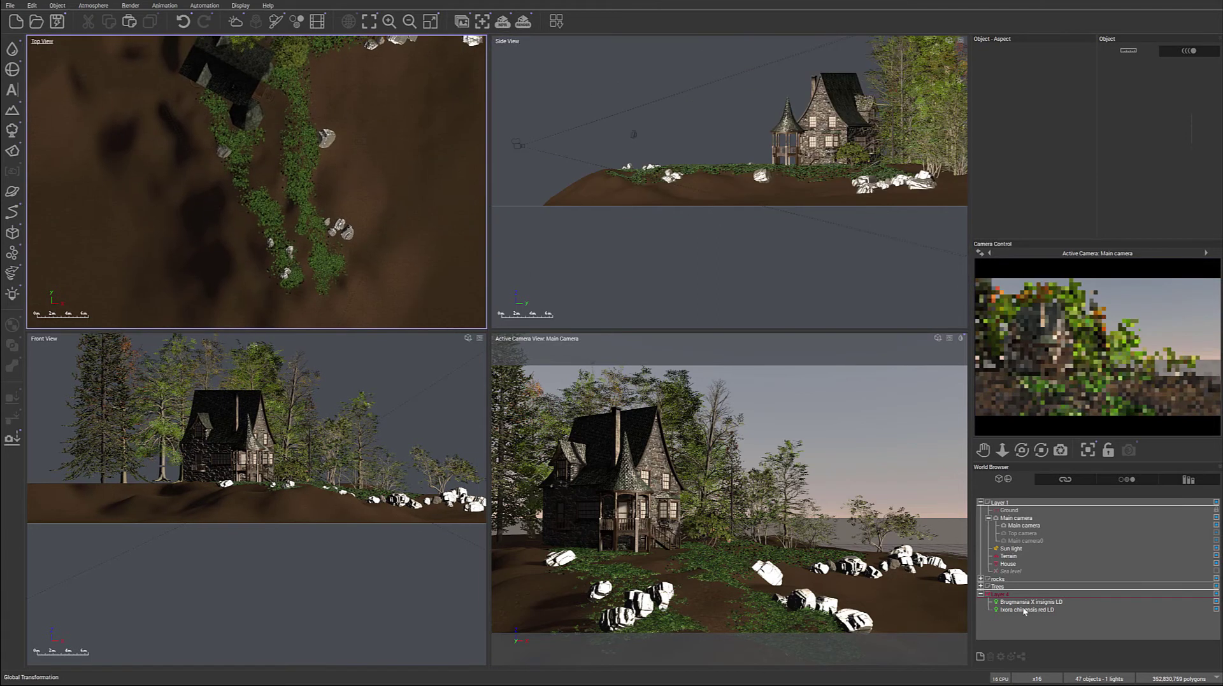
click(1023, 610)
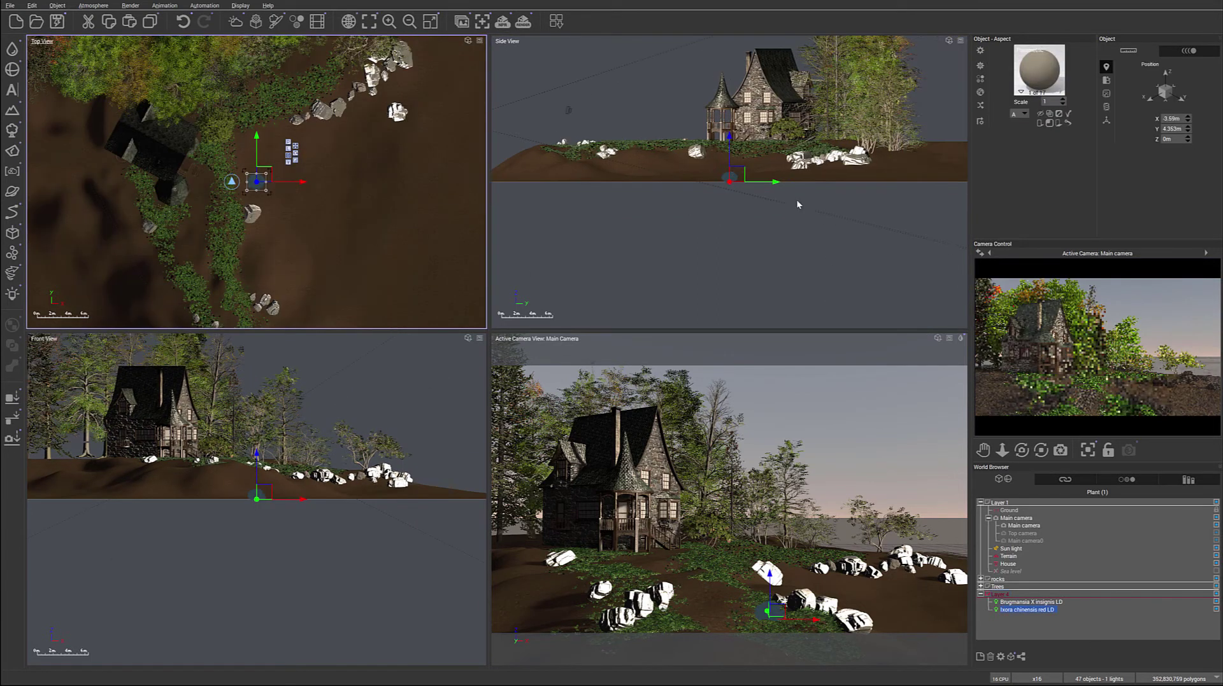
drag(731, 172, 732, 139)
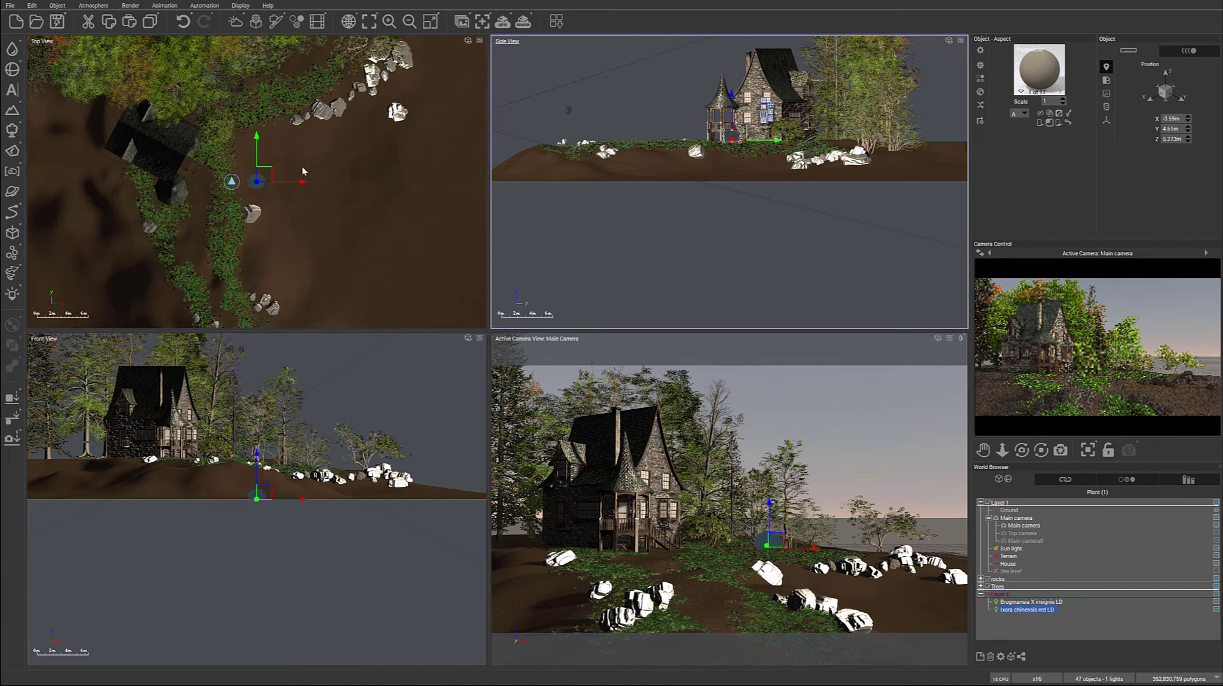
drag(266, 170, 217, 135)
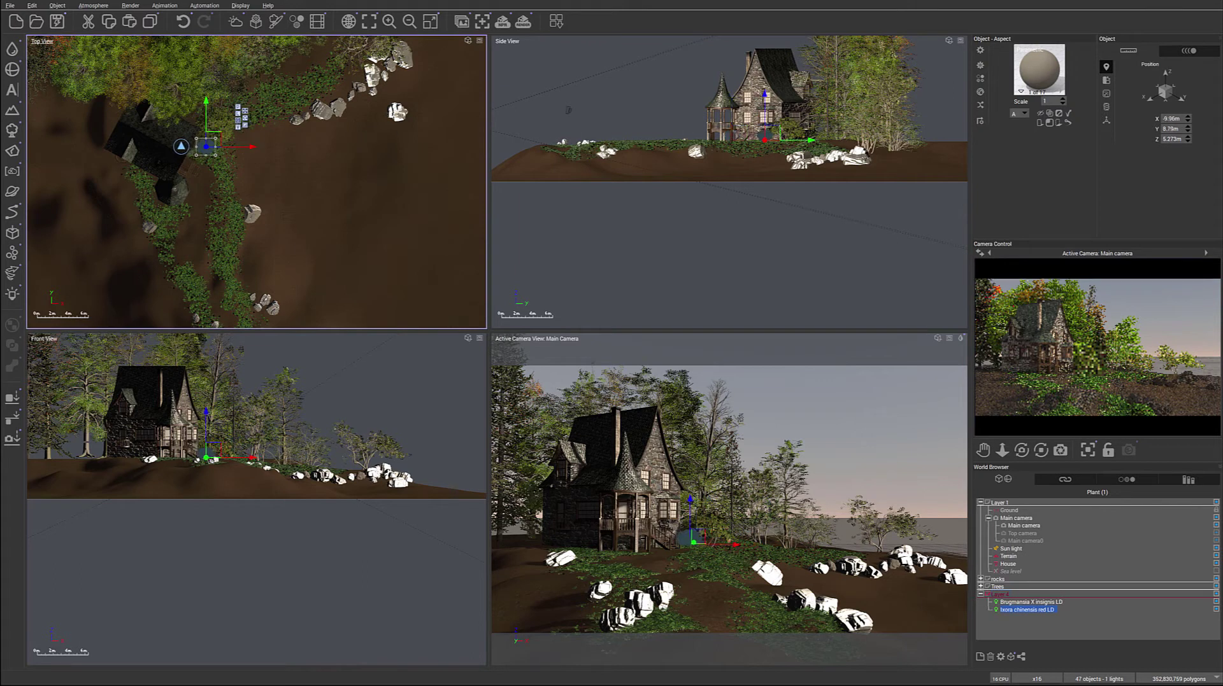
drag(774, 129, 774, 132)
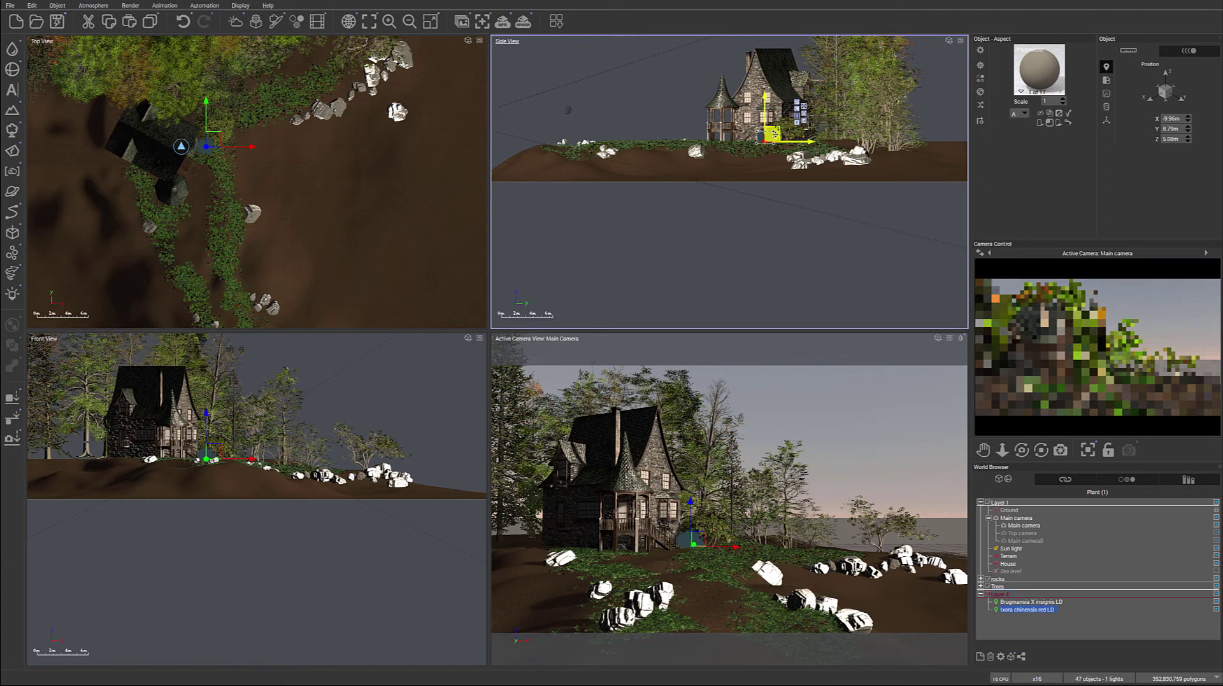
scroll(166, 130, up, 4)
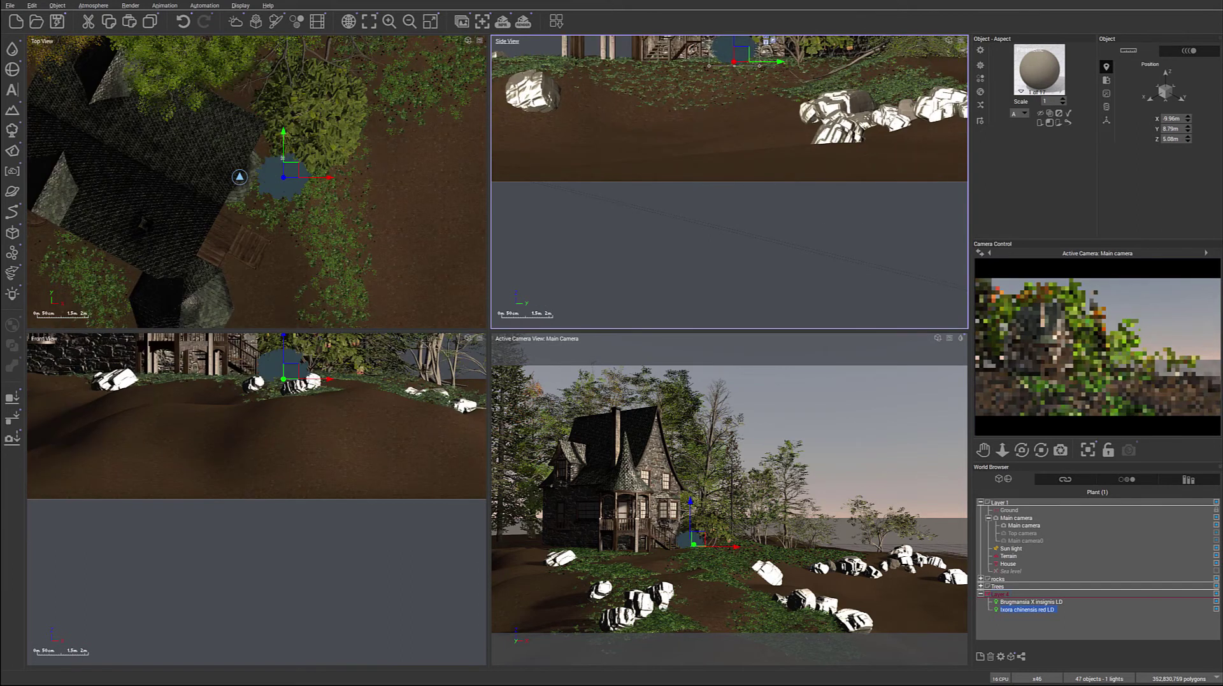
drag(285, 167, 293, 164)
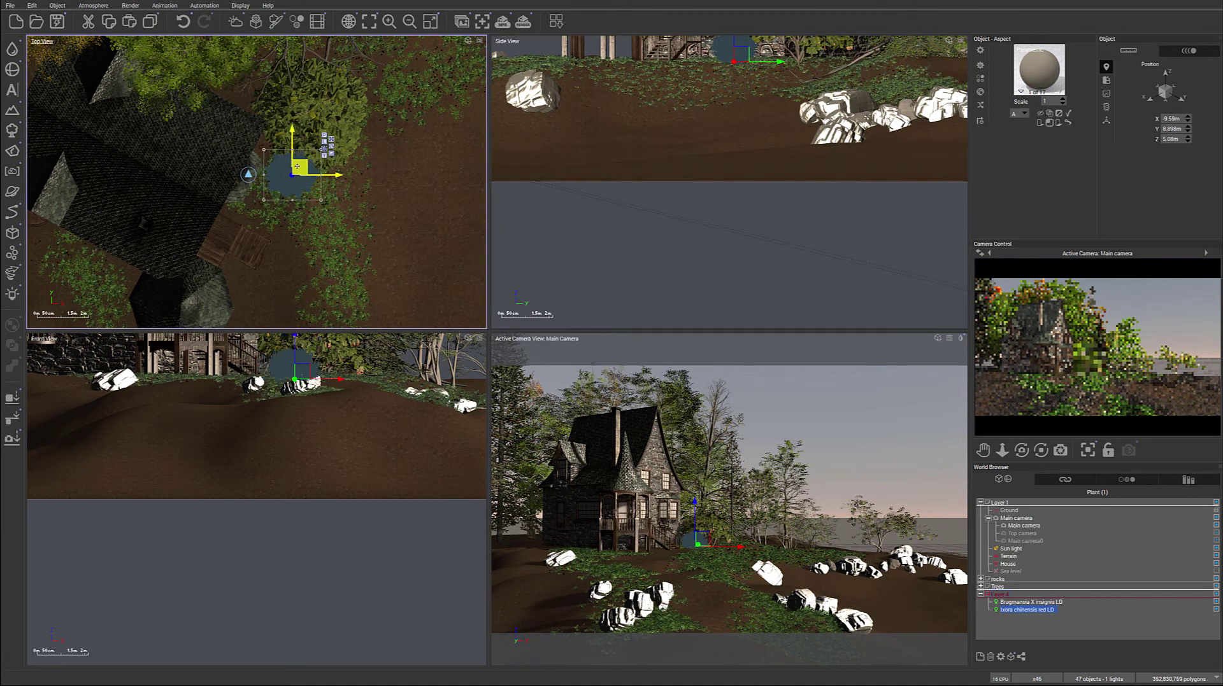
- Add the last Hedera helix 'Erecta' preset and move it in front of the Brugmansia, to about X -8.2 m, Y 9.2 m, Z 5.15 m
right_drag(411, 212, 357, 205)
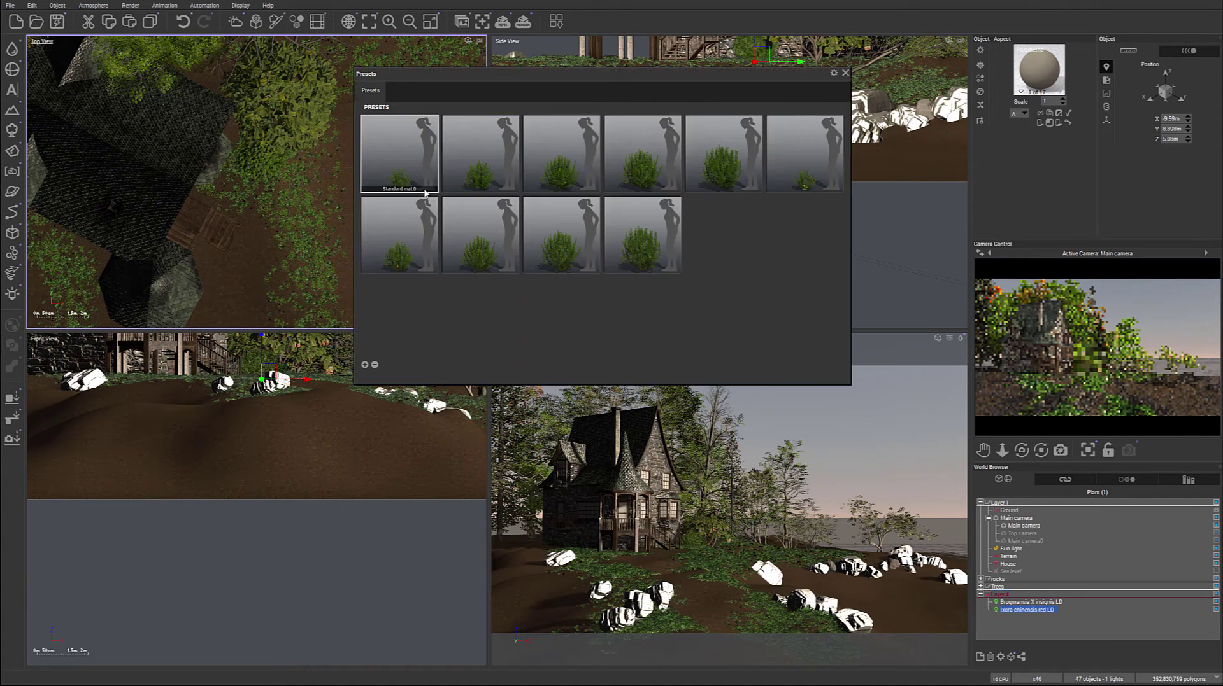
click(634, 253)
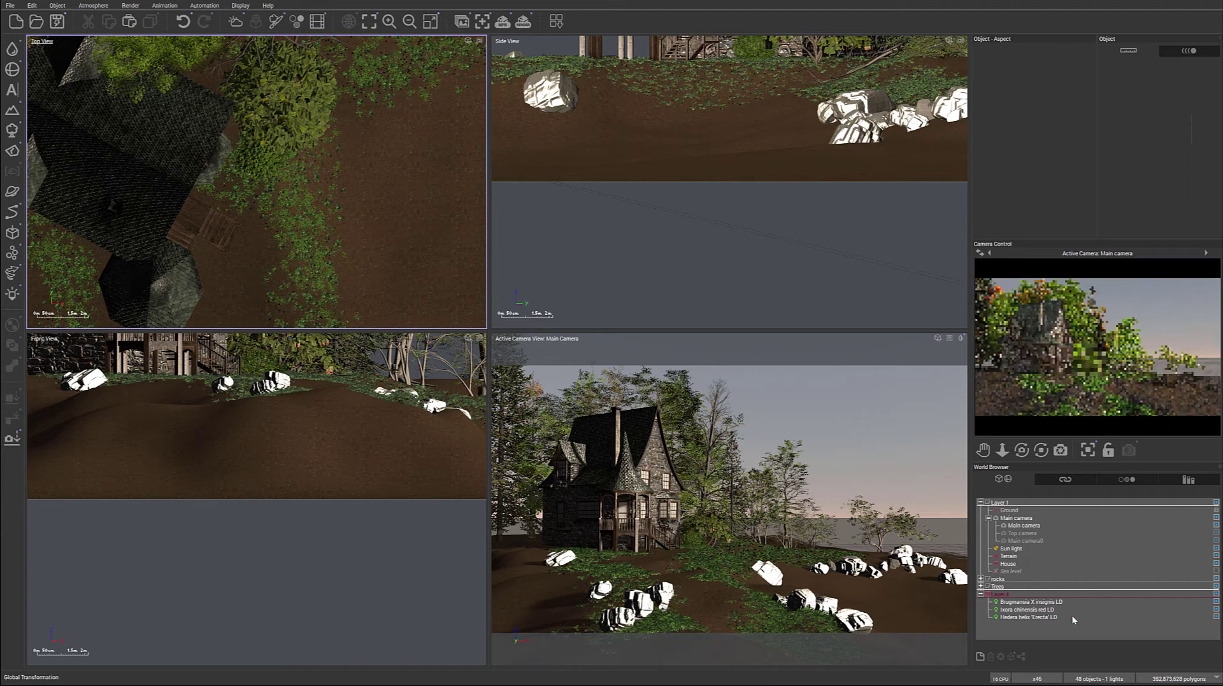
click(1051, 619)
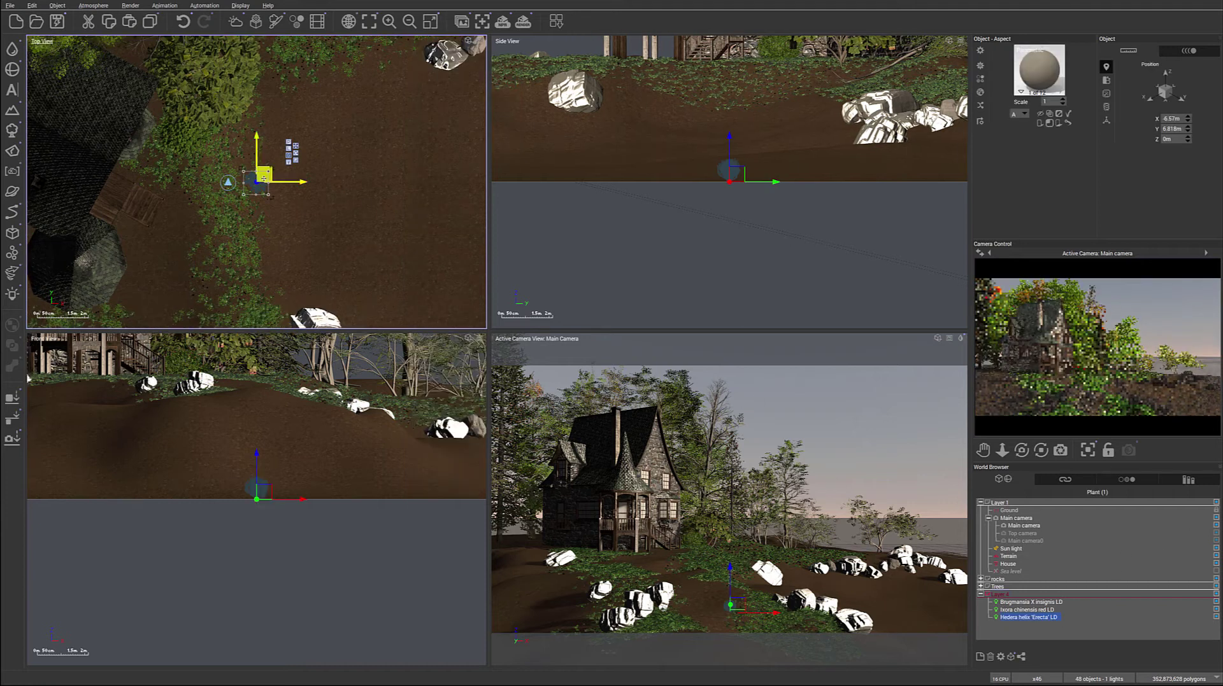
drag(234, 135, 224, 125)
right_drag(823, 150, 786, 268)
drag(742, 258, 756, 171)
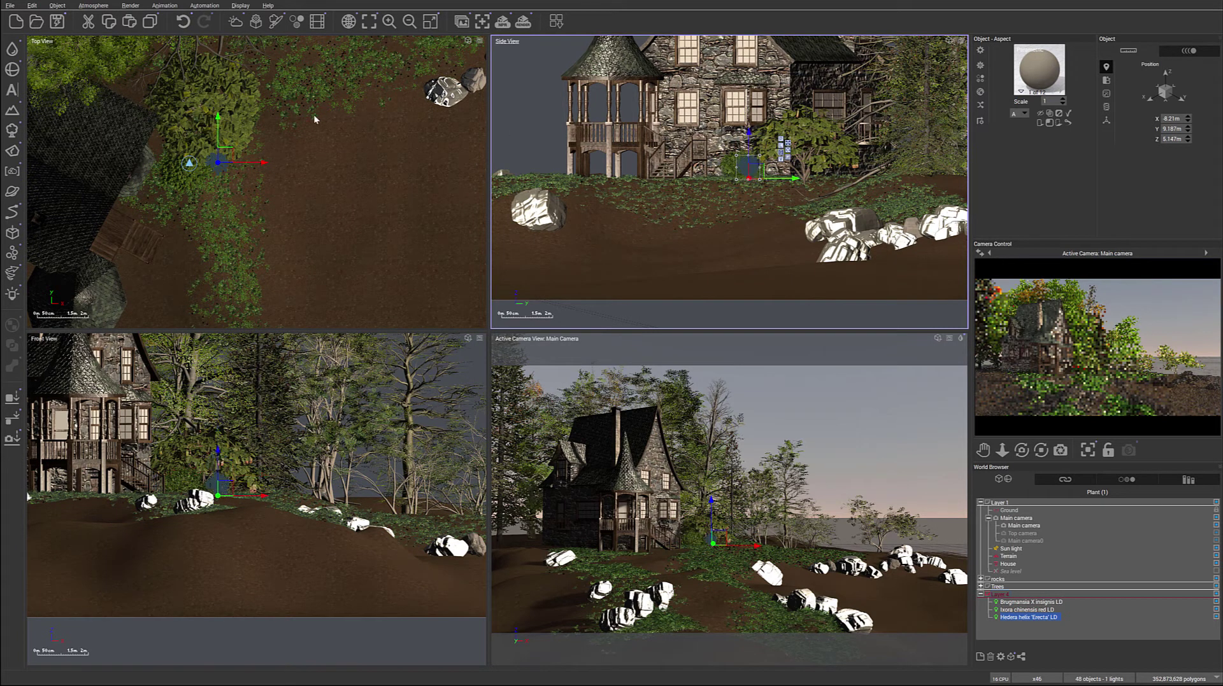
- Render the main camera view, accept the post-render options and close the render display
click(523, 21)
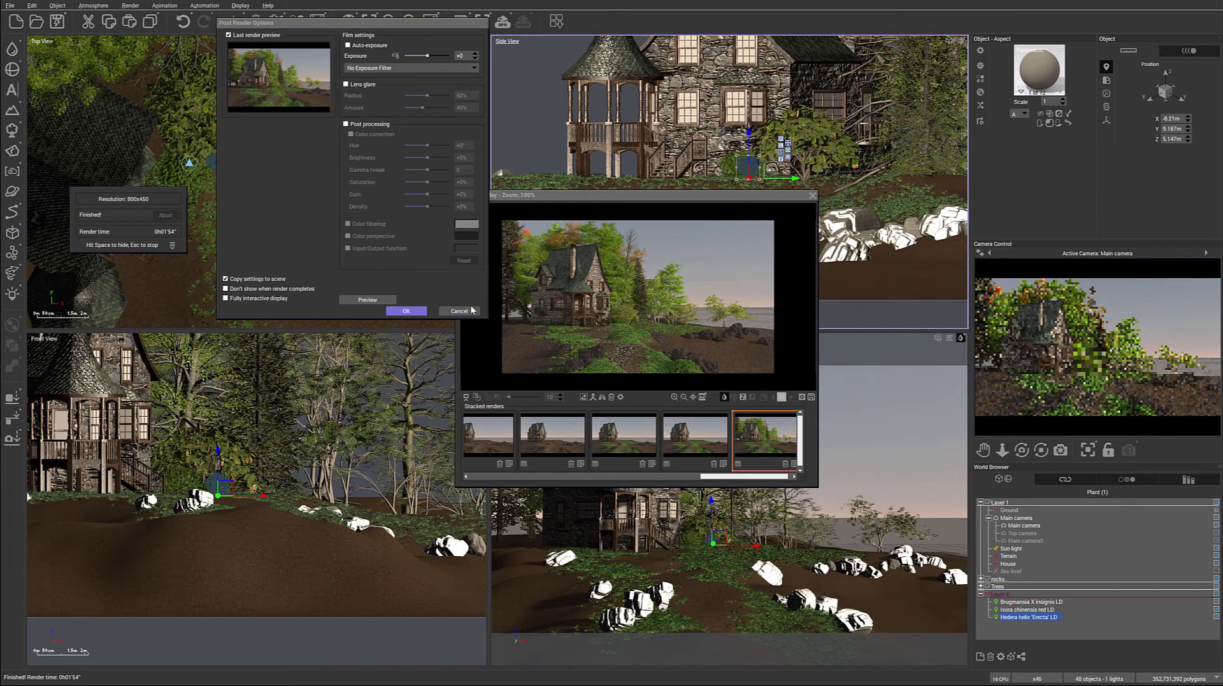
click(405, 310)
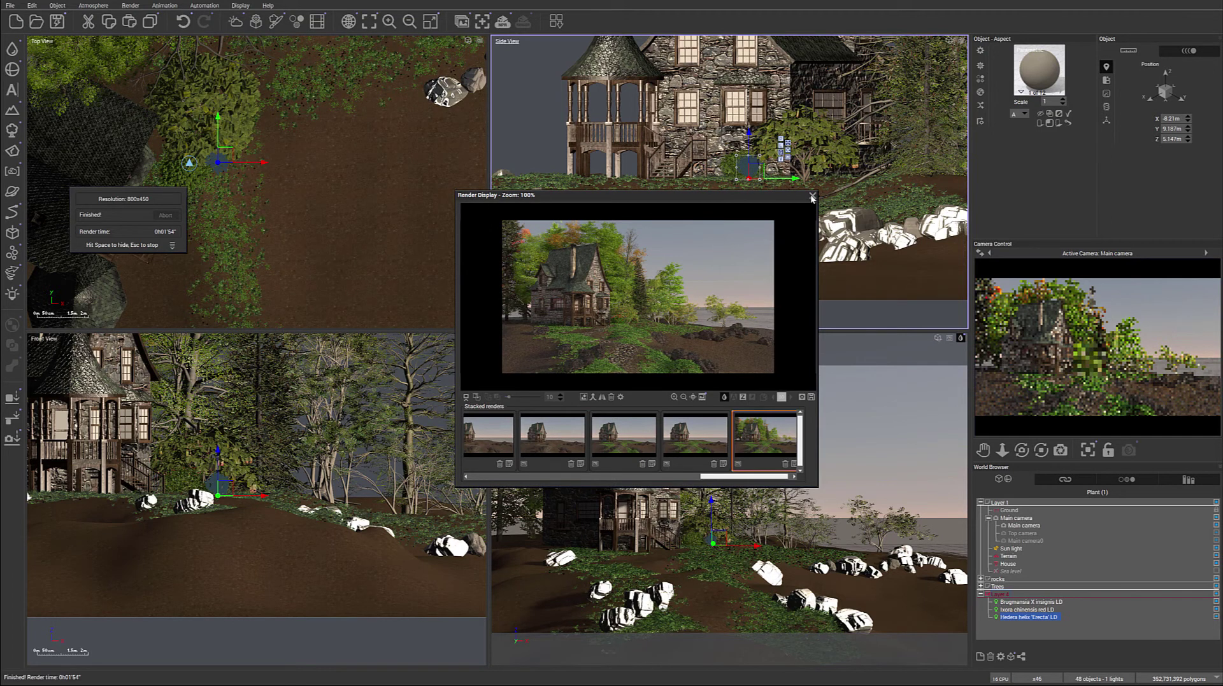
click(811, 196)
- Add a second Brugmansia with the largest preset and move it onto the terrain beside the first, to about X -4.4 m, Y 13.6 m, Z 4.1 m
middle_drag(295, 195, 298, 250)
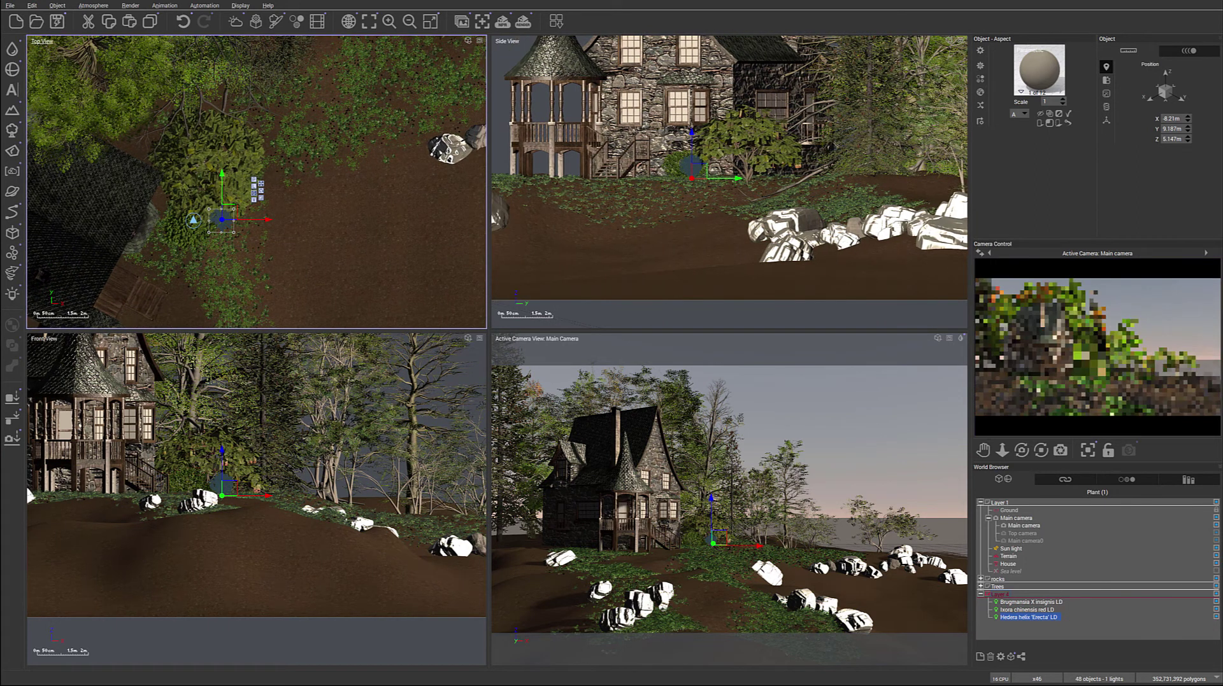
click(315, 202)
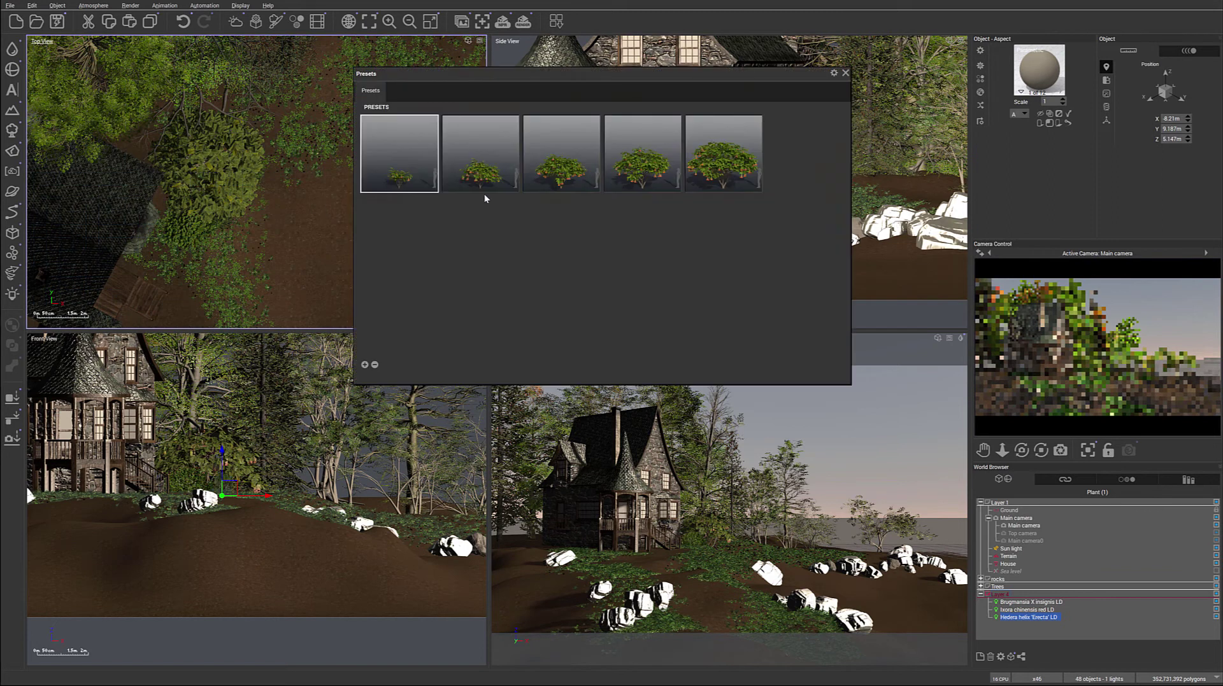
click(712, 161)
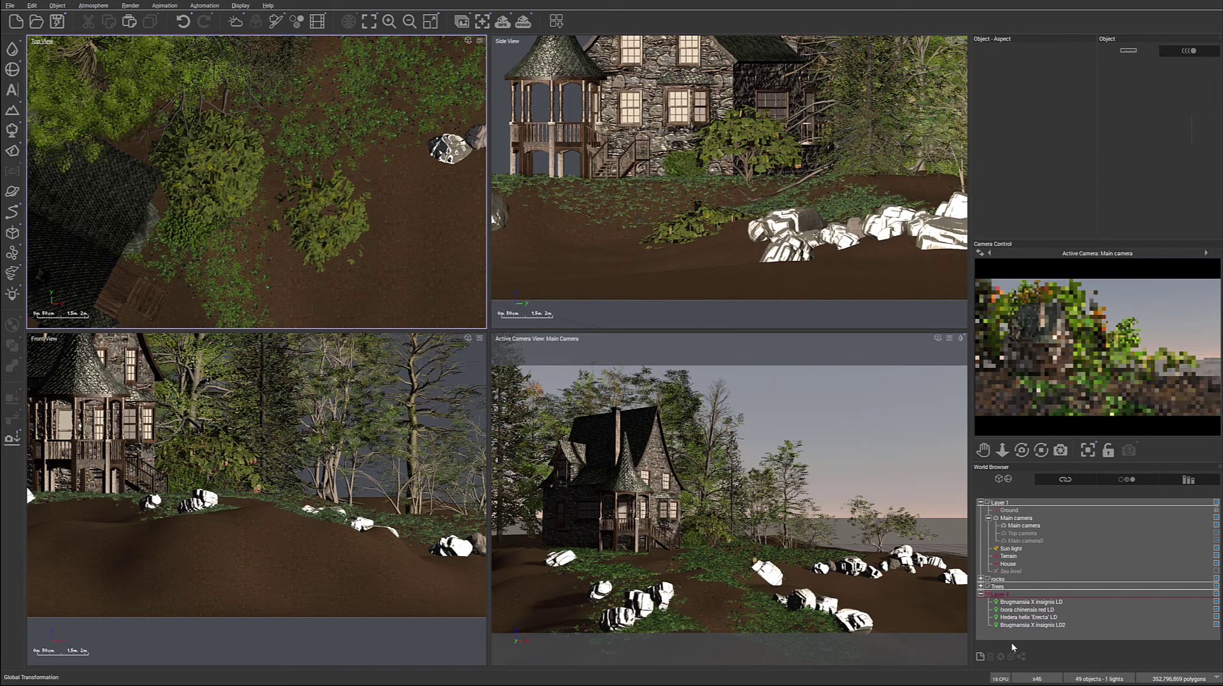
click(1026, 625)
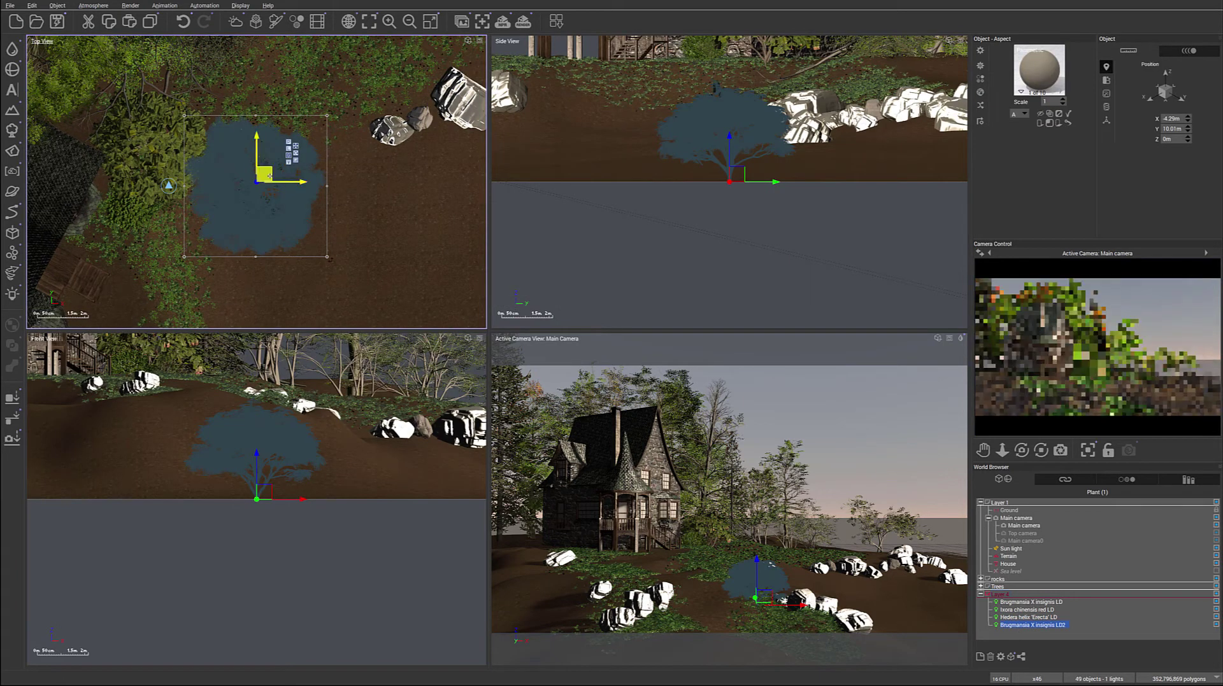
drag(271, 175, 268, 92)
drag(817, 170, 820, 78)
- Duplicate the second Brugmansia twice in a row along the tree line and lower the last copy to about Z 2.9 m
right_drag(297, 116, 309, 272)
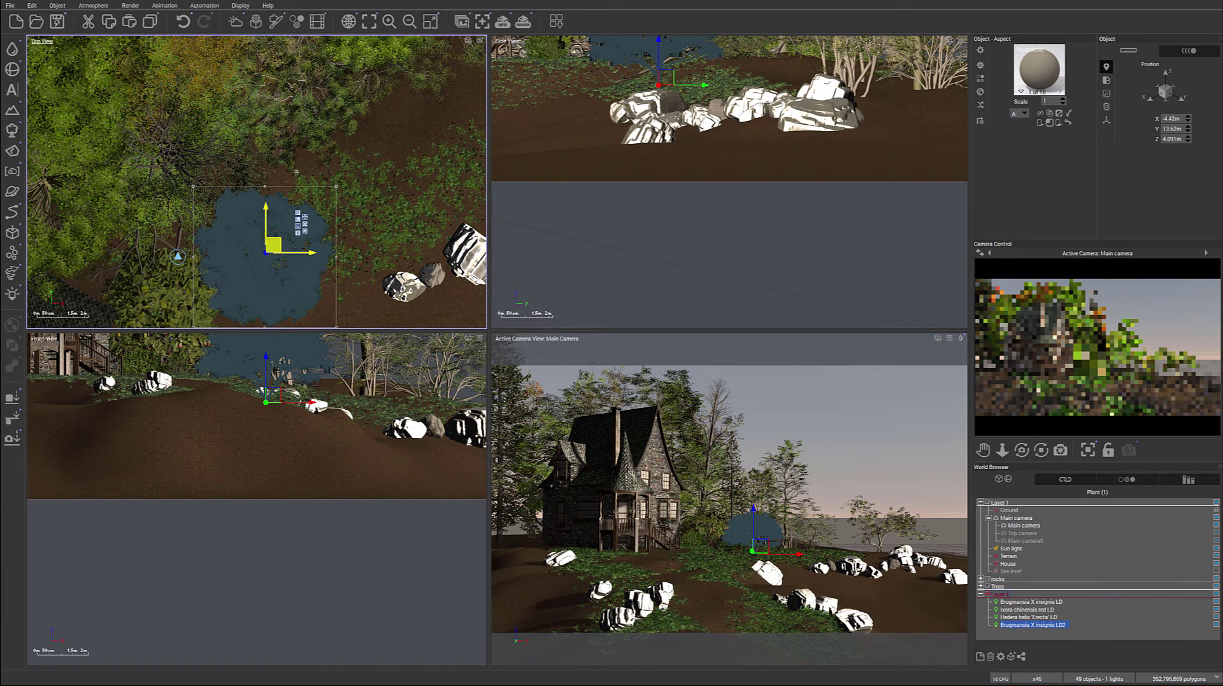
alt+drag(274, 245, 310, 139)
right_drag(331, 123, 177, 174)
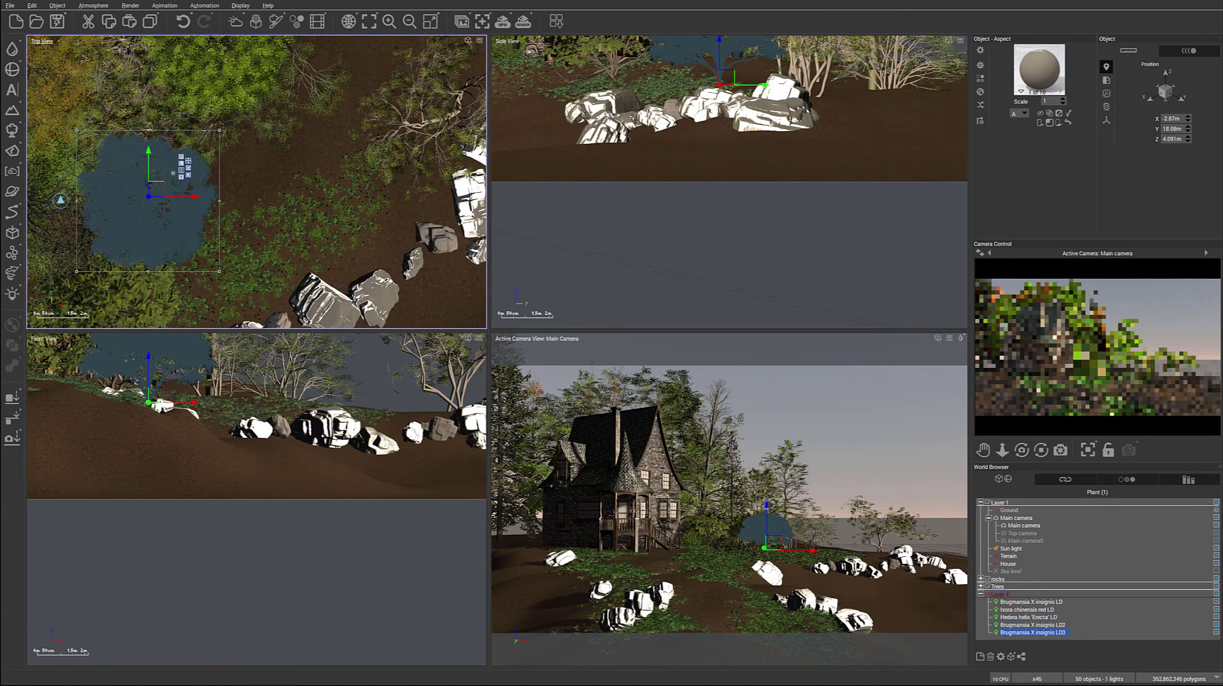
alt+drag(152, 194, 260, 145)
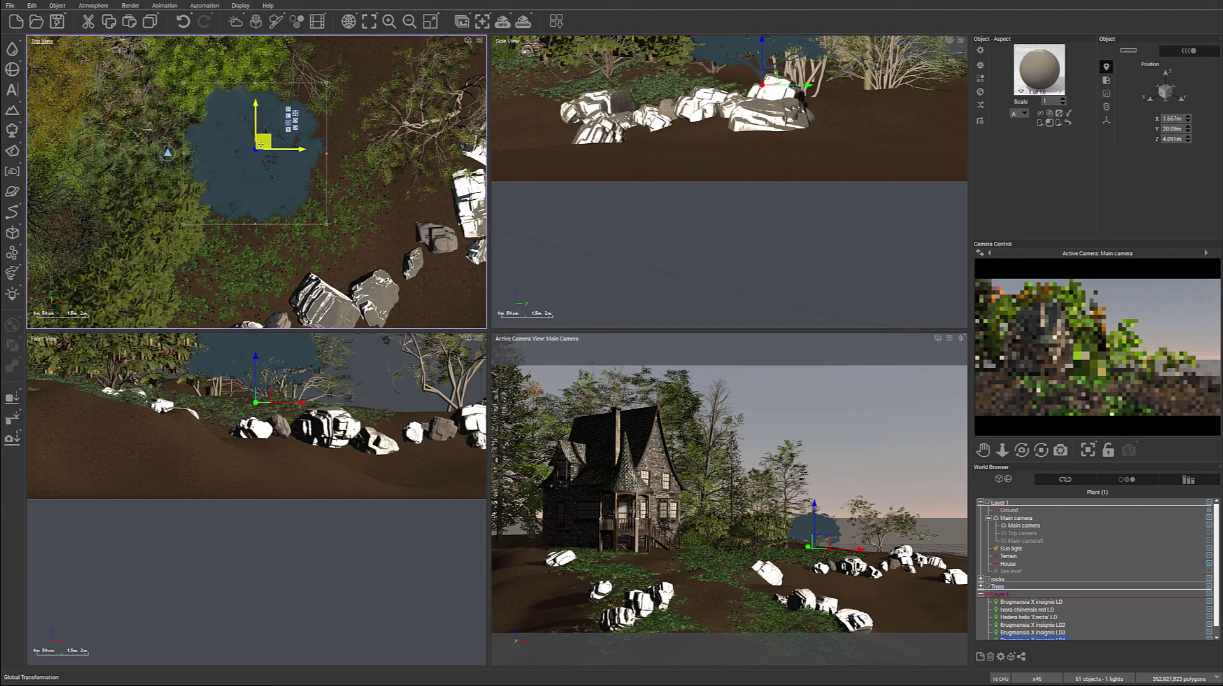
drag(778, 55, 785, 82)
- Rotate the two duplicated Brugmansia plants individually in the top view, turning the first copy by about 45°
right_drag(344, 235, 391, 263)
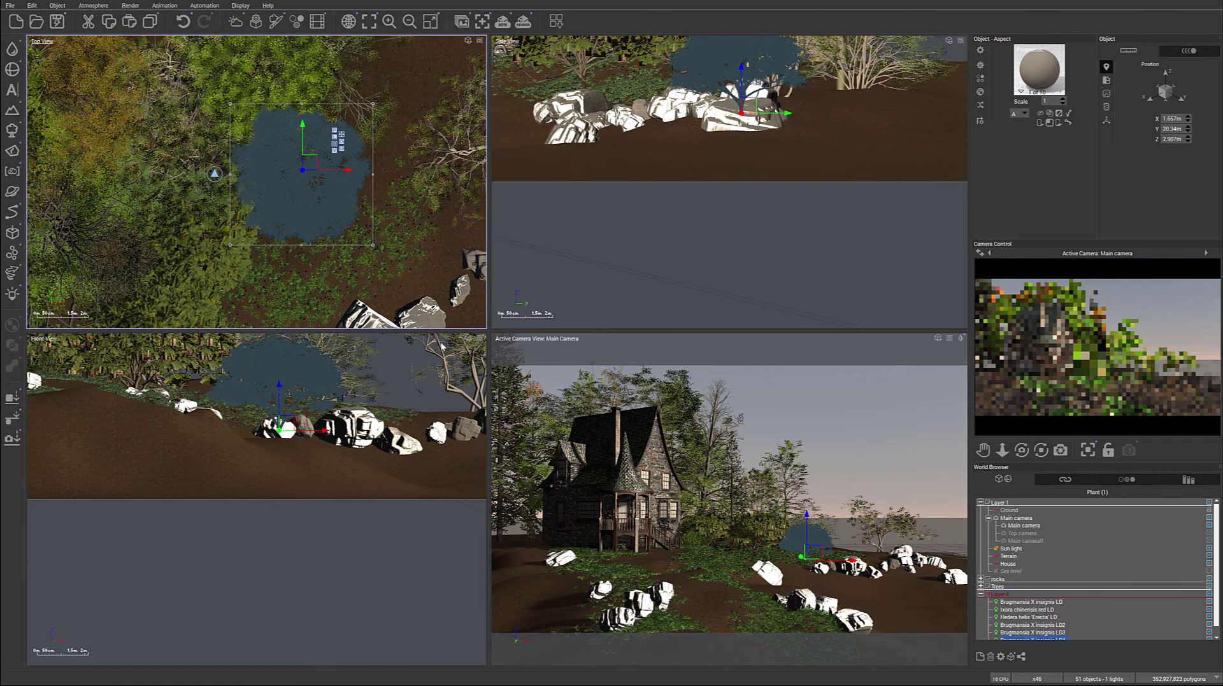
drag(230, 244, 203, 267)
click(175, 246)
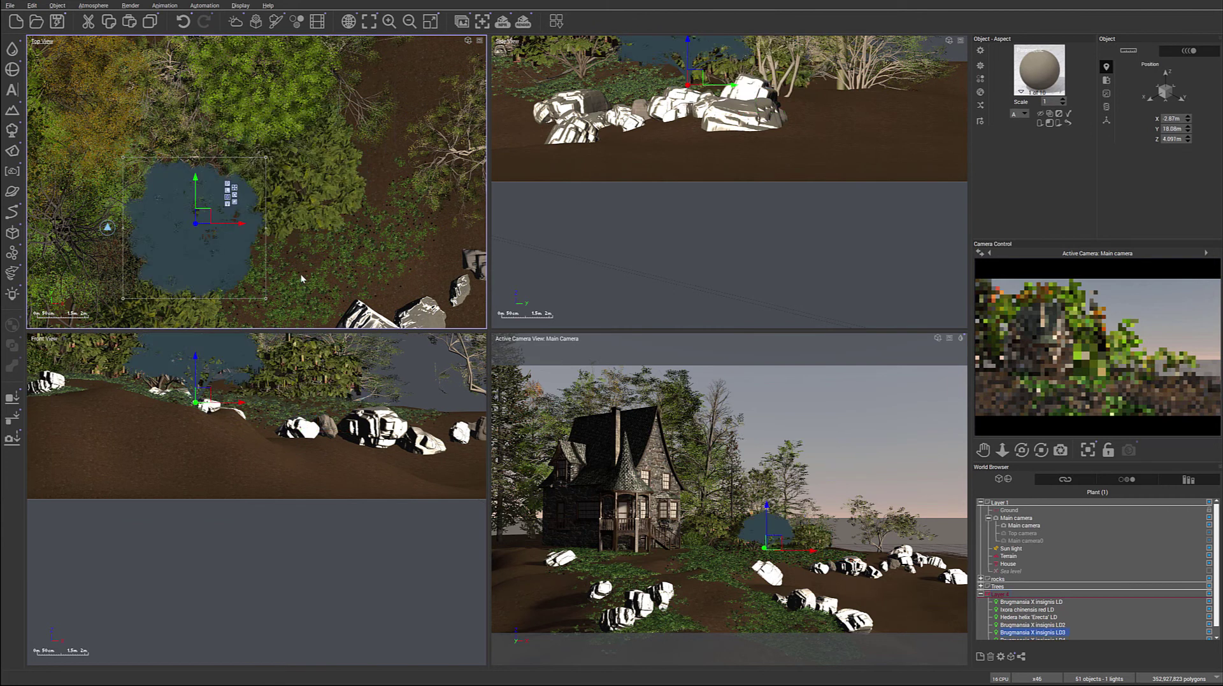
drag(270, 302, 300, 323)
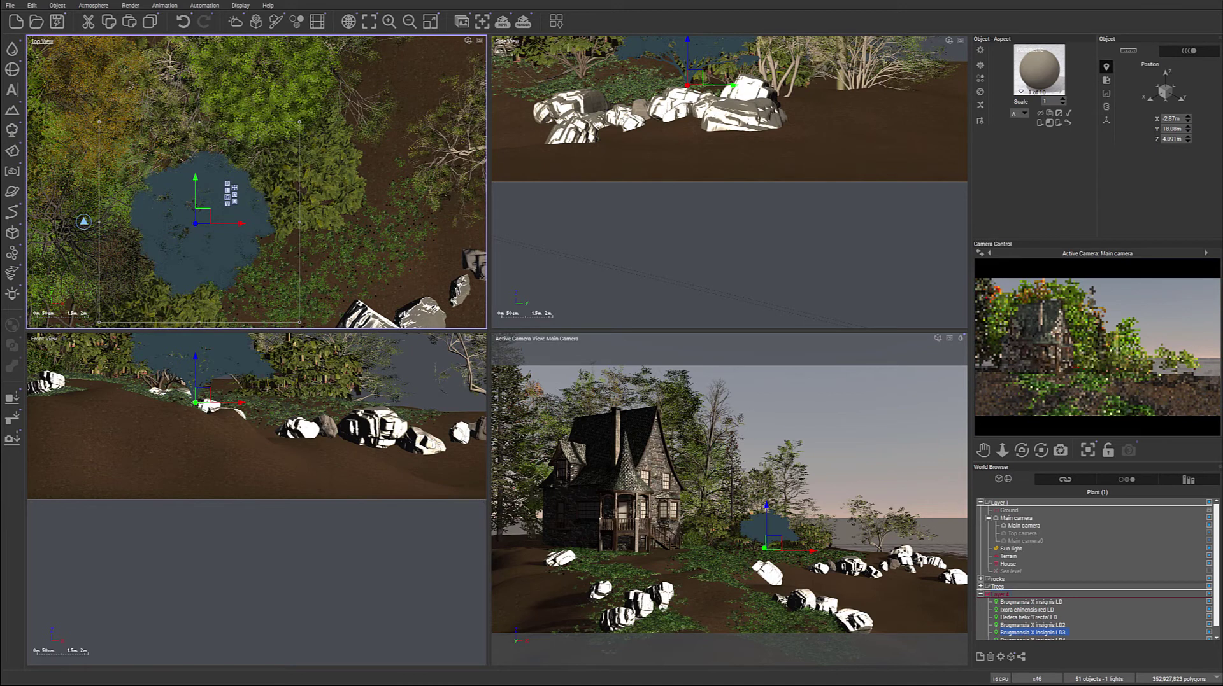
click(83, 222)
- Add a Duranta repens plant using the fifth preset in the first row
click(387, 166)
click(423, 225)
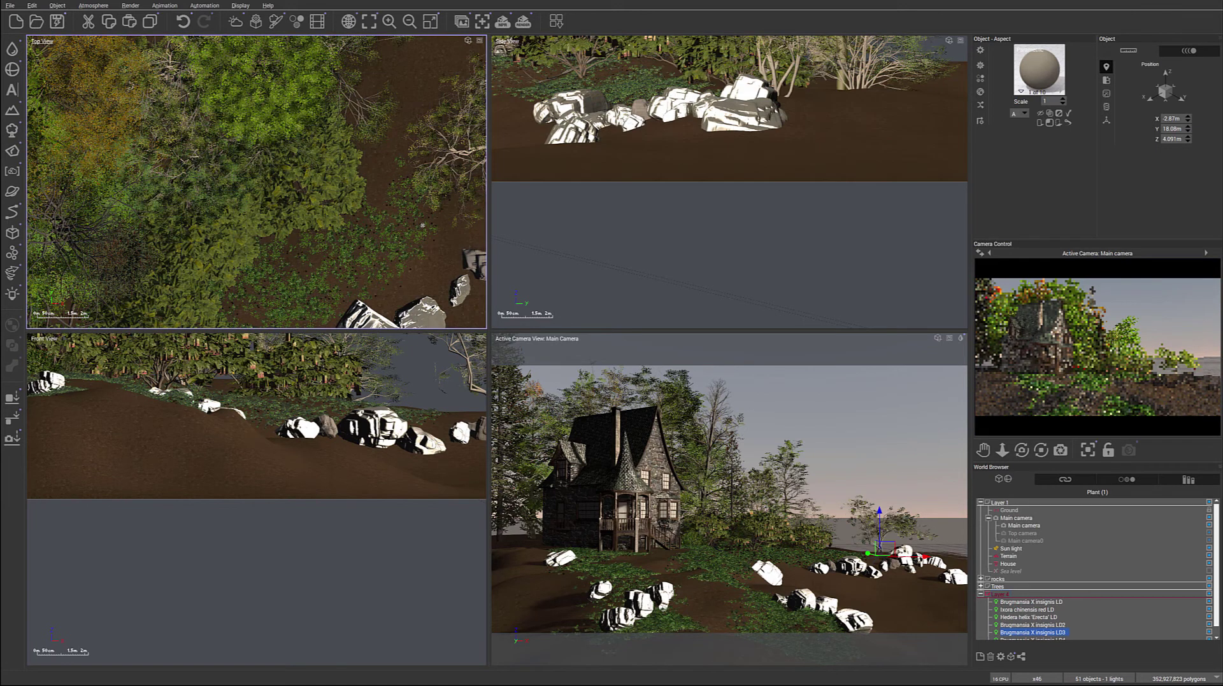
scroll(1044, 593, down, 1)
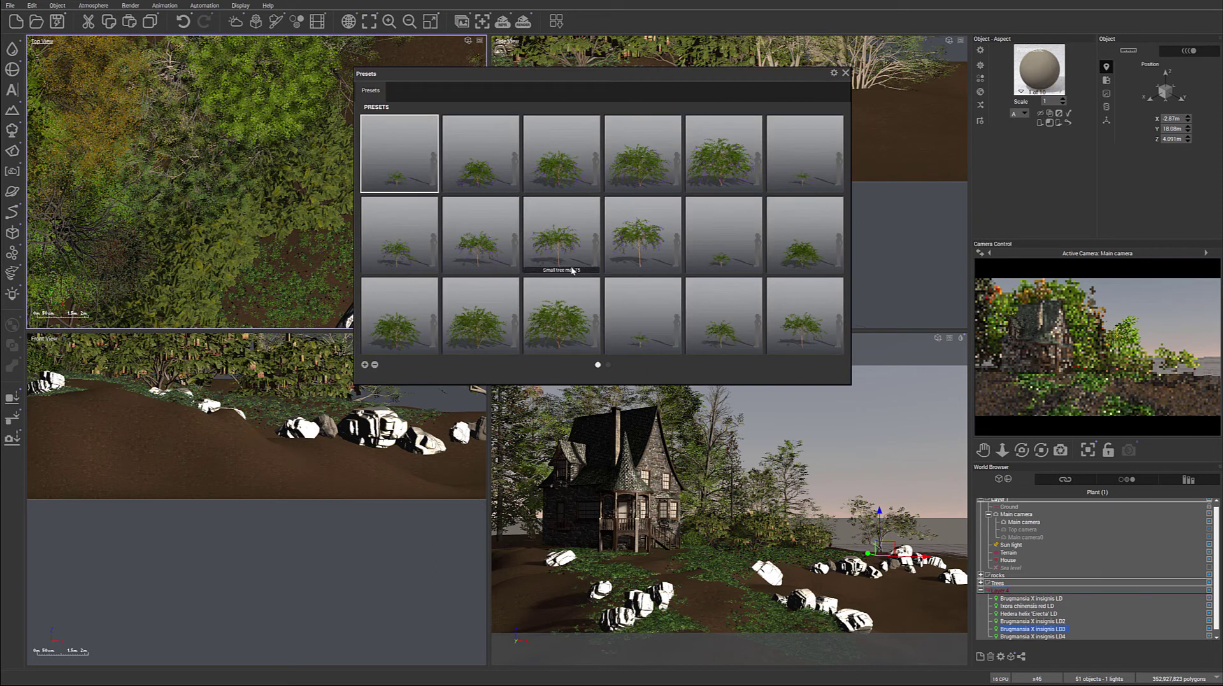
click(710, 167)
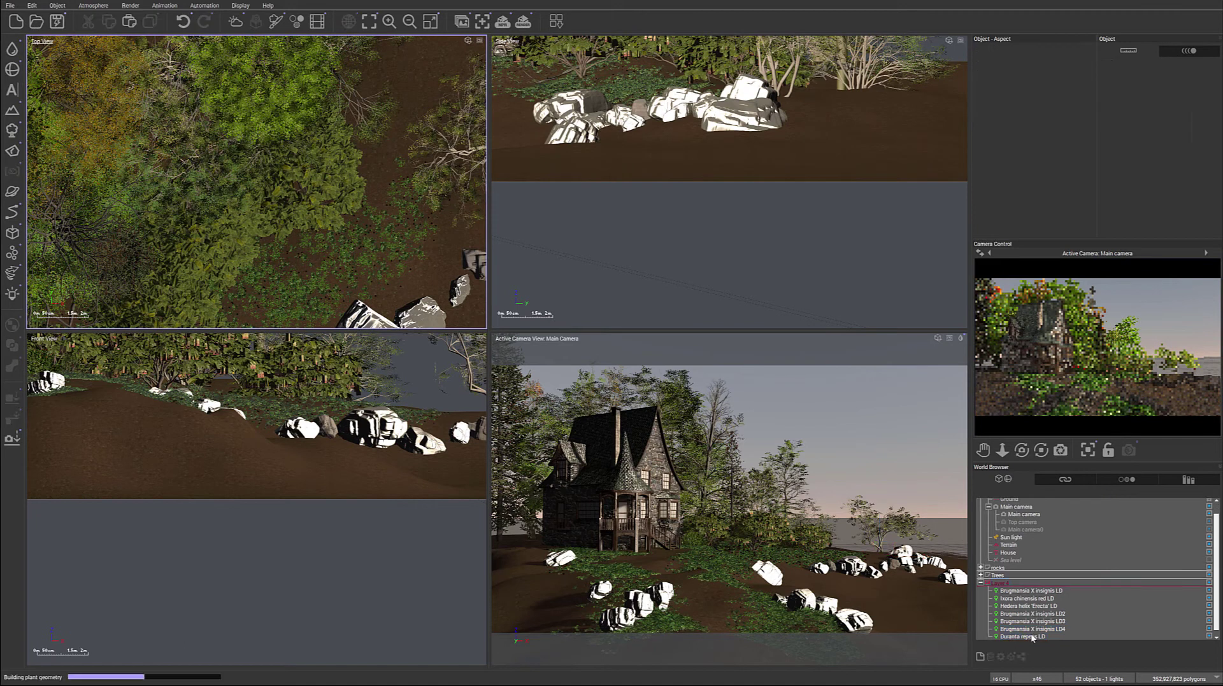
middle_drag(419, 235, 385, 295)
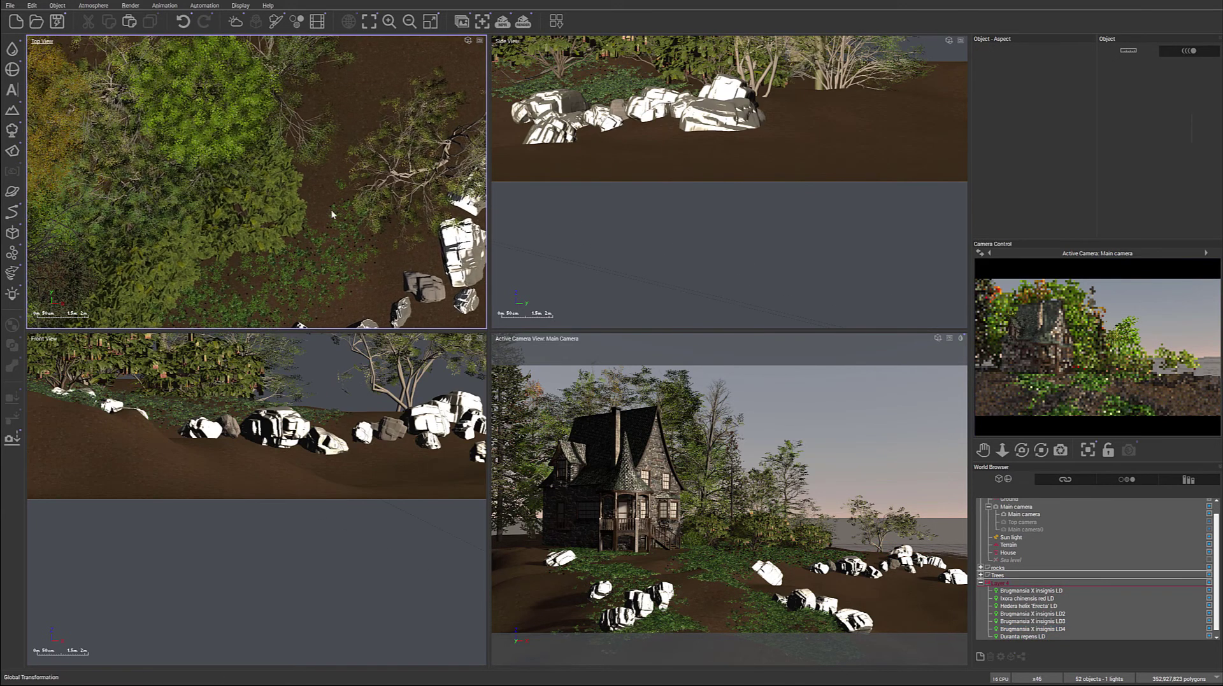
- Raise the Duranta repens onto the terrain between the tree line and the rocks, at about X 4.9 m, Z 3.3 m
click(1035, 637)
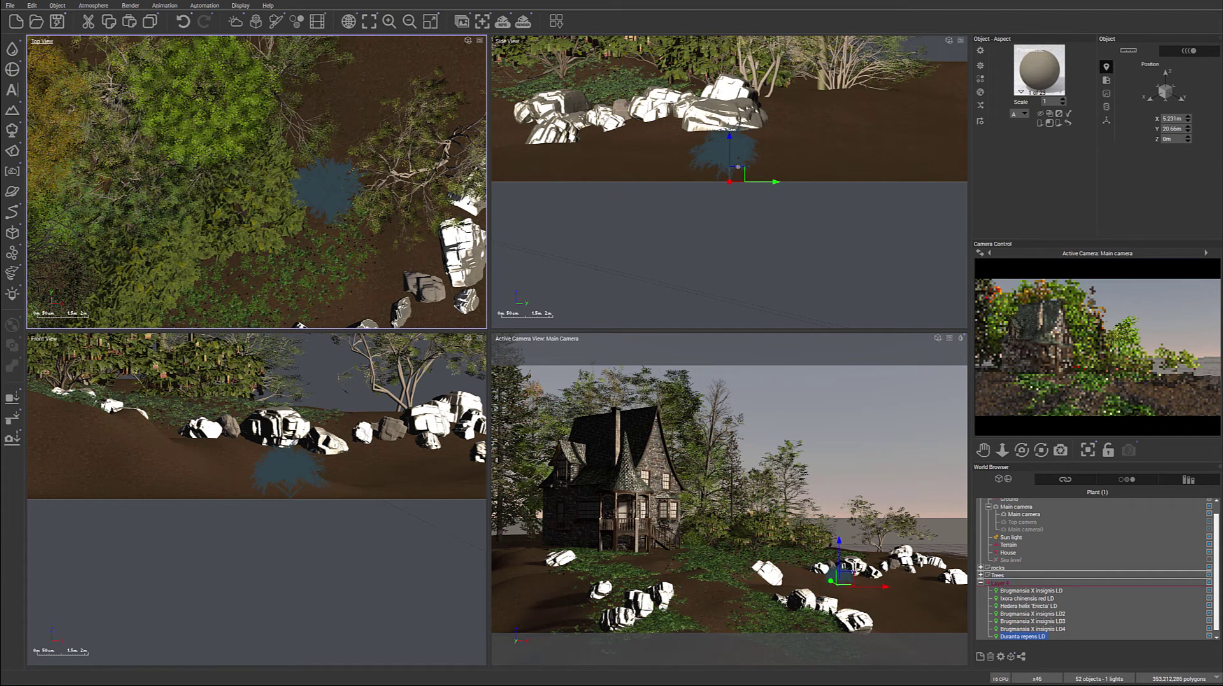
click(736, 173)
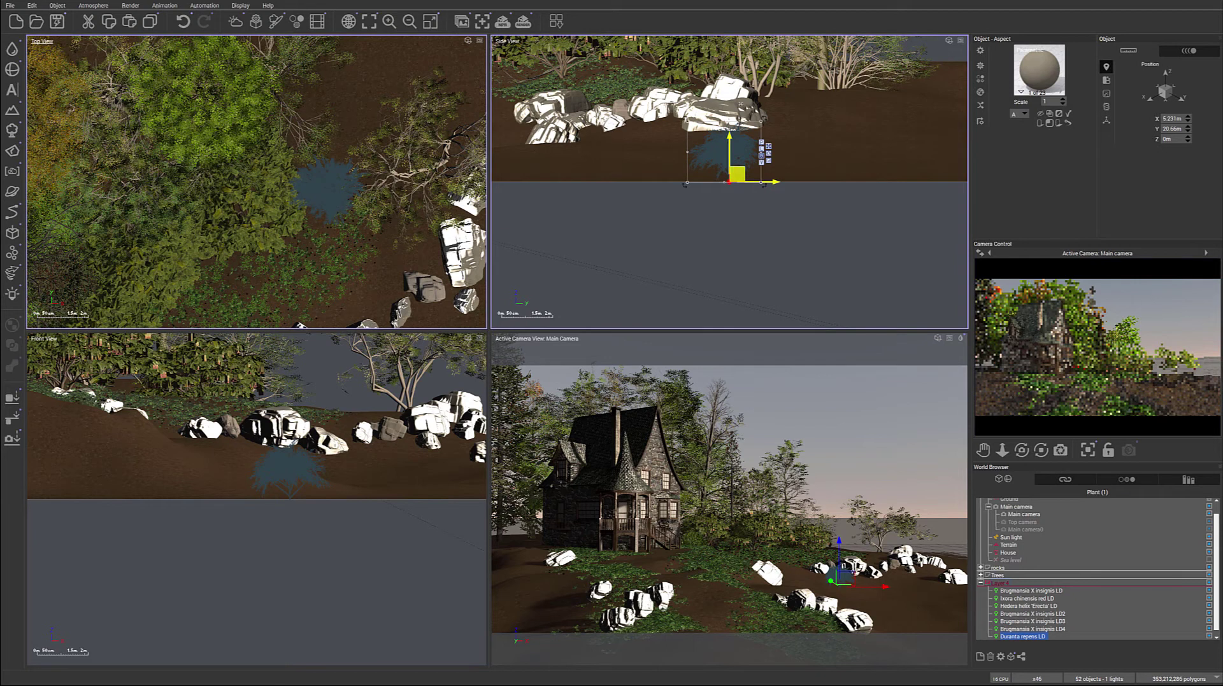
drag(742, 175, 737, 174)
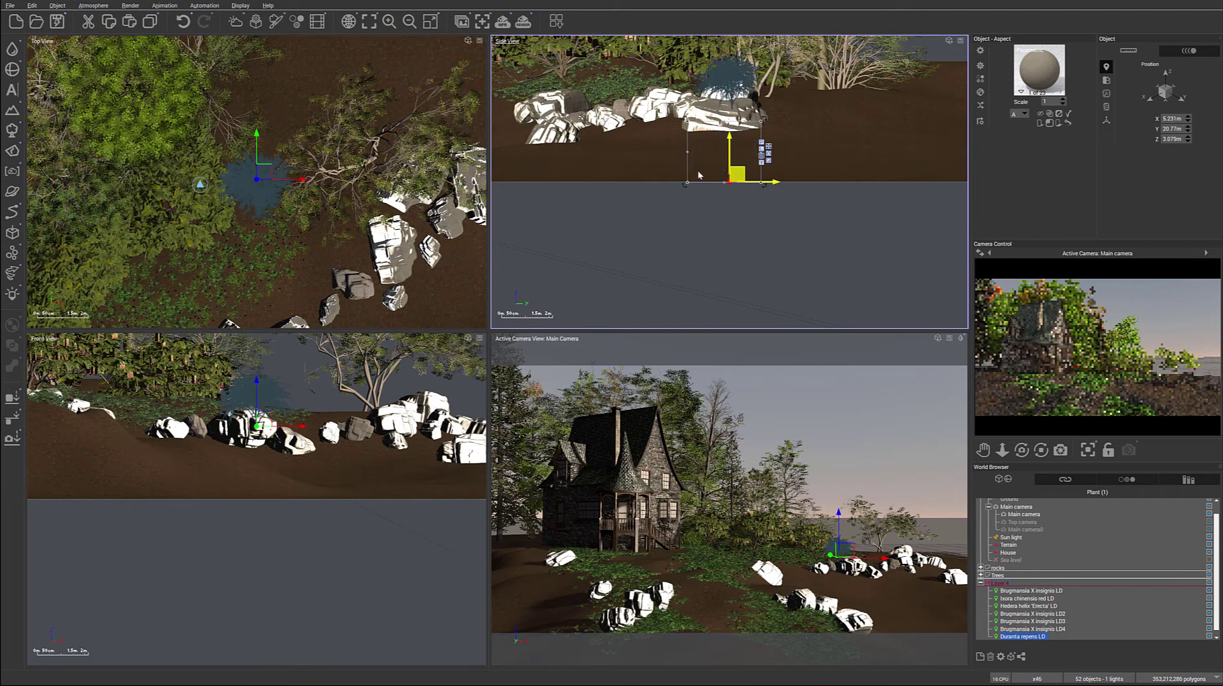
mouse_move(256, 180)
mouse_down()
mouse_move(258, 195)
mouse_move(253, 185)
mouse_up()
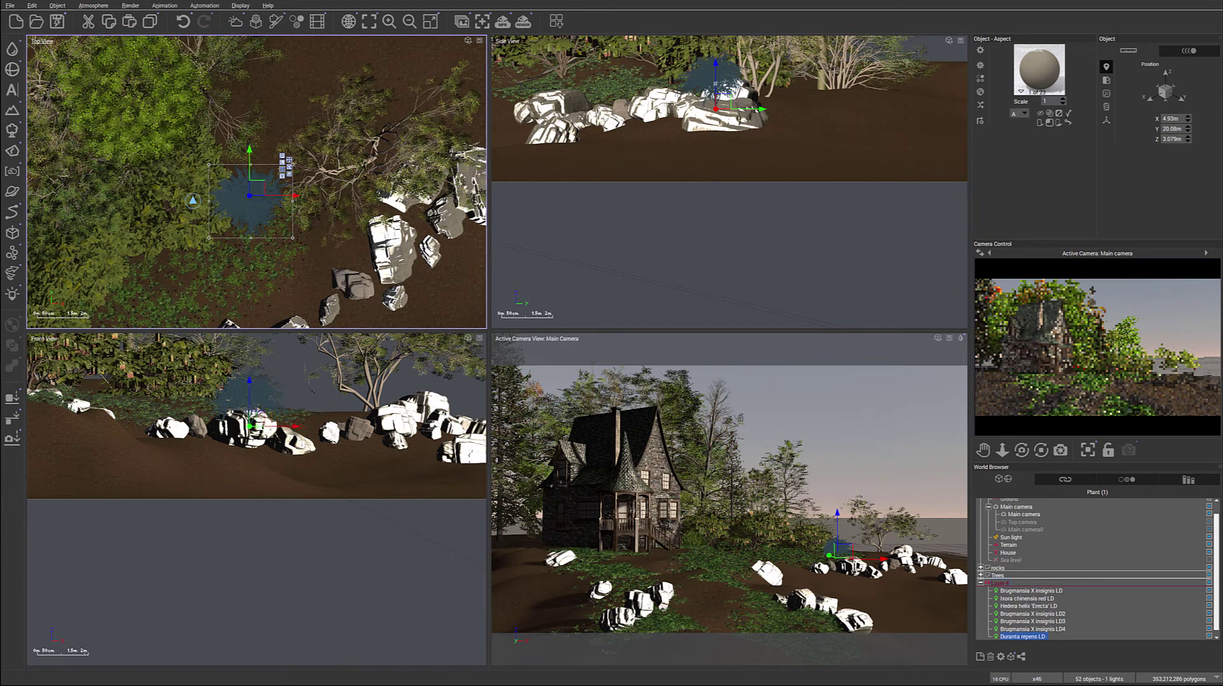
drag(720, 107, 717, 100)
- Duplicate the Duranta repens and place the copy behind the small rocks at about X -0.2 m, Y 13.7 m, Z 3.4 m
click(257, 188)
alt+drag(258, 190, 156, 298)
right_drag(250, 246, 416, 57)
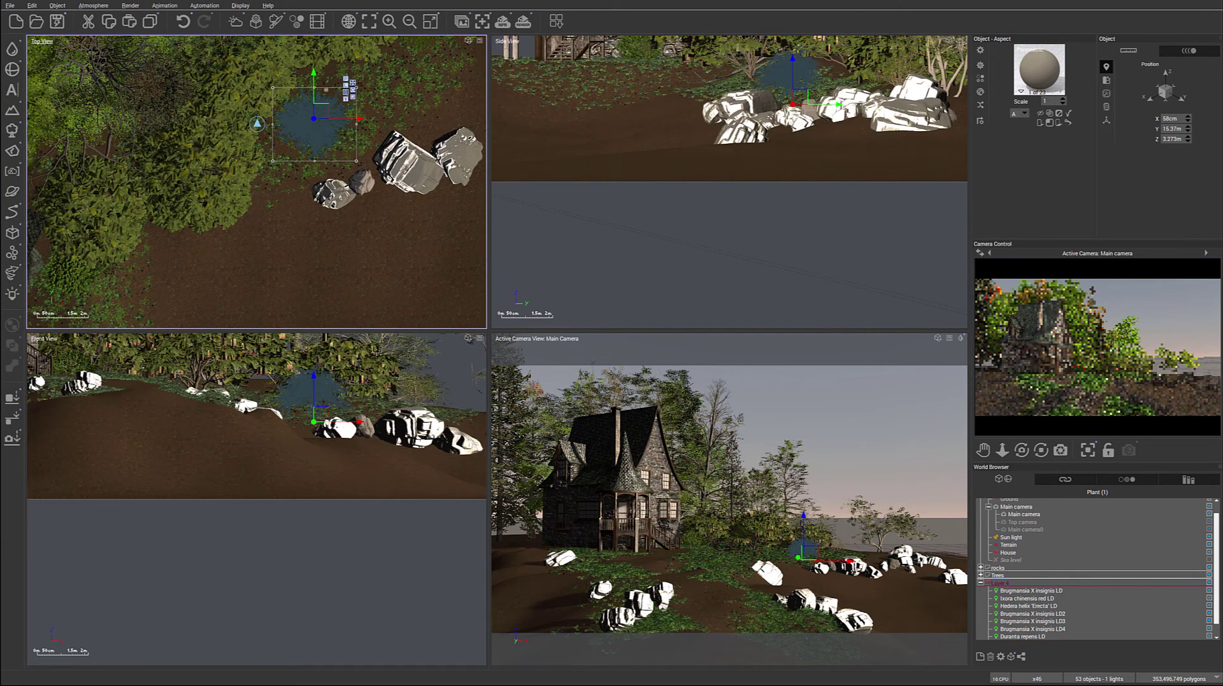
drag(323, 112, 305, 154)
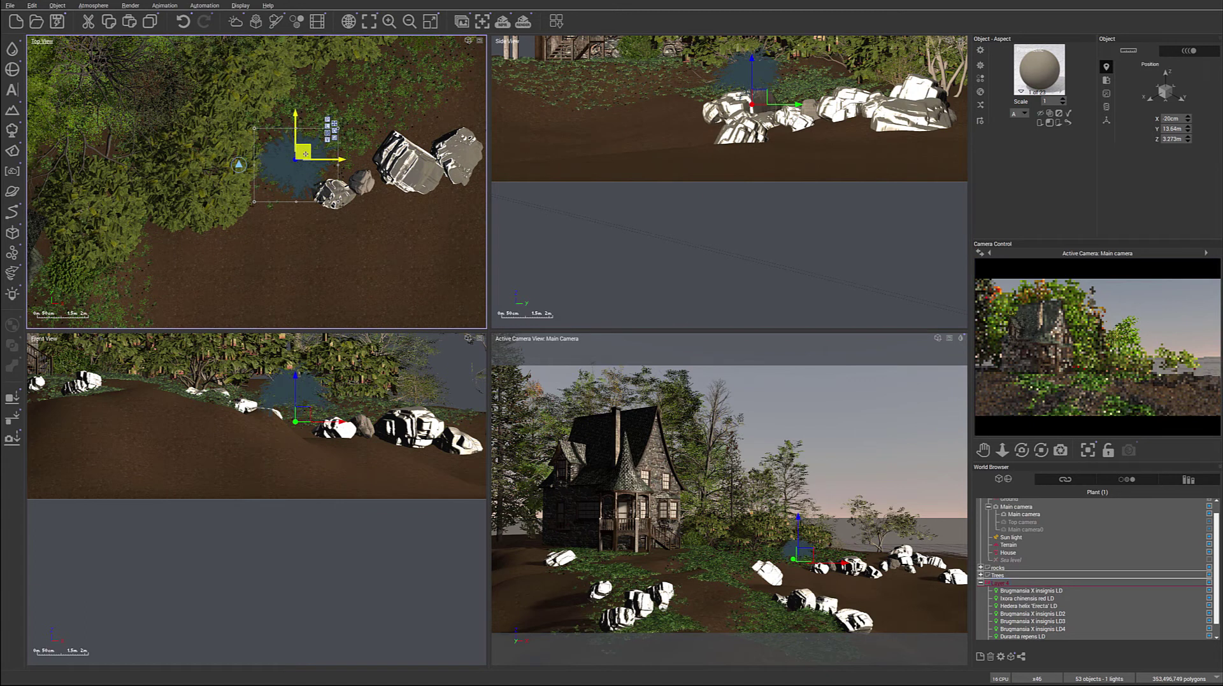
mouse_move(759, 100)
mouse_down()
mouse_move(764, 70)
mouse_move(760, 96)
mouse_up()
- Duplicate the Duranta repens again toward the house, placing it on the slope at about X -6.1 m, Y 9.9 m, Z 4.7 m
right_drag(286, 147, 442, 120)
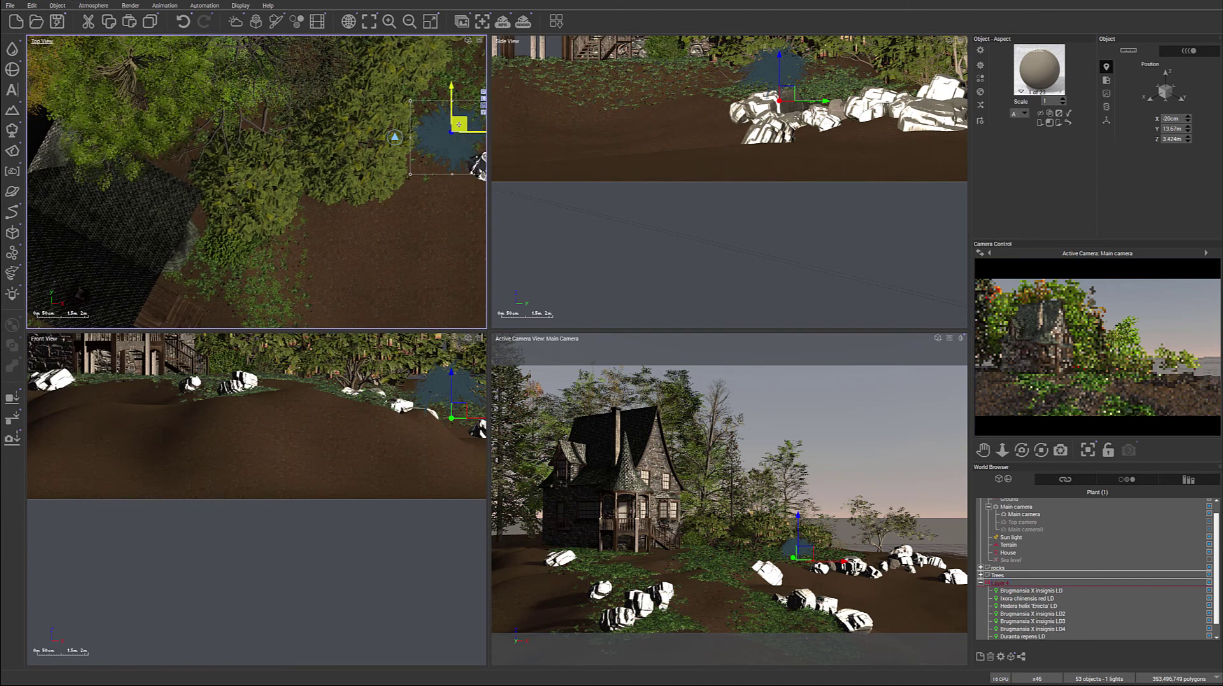
drag(460, 125, 313, 220)
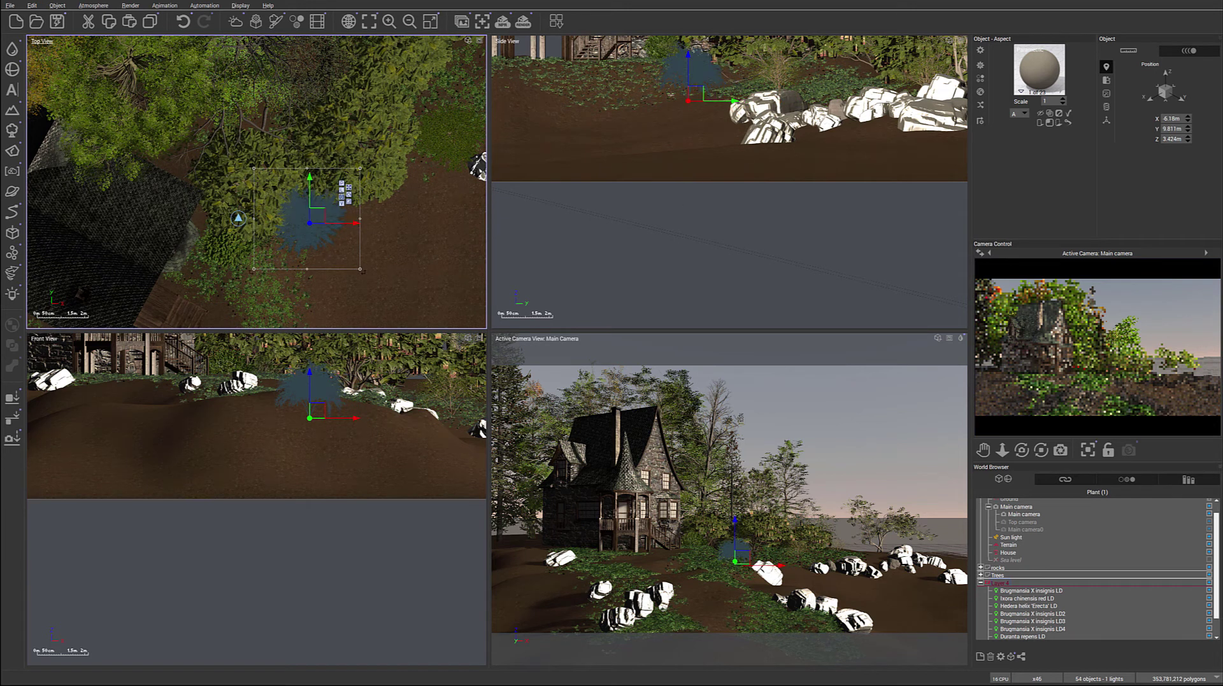
drag(696, 96, 711, 65)
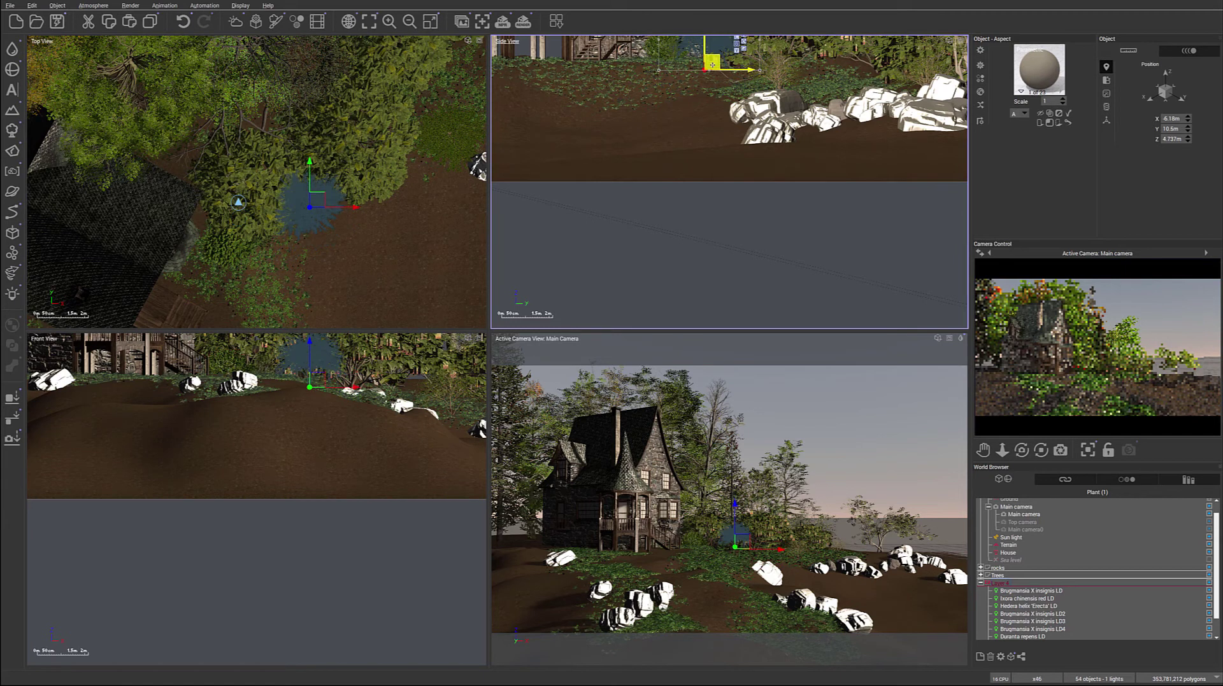
drag(319, 199, 321, 213)
- Move the first Duranta repens copy closer to the small rocks, to about X 1.4 m, Y 13.4 m, Z 3.2 m
right_drag(458, 223, 324, 253)
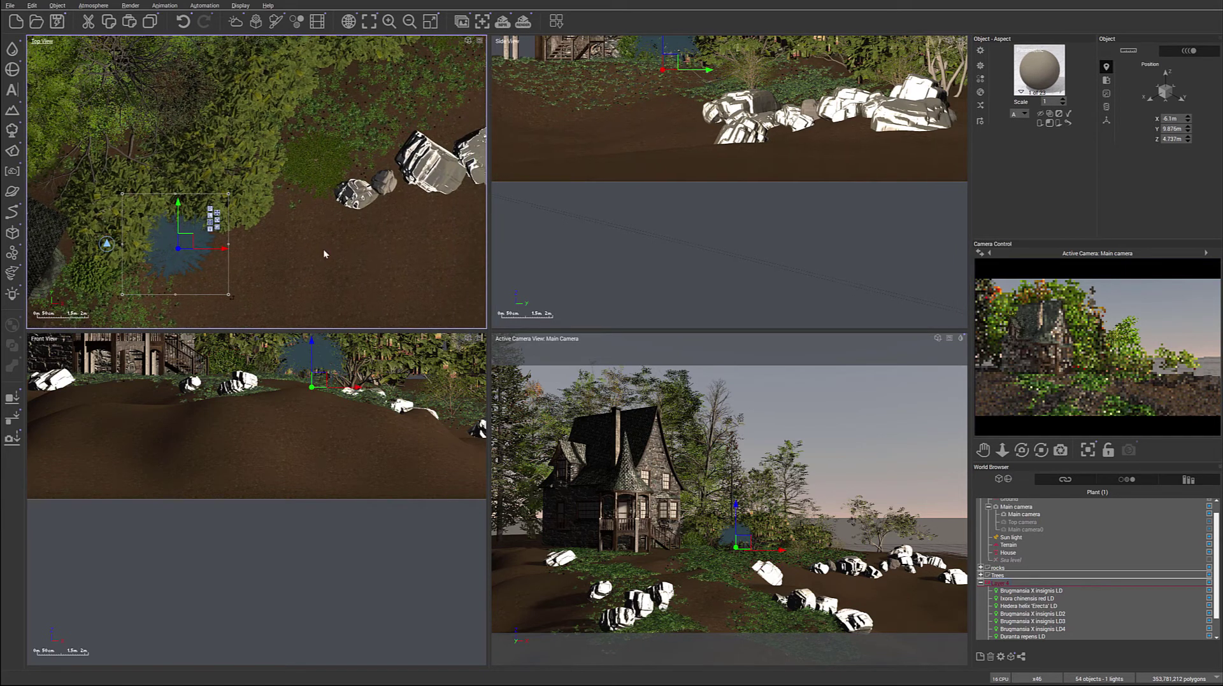
ctrl+click(319, 159)
drag(344, 149, 363, 159)
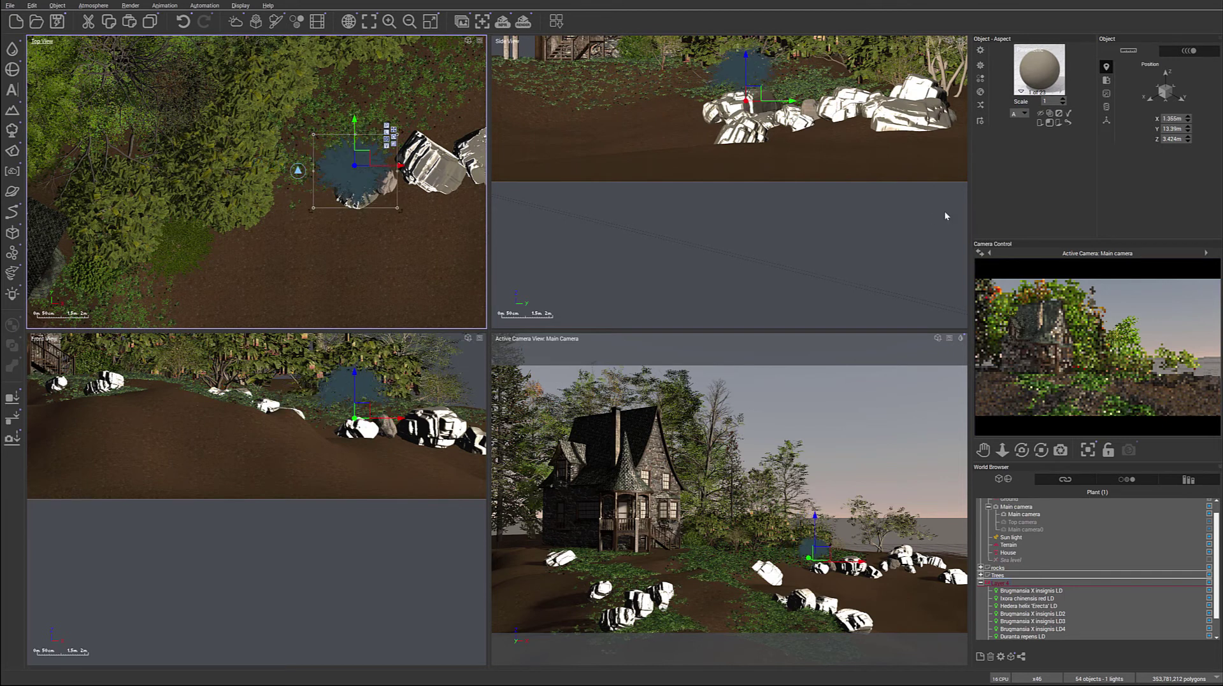
drag(754, 93, 755, 99)
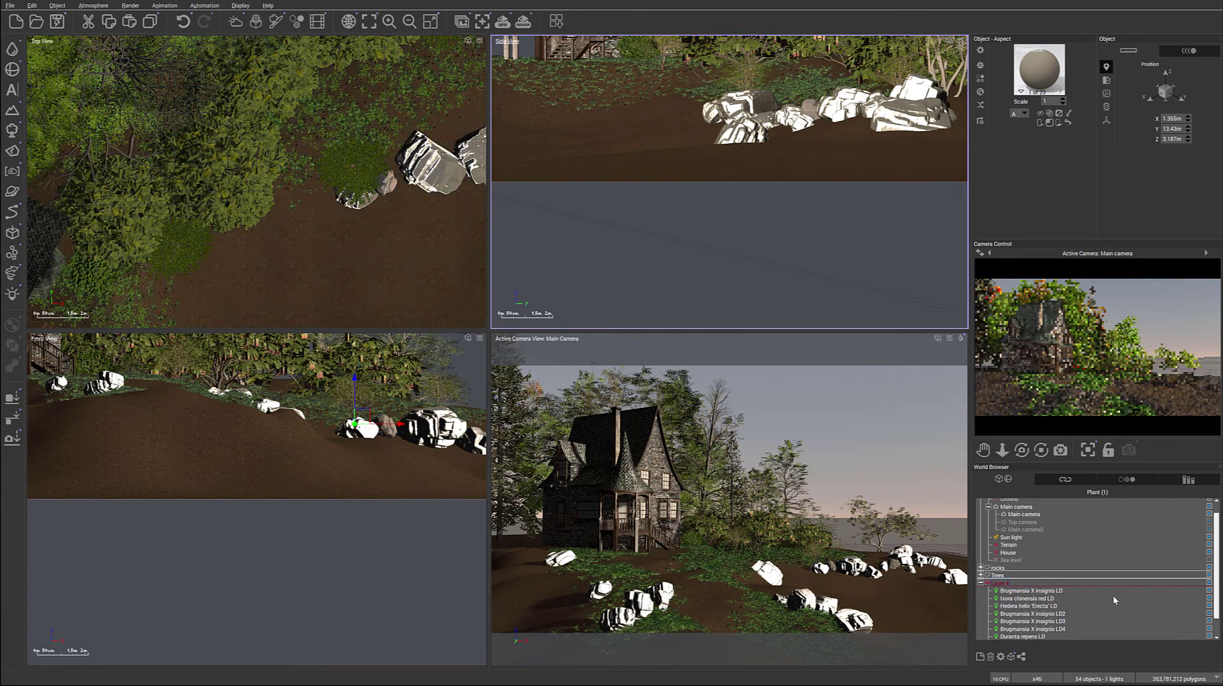
- Add a Choisya ternata using the largest flowering preset and select it
click(1000, 656)
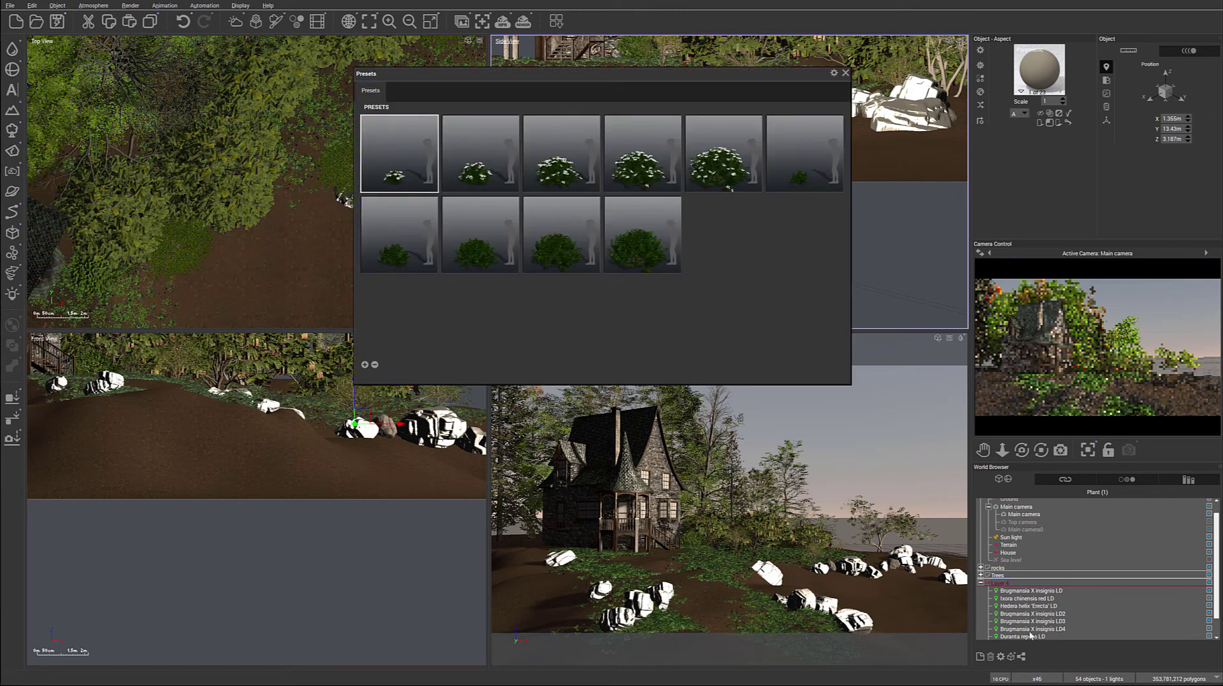
double_click(721, 161)
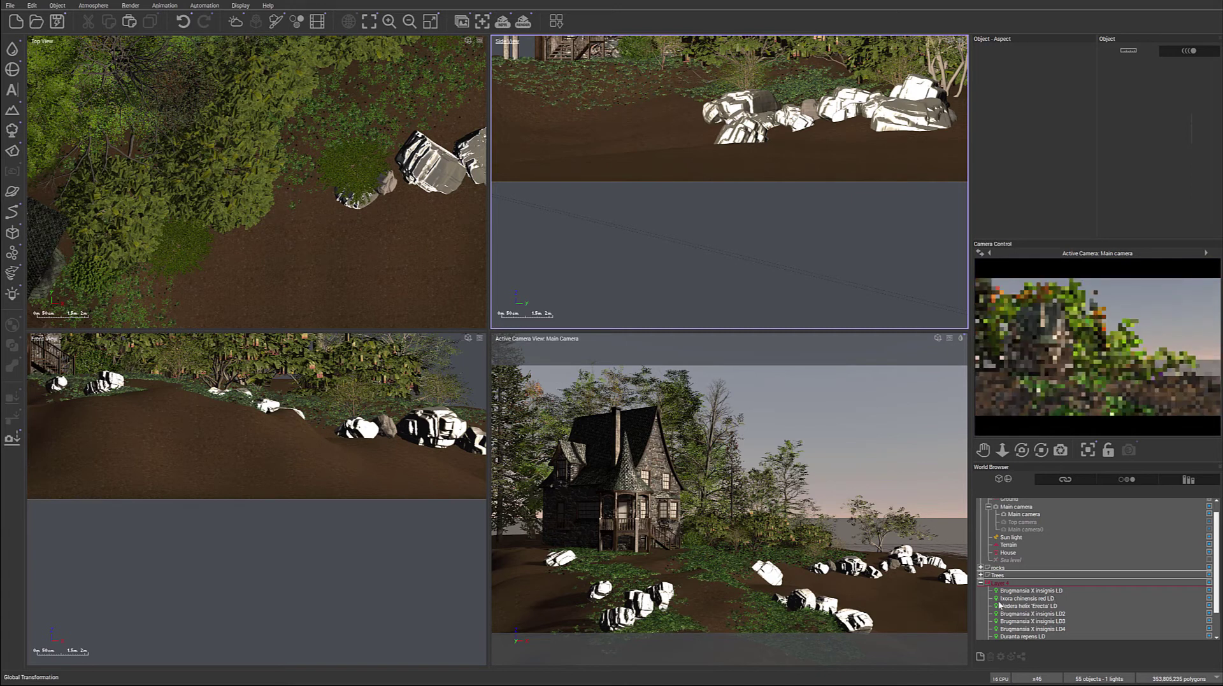
scroll(1011, 592, down, 3)
click(1015, 637)
right_drag(782, 209, 714, 313)
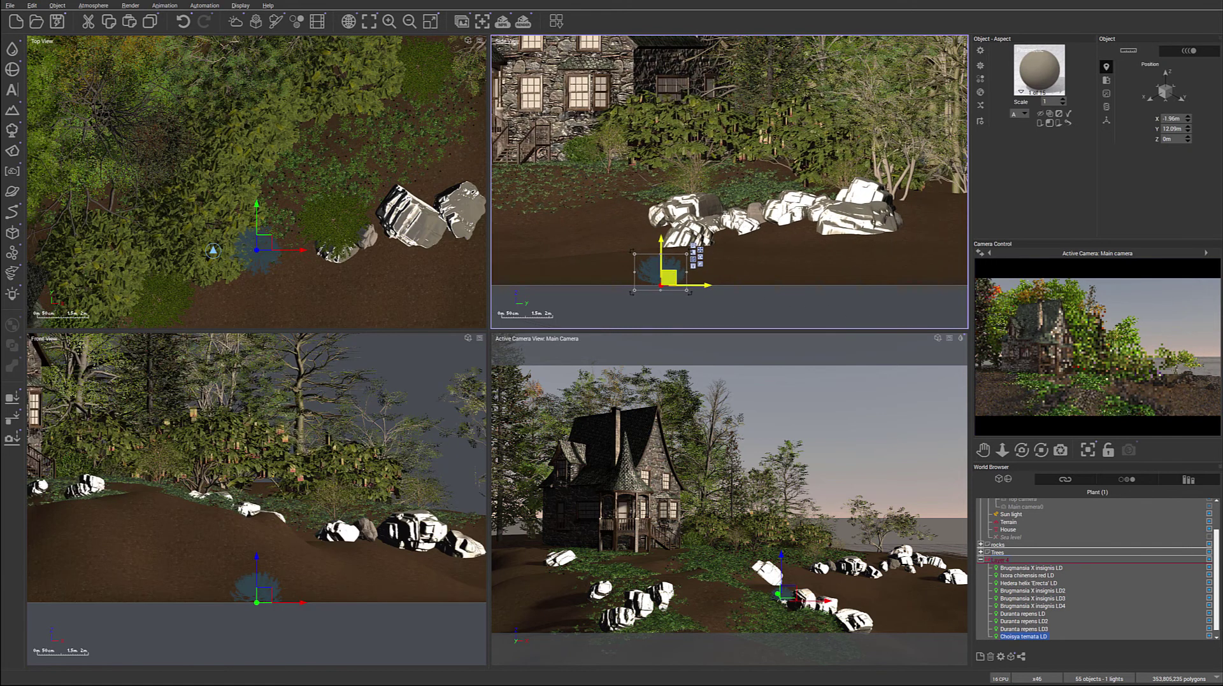
- Move the Choisya ternata behind the large rocks, enlarge it and settle it at about X 9.1 m, Y 18.6 m, Z 3.3 m
drag(676, 286, 750, 192)
drag(261, 242, 460, 124)
right_drag(449, 147, 252, 188)
drag(263, 169, 325, 148)
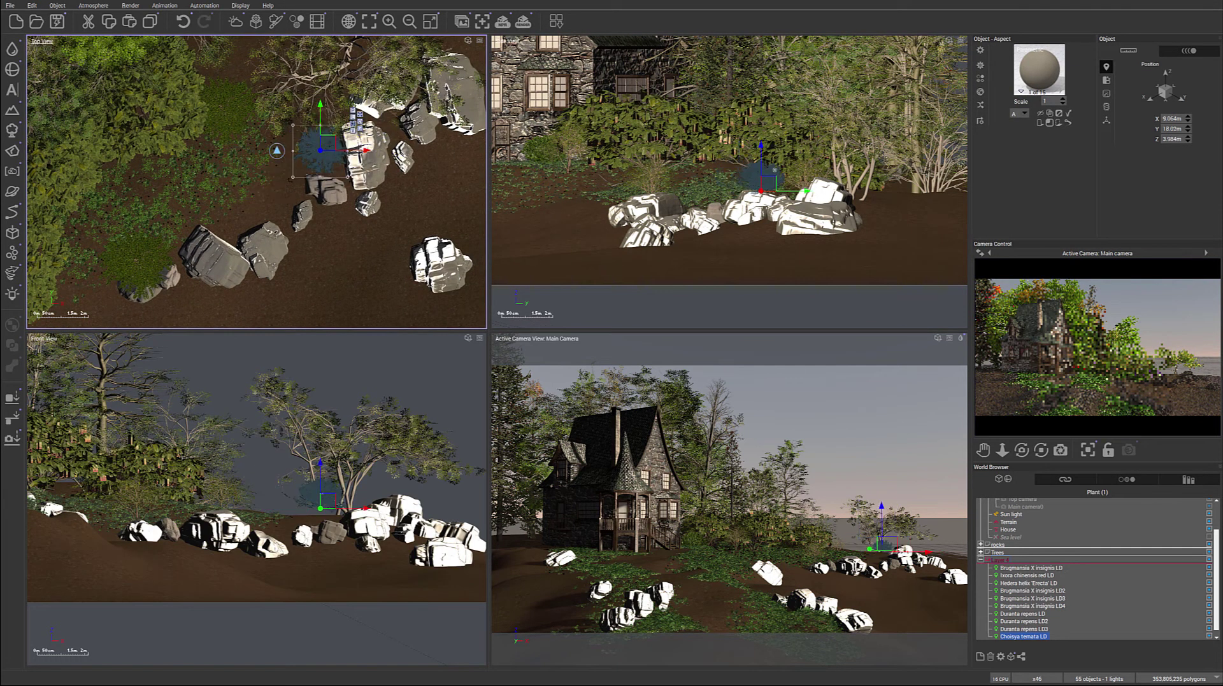
click(769, 184)
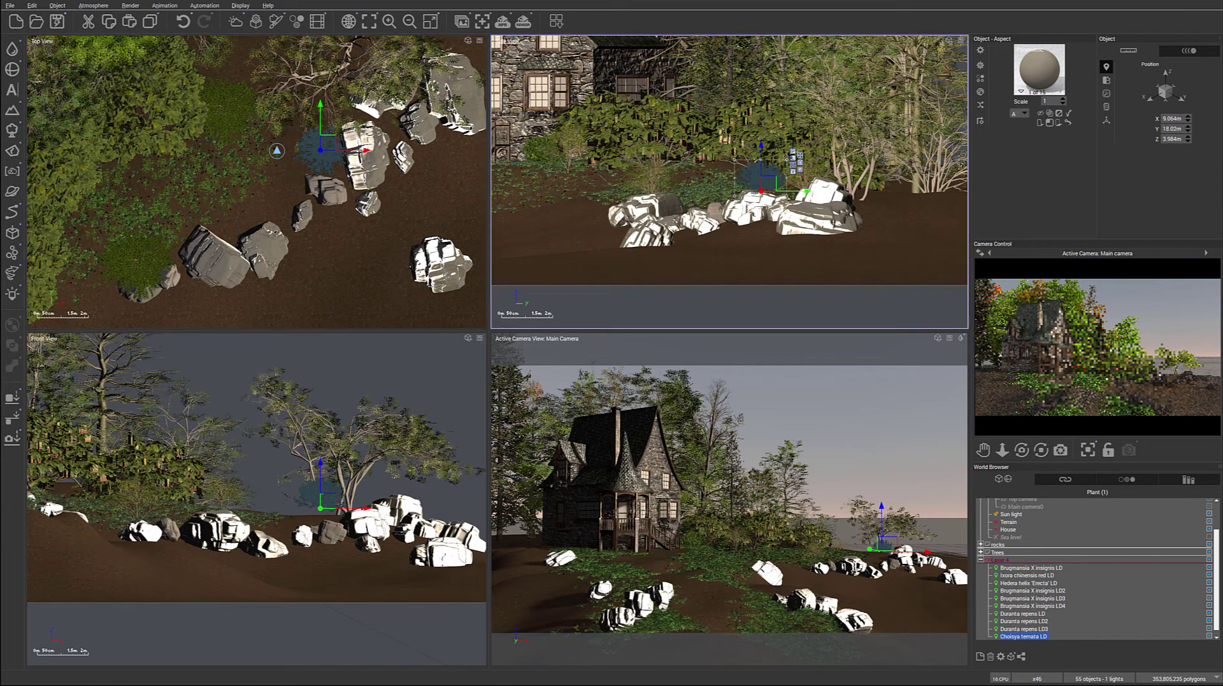
drag(771, 188, 785, 206)
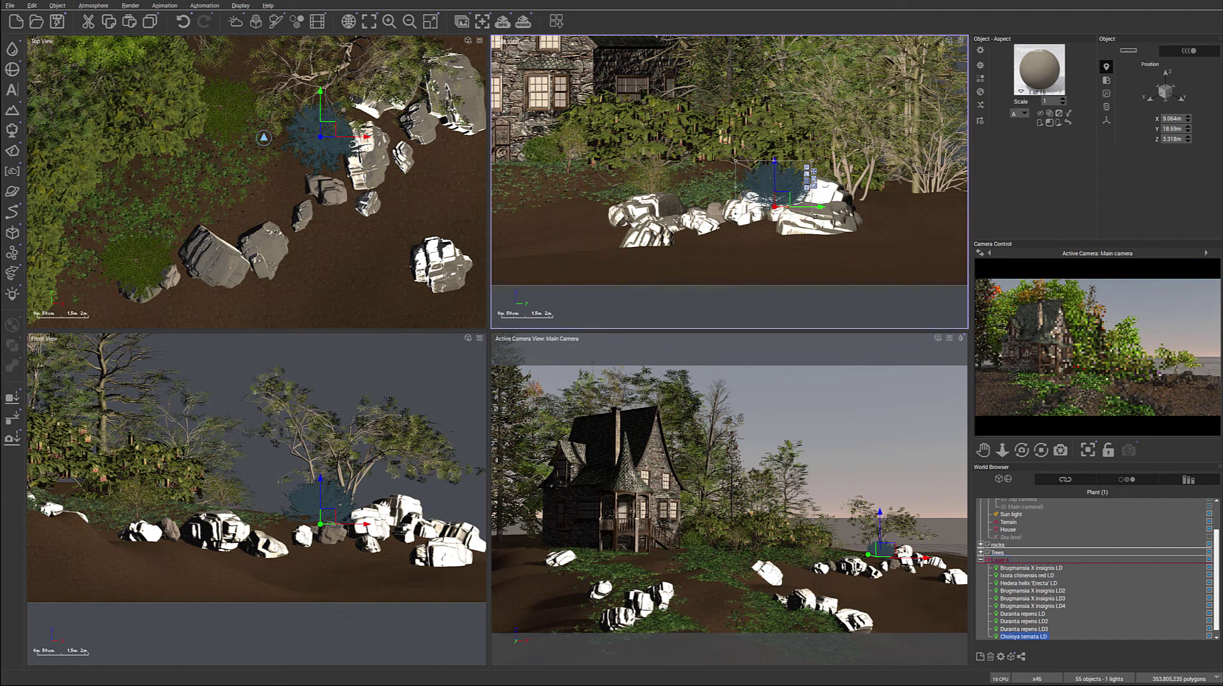
- Duplicate the Choisya twice, placing copies at about X 7.5 m, Y 16.8 m, Z 3 m and X 7.1 m, Y 18.7 m, Z 3.8 m
click(324, 131)
drag(325, 129, 289, 174)
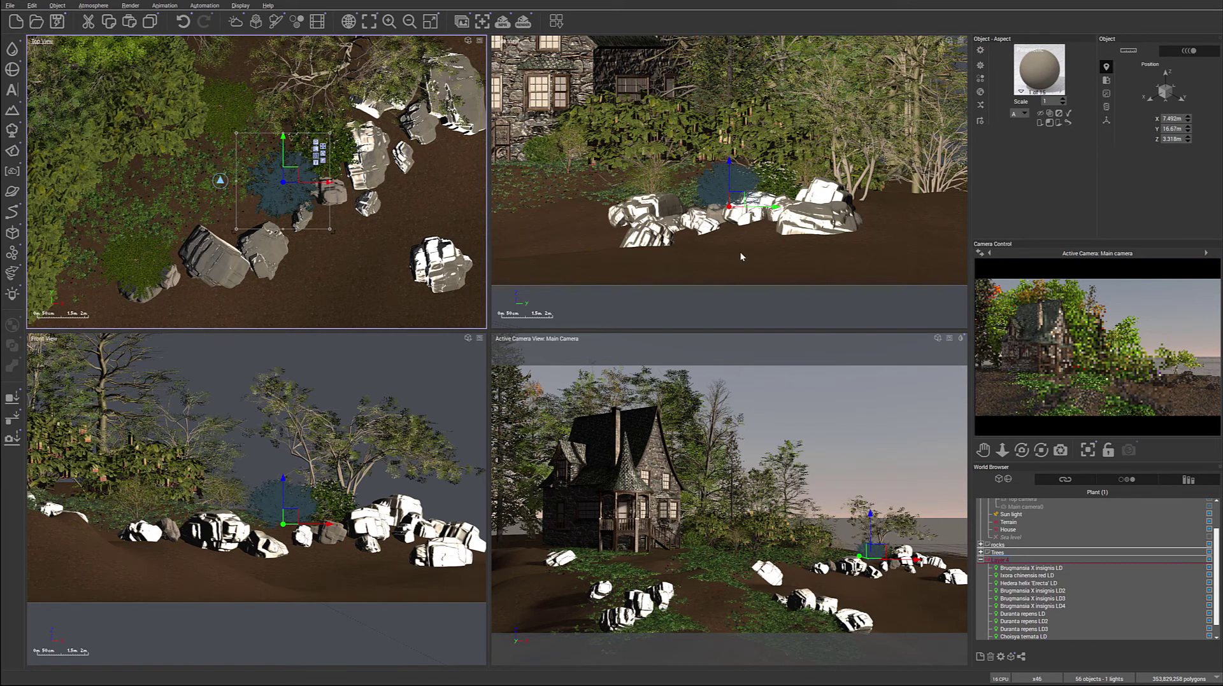
drag(737, 201, 736, 207)
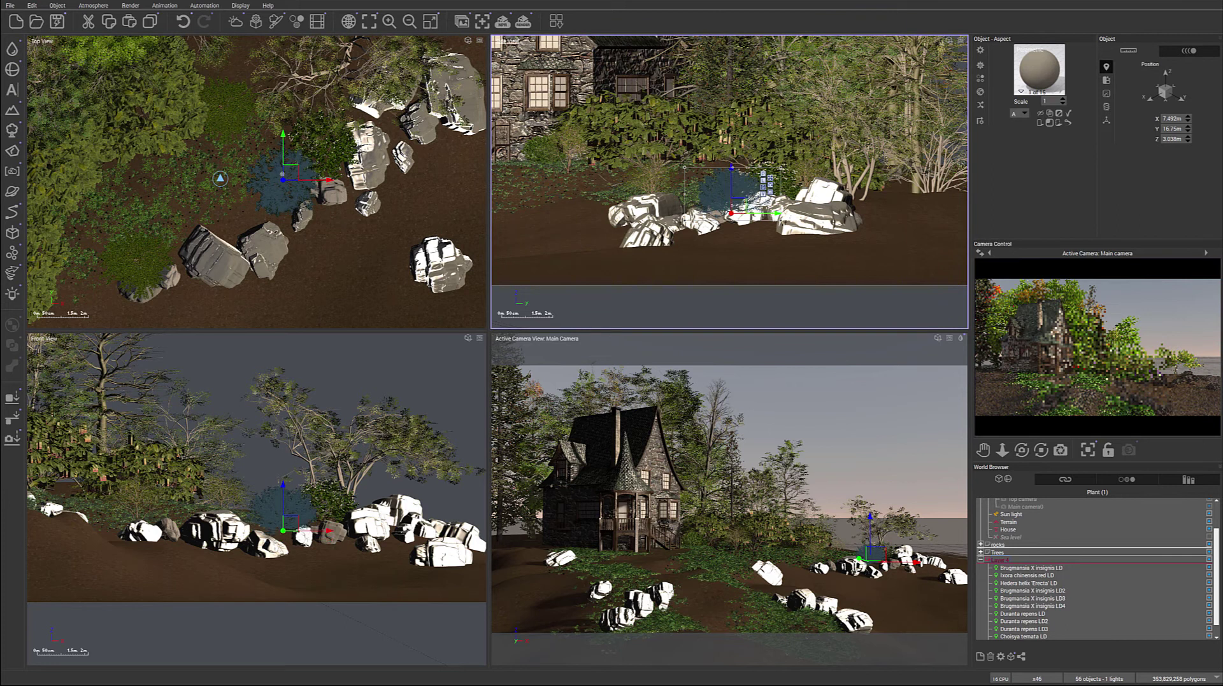
drag(286, 172, 281, 120)
click(787, 184)
drag(789, 205, 788, 169)
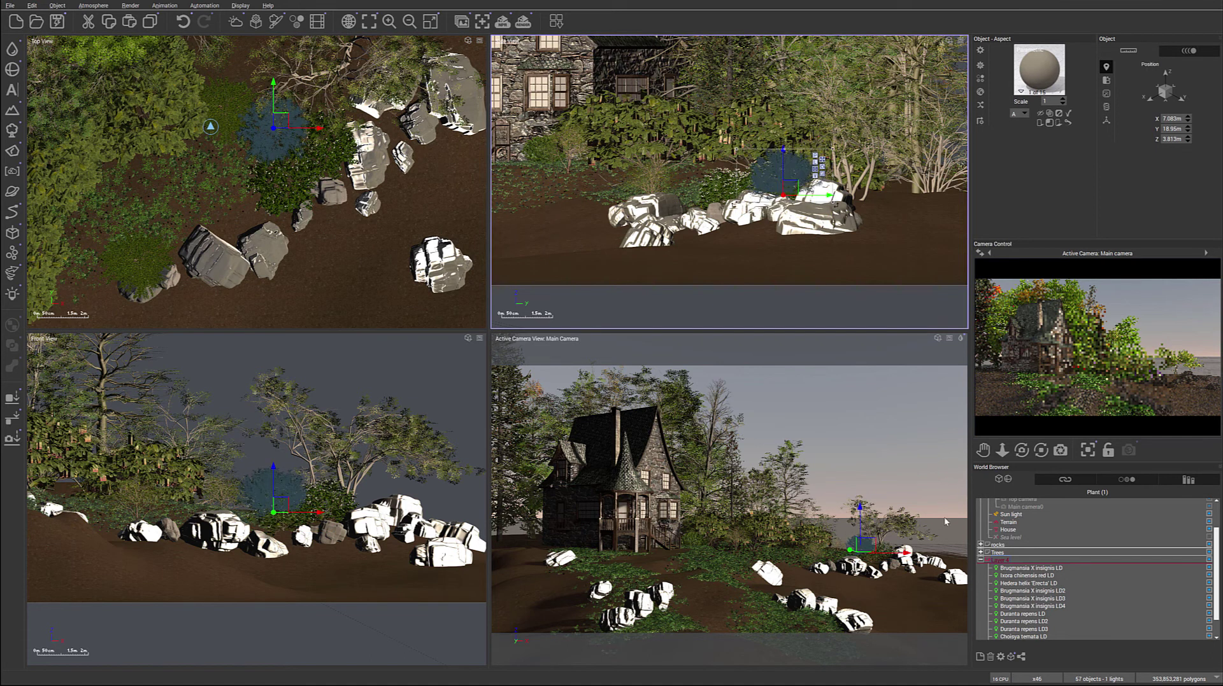
- Duplicate the last Choisya toward the tree line and lower the copy to the ground at about Y 17.6 m, Z 3.5 m
drag(281, 121, 242, 148)
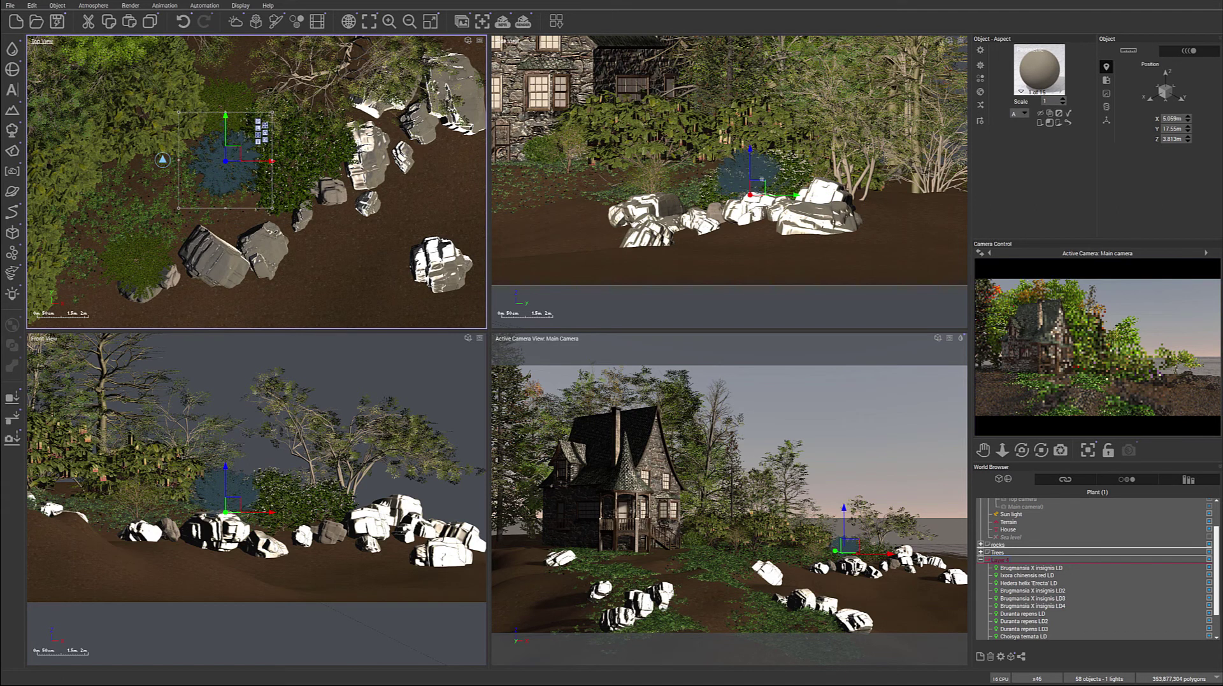
click(754, 192)
drag(755, 191, 755, 193)
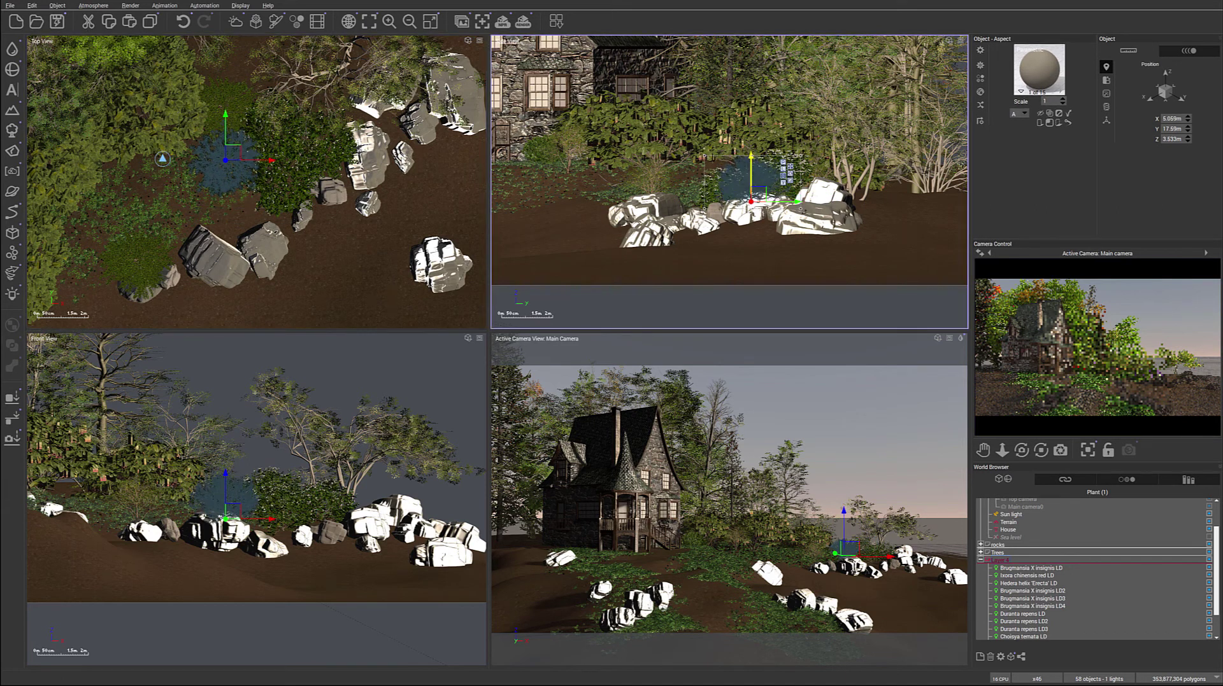
- Duplicate the Choisya behind the next large rock, lower it to about Y 15.7 m, Z 3.2 m and rotate it in plan
drag(205, 147, 172, 191)
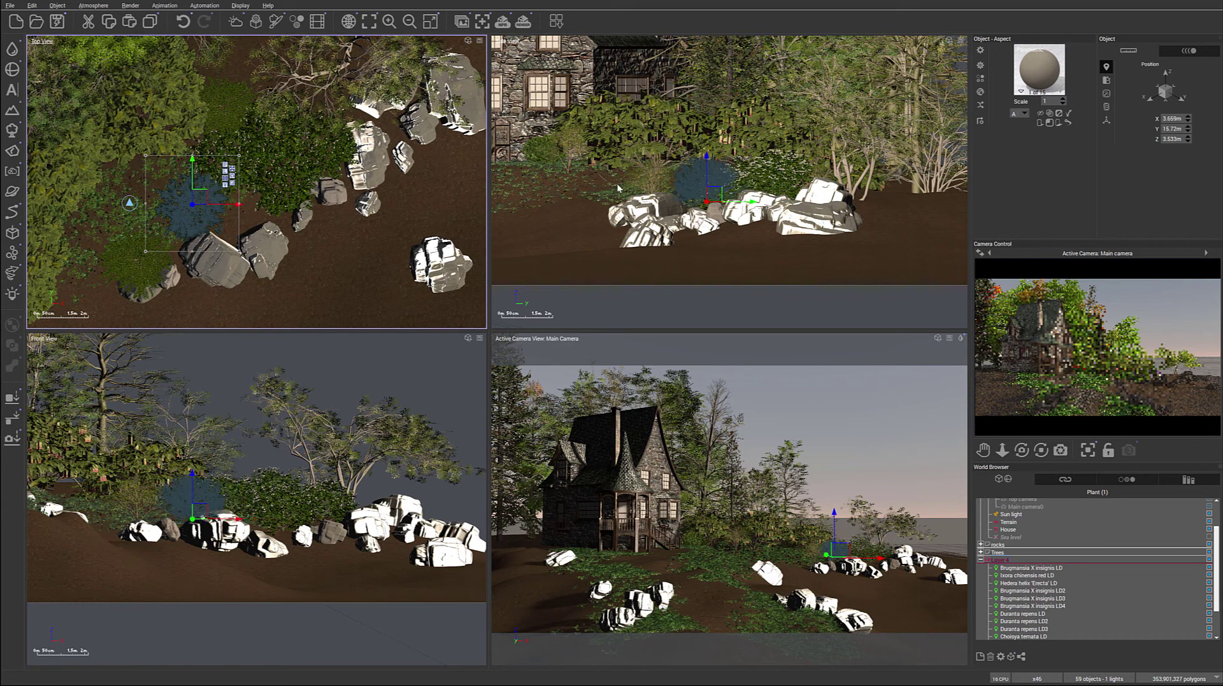
drag(715, 202, 713, 200)
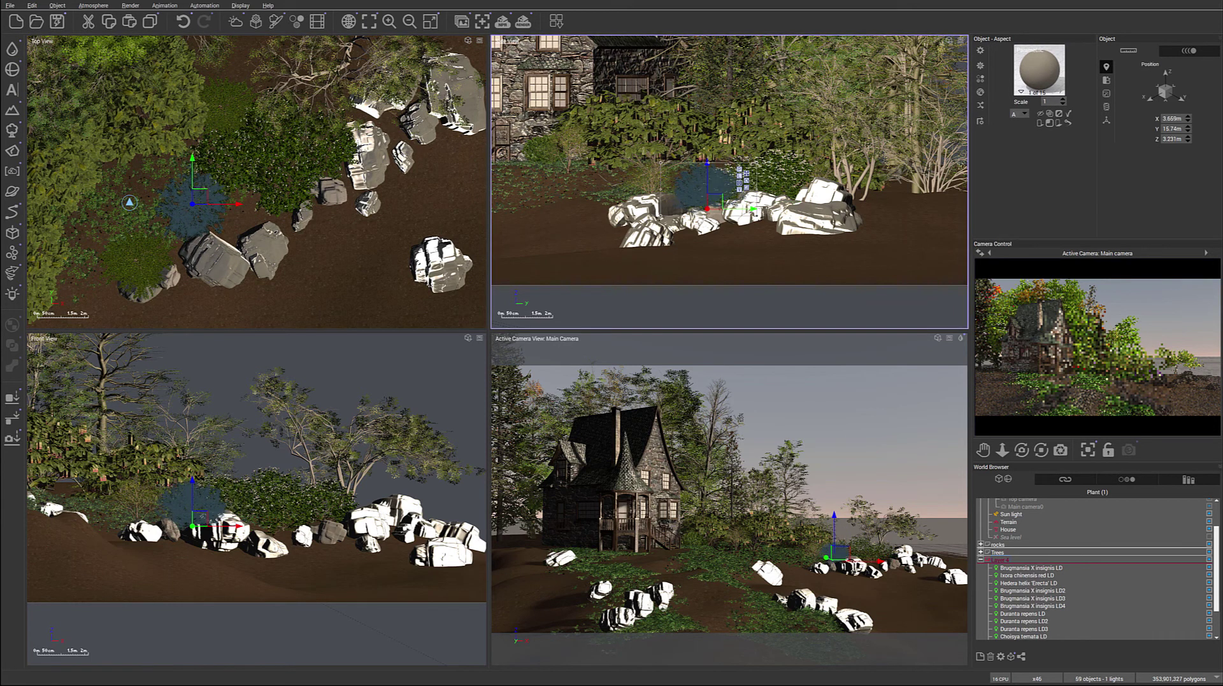
click(197, 191)
drag(241, 171, 236, 189)
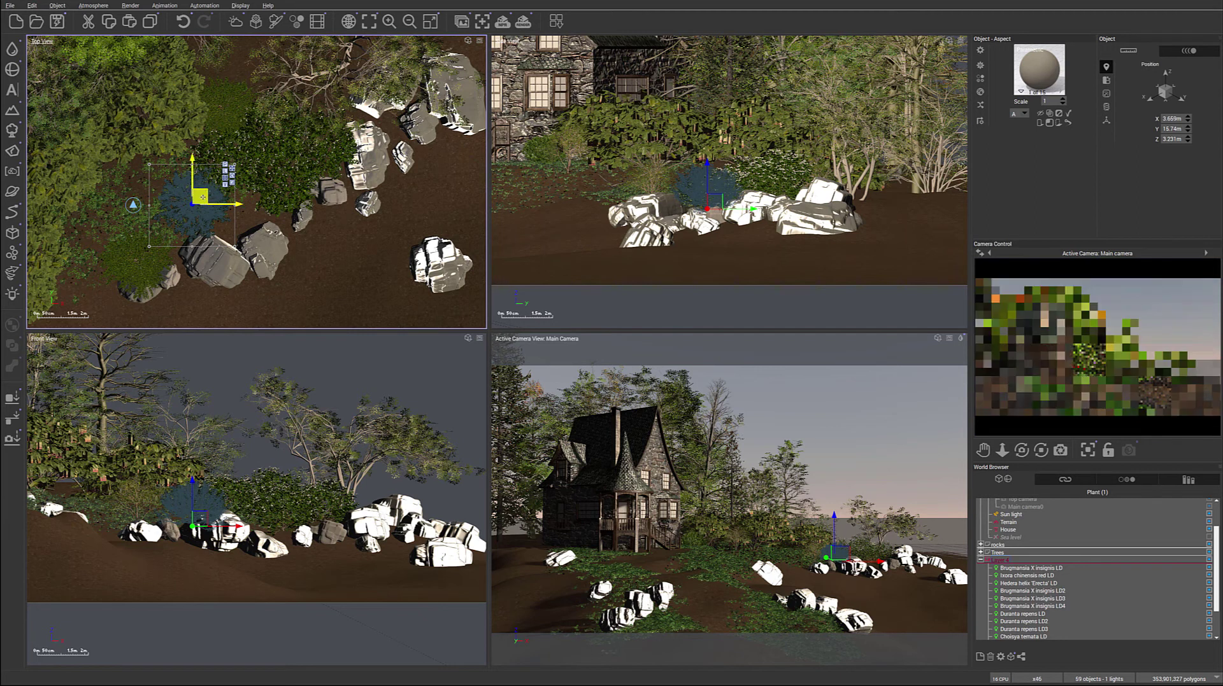
- Duplicate the Choisya to about X -0.7 m, Y 15.2 m, Z 3.4 m and again to X -1.5 m, Y 13 m, rotating the last copy
drag(202, 201, 101, 220)
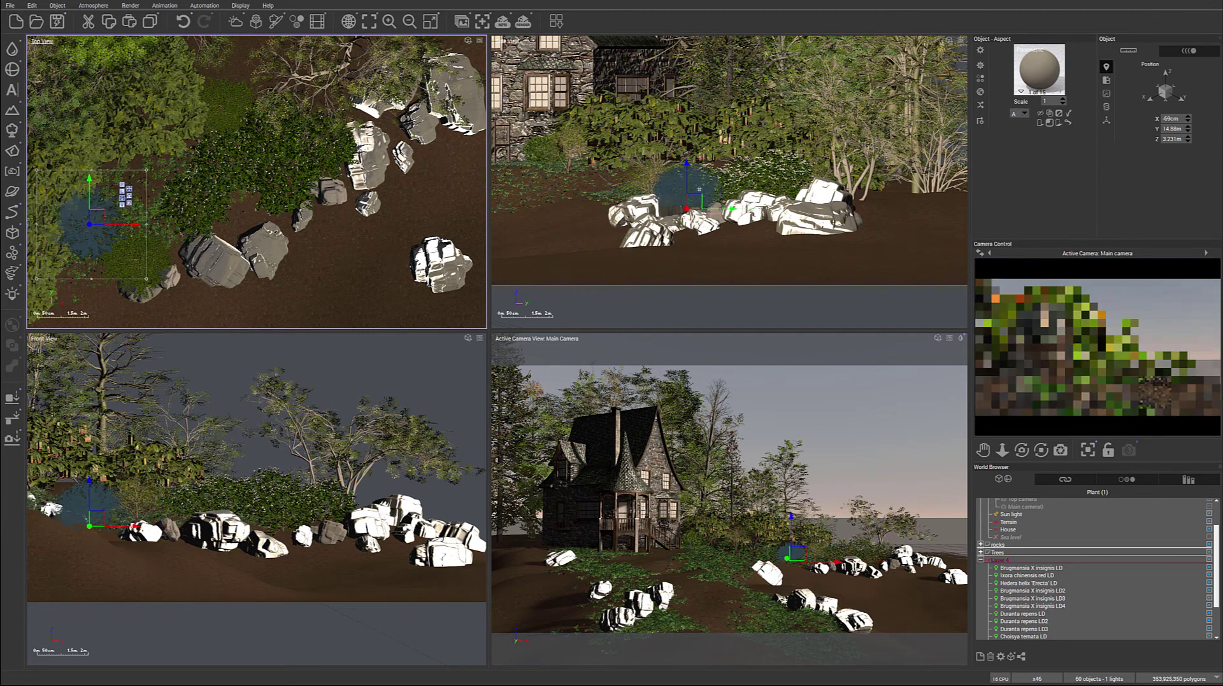
mouse_move(696, 201)
mouse_down()
mouse_move(702, 167)
mouse_move(703, 196)
mouse_up()
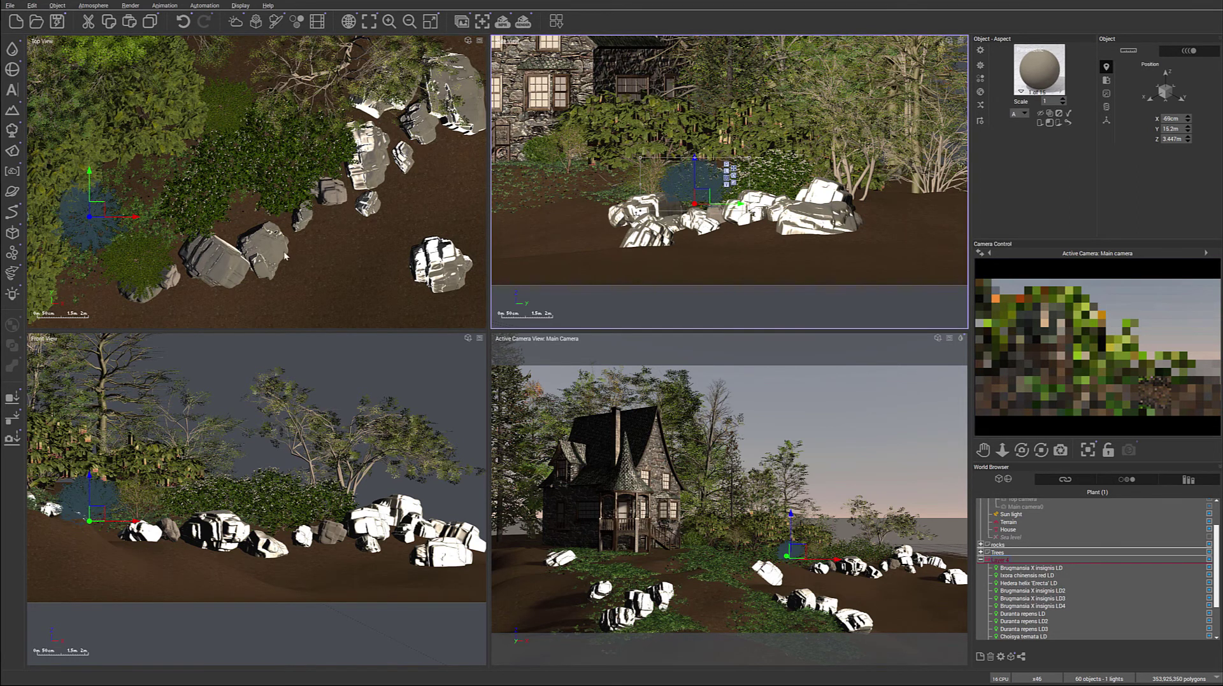
right_drag(212, 238, 379, 184)
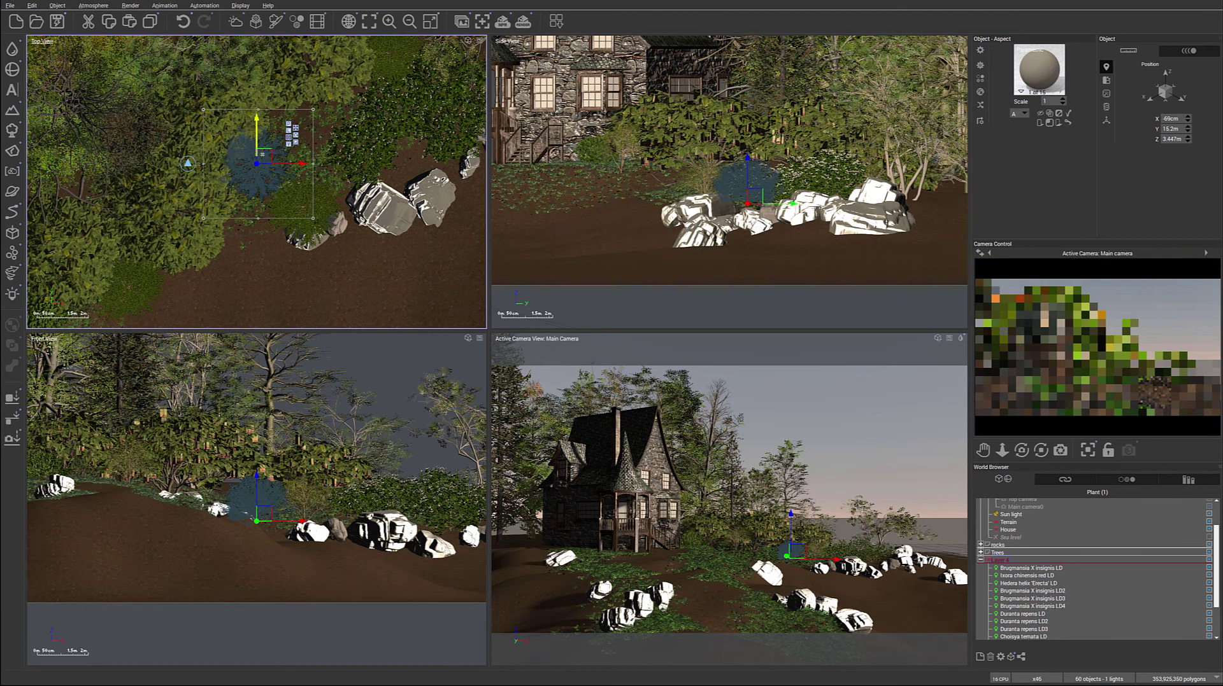
drag(264, 156, 245, 209)
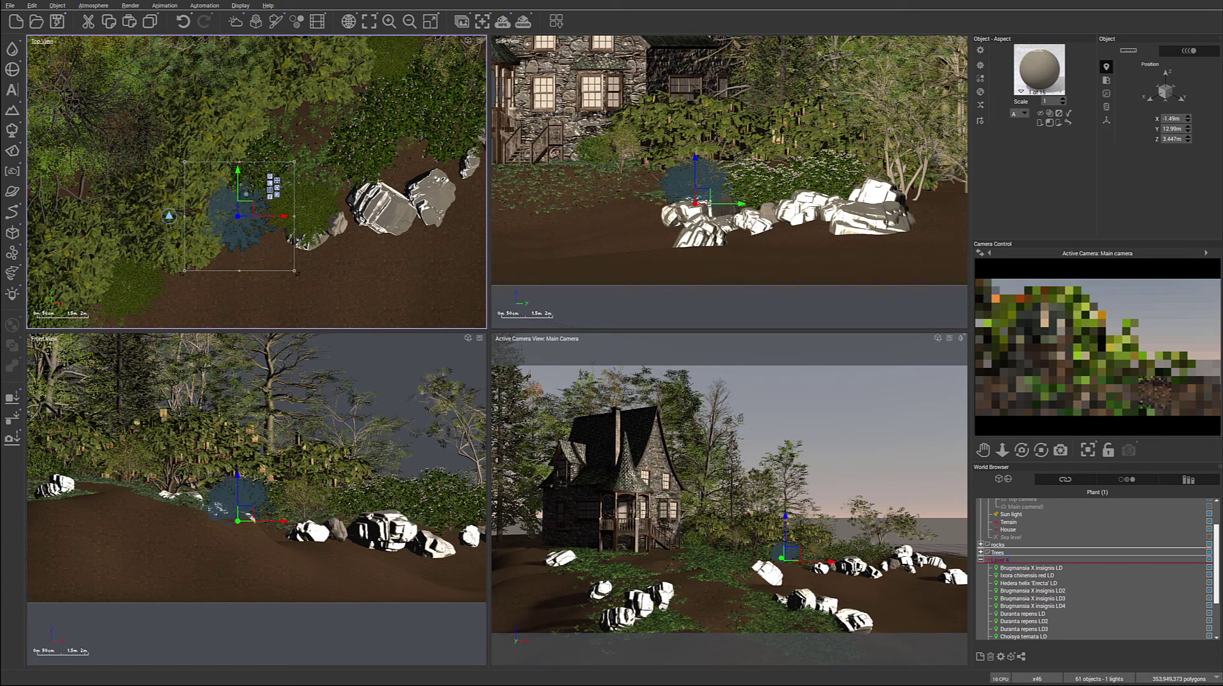
drag(317, 221, 304, 179)
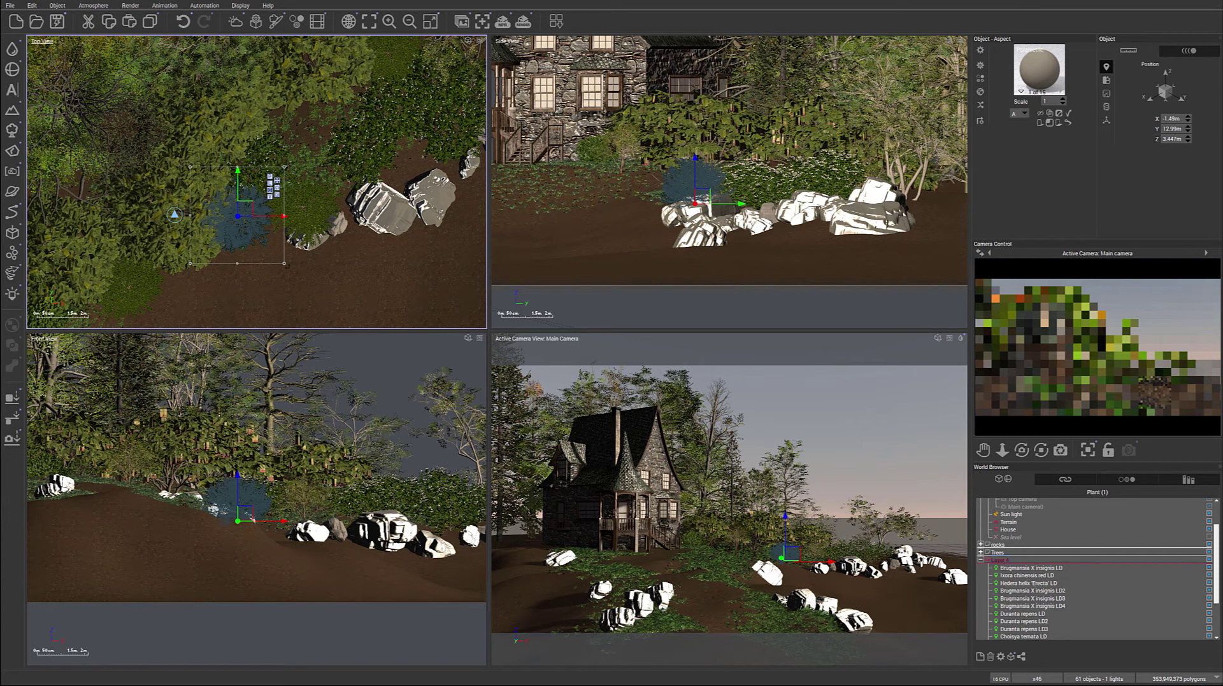
- Raise the last Choisya to about Z 3.7 m and duplicate it twice toward the porch, placing the last copy near X -8.8 m, Y 7.9 m, Z 4.6 m
click(694, 181)
drag(649, 210, 658, 205)
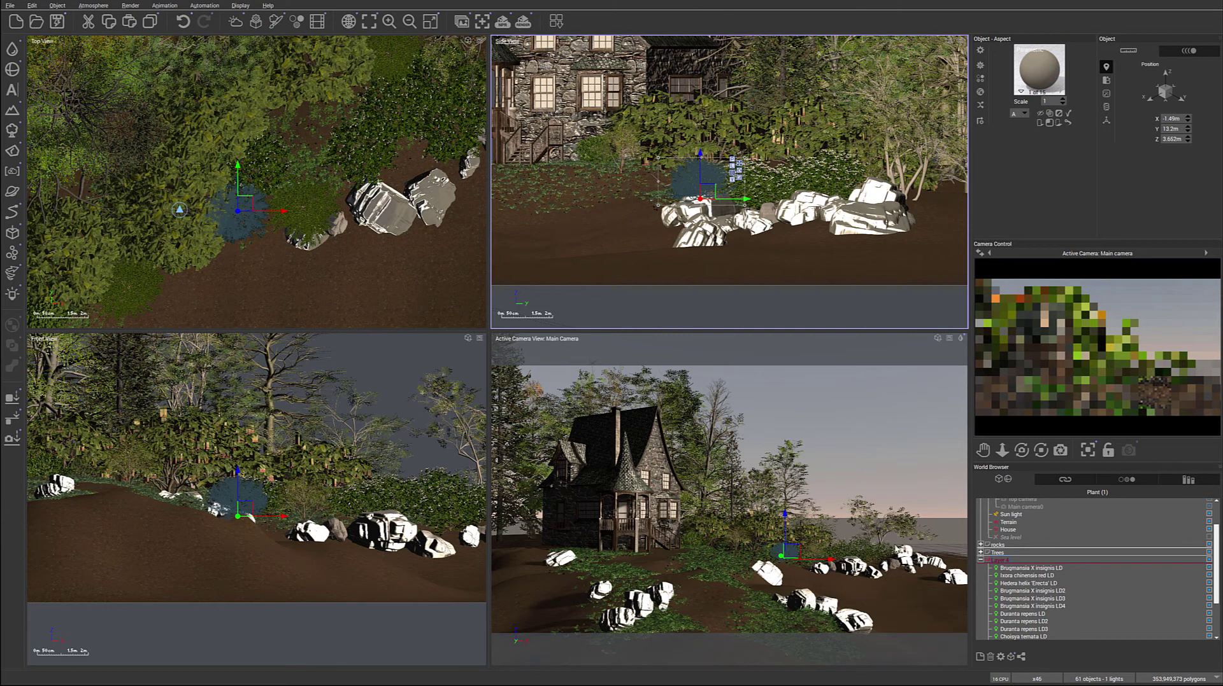
right_drag(248, 206, 312, 92)
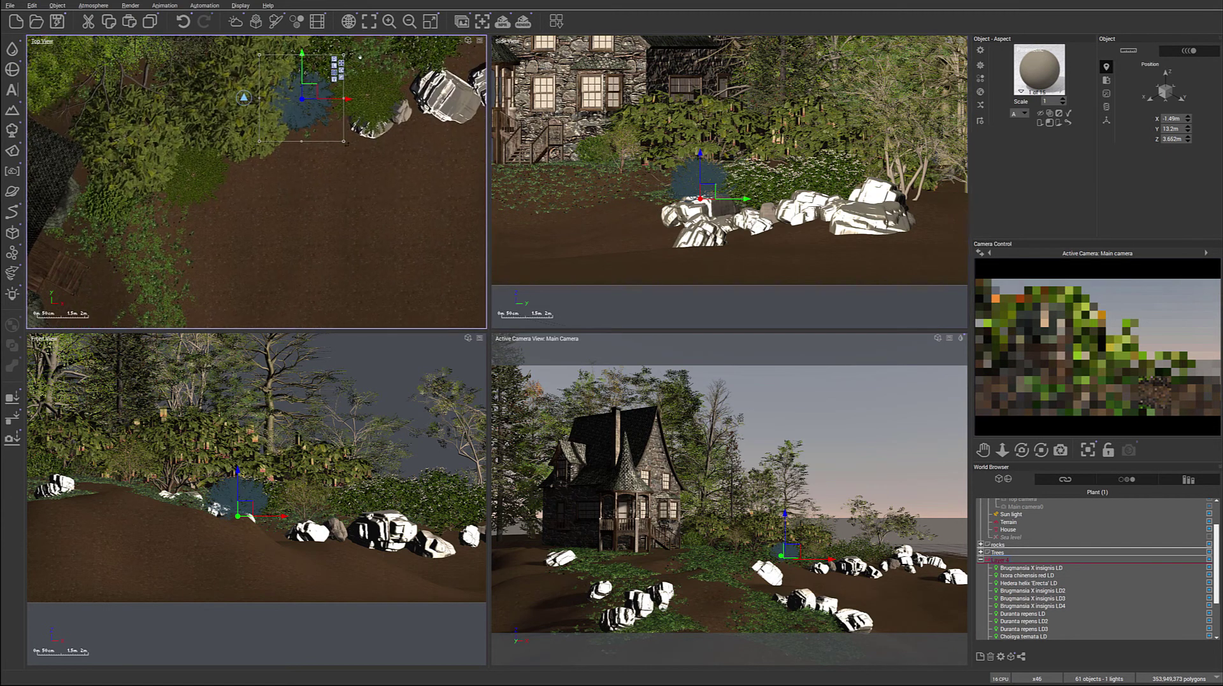
drag(309, 90, 165, 192)
drag(202, 249, 210, 252)
drag(164, 192, 151, 234)
drag(192, 292, 169, 270)
drag(689, 187, 698, 164)
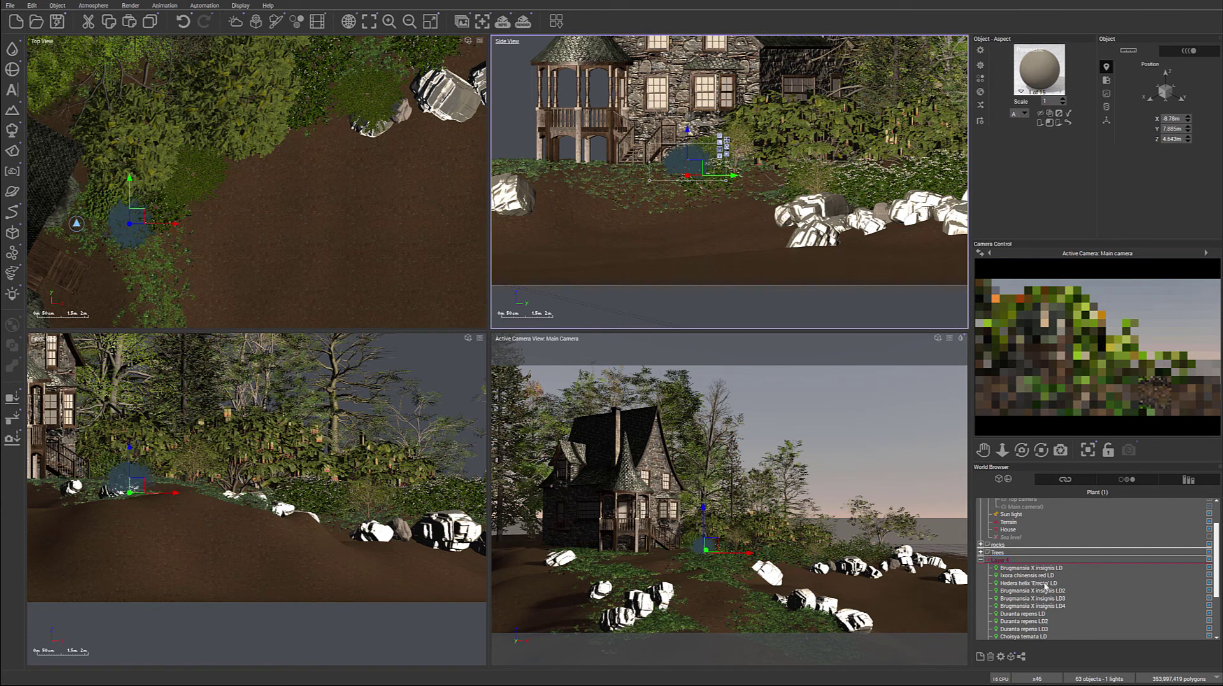
- Raise Choisya ternata LD8 to about Y 9 m, Z 4.9 m and Choisya ternata LD7 to about Y 13.1 m, Z 4.5 m
scroll(1045, 585, down, 3)
click(1019, 629)
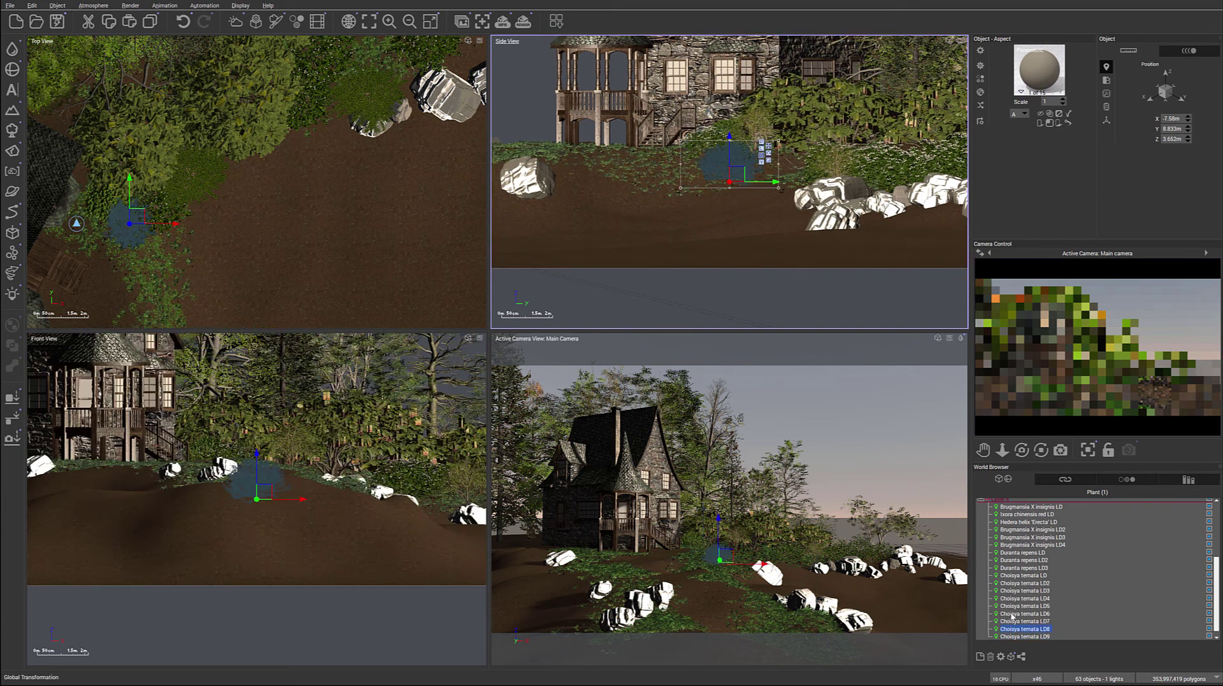
drag(731, 167, 748, 149)
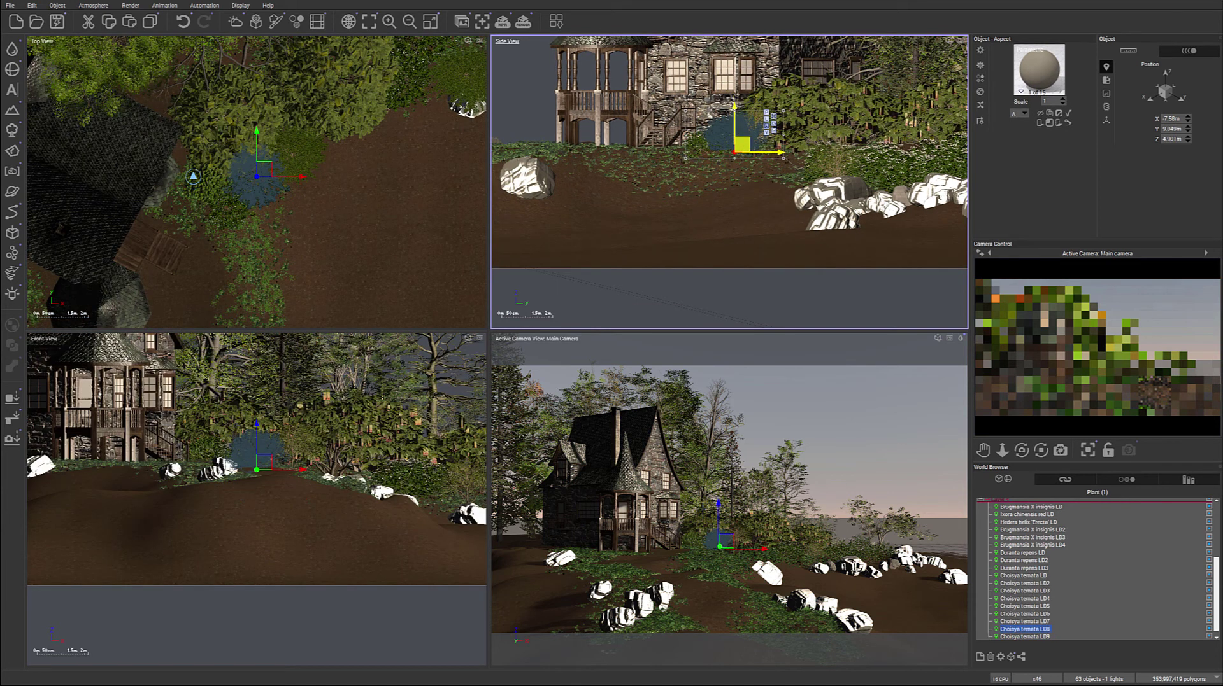
click(1022, 621)
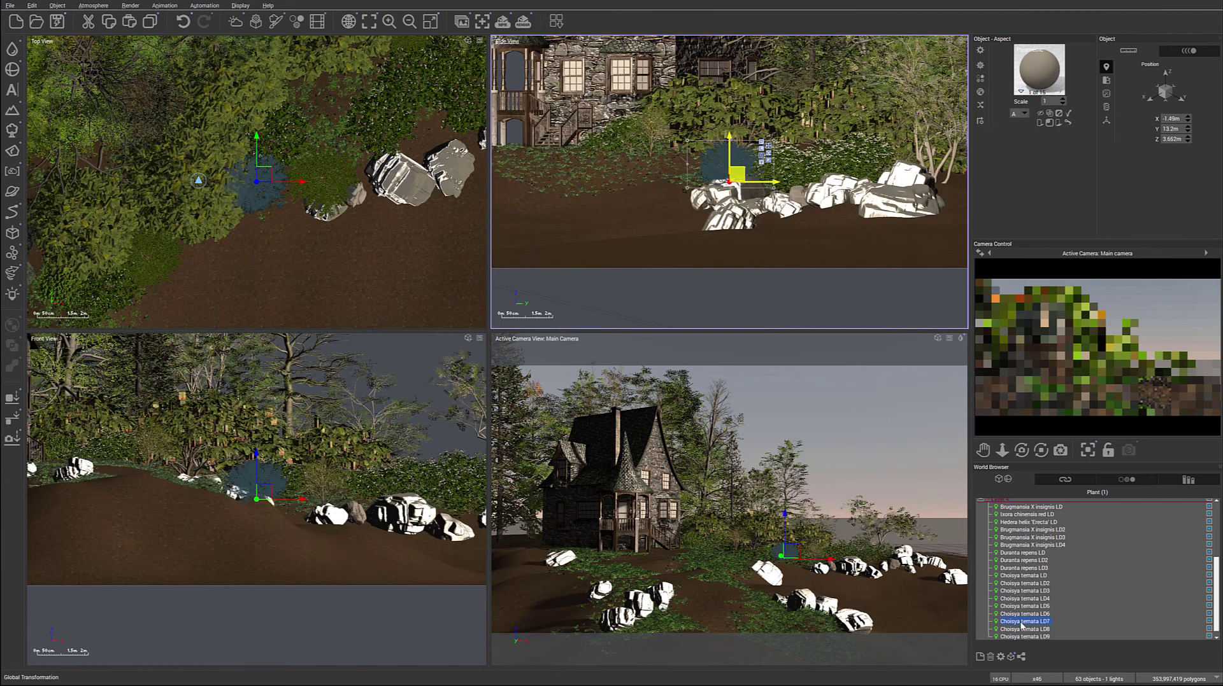
drag(732, 178, 729, 160)
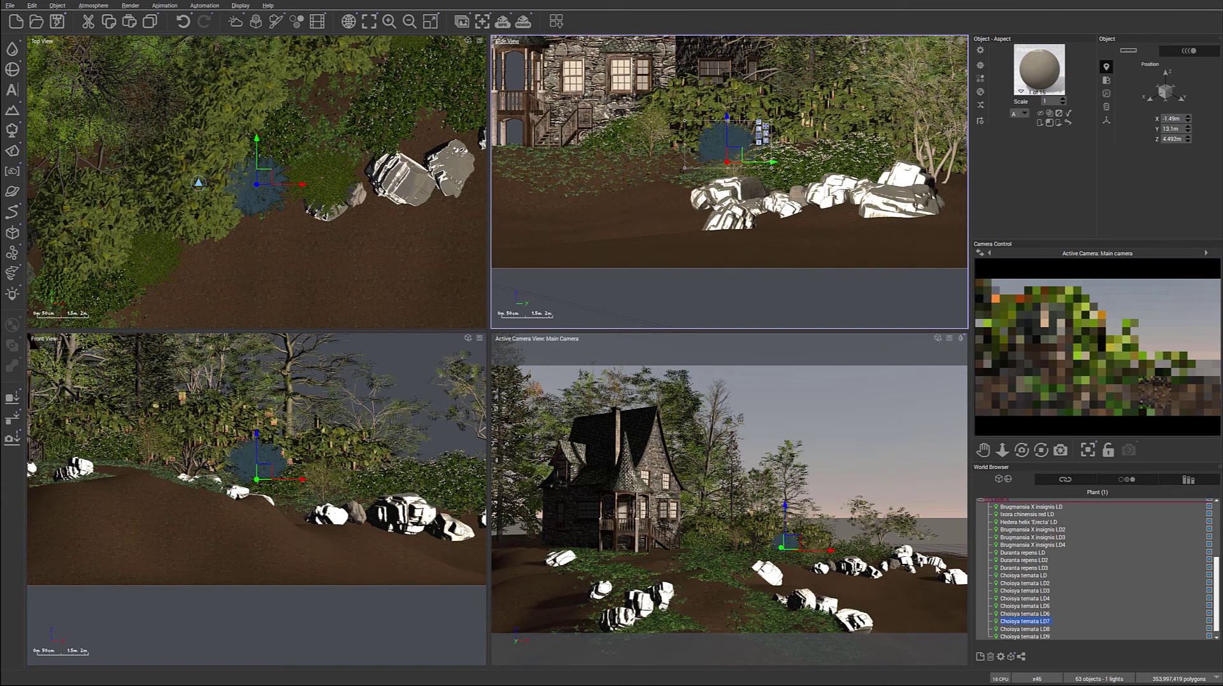
- Move the first Duranta repens to about X 5 m, Y 17.6 m and add another Duranta from the largest bushy preset
click(1025, 553)
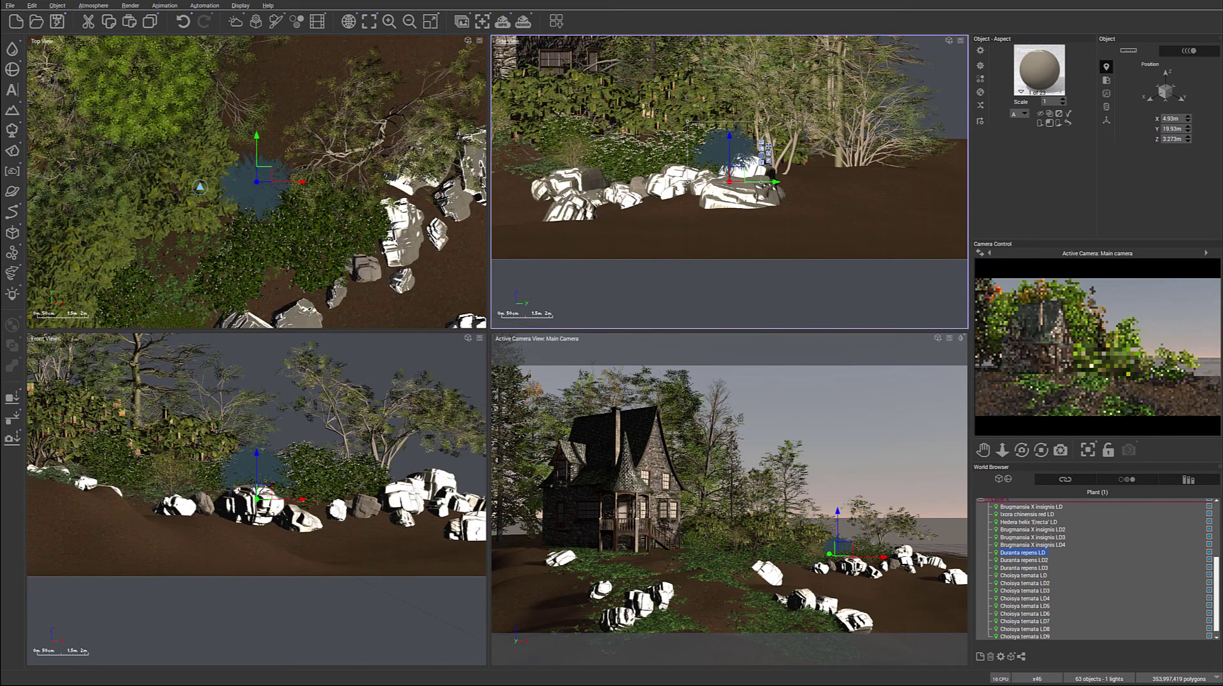
drag(199, 187, 196, 236)
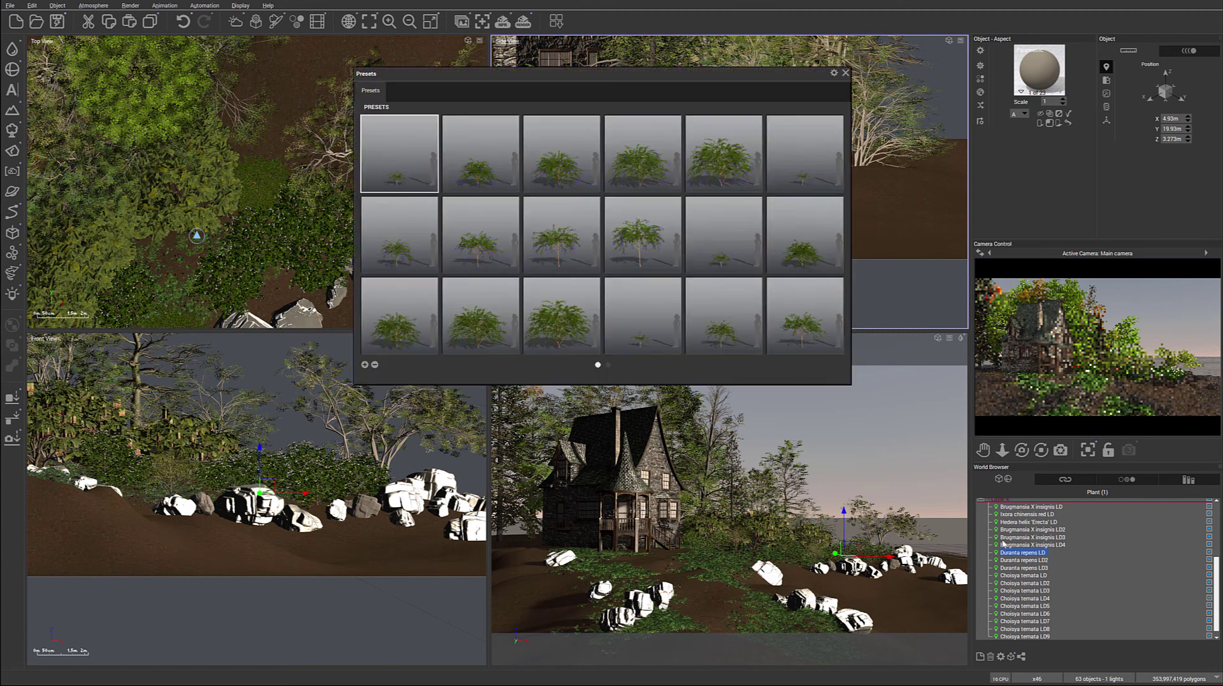
click(718, 154)
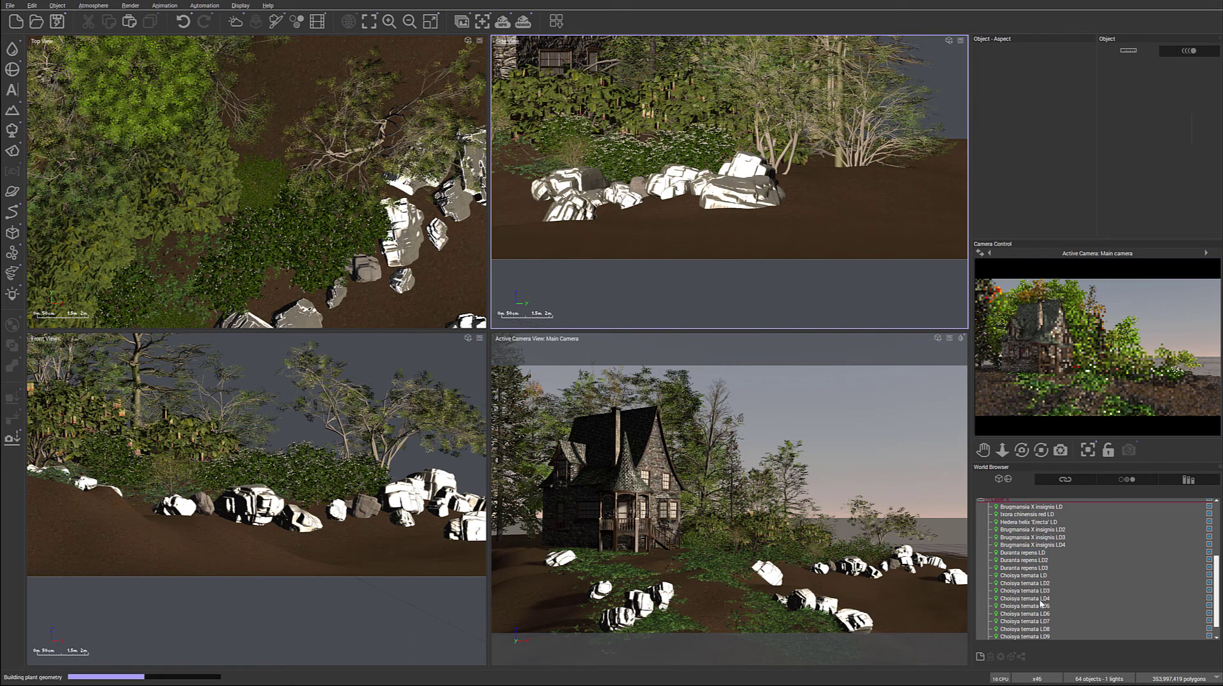
- Enlarge the new Duranta repens and place it behind the rocks at about X 1.4 m, Y 16.9 m, Z 3.6 m
click(1016, 637)
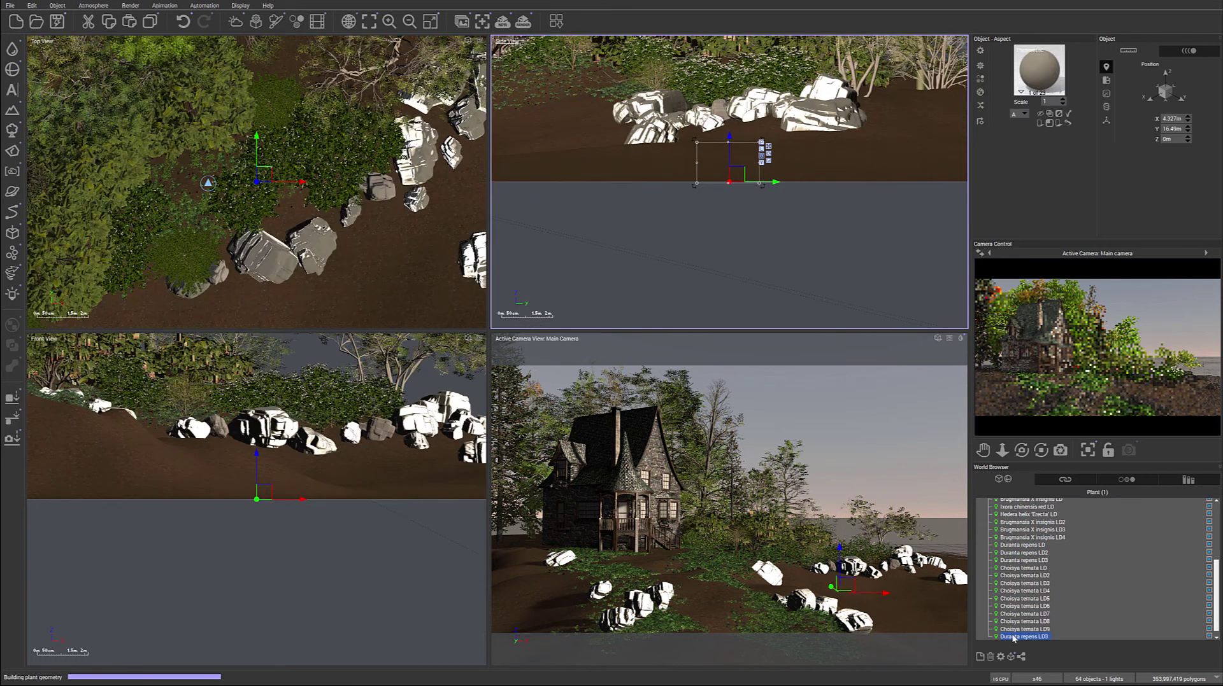
click(269, 176)
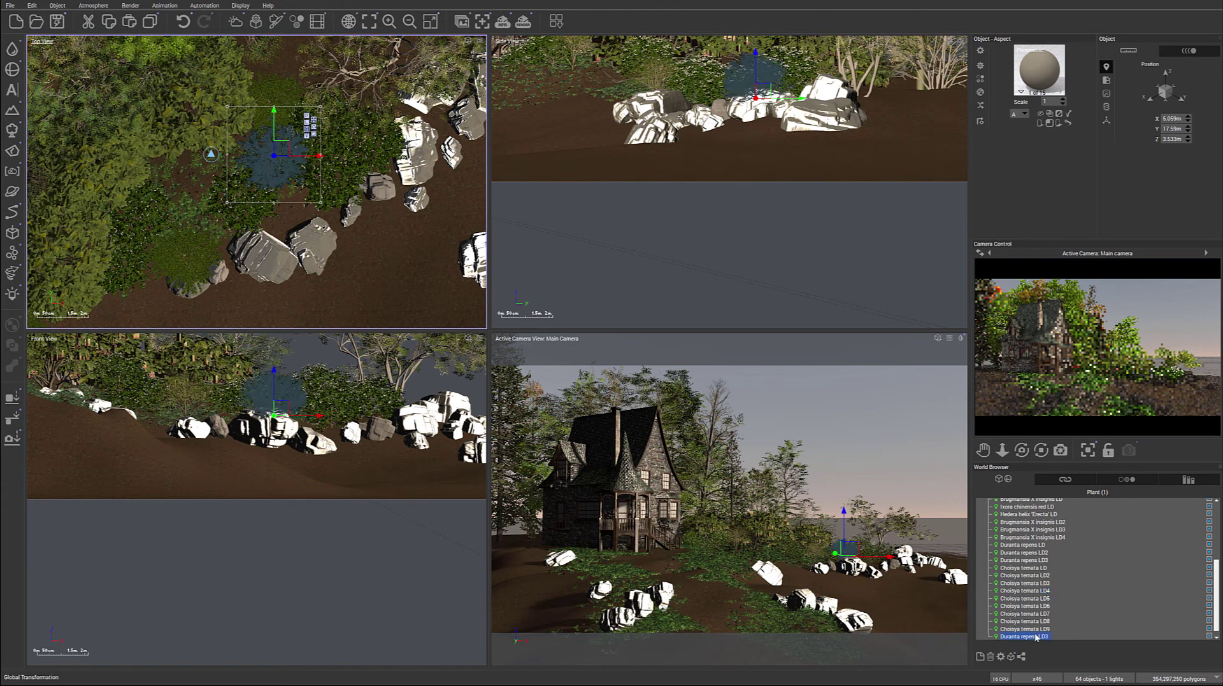
drag(301, 155, 206, 165)
right_drag(798, 126, 767, 227)
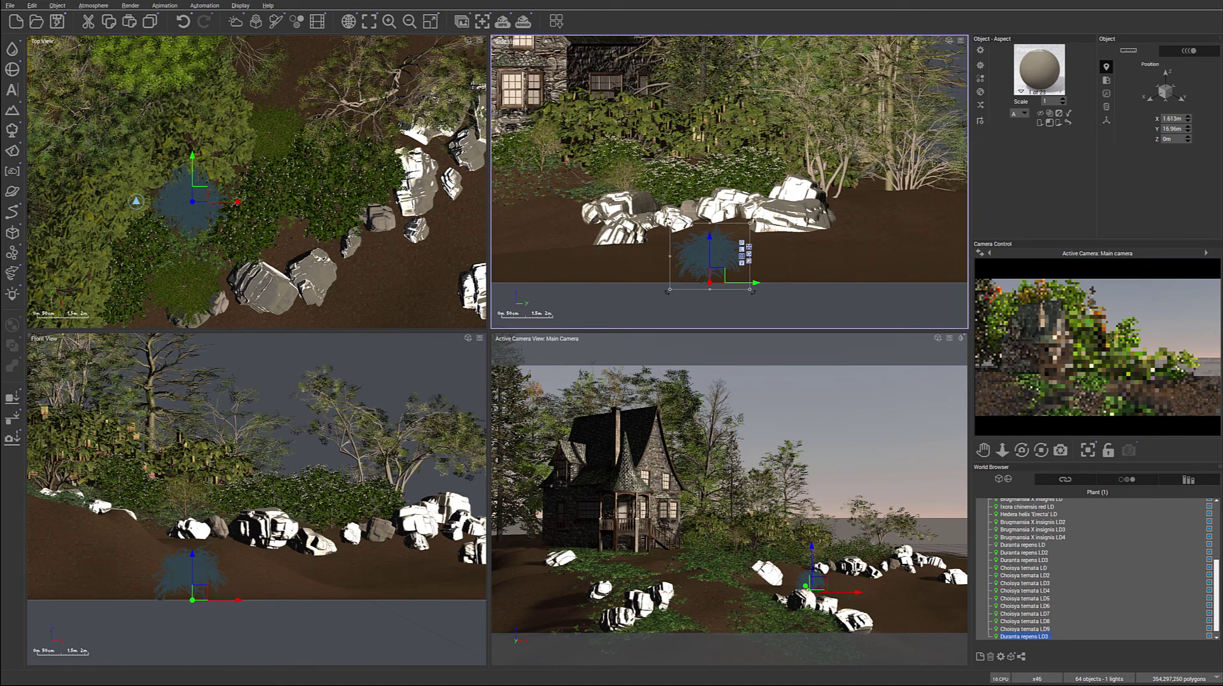
drag(751, 223, 771, 205)
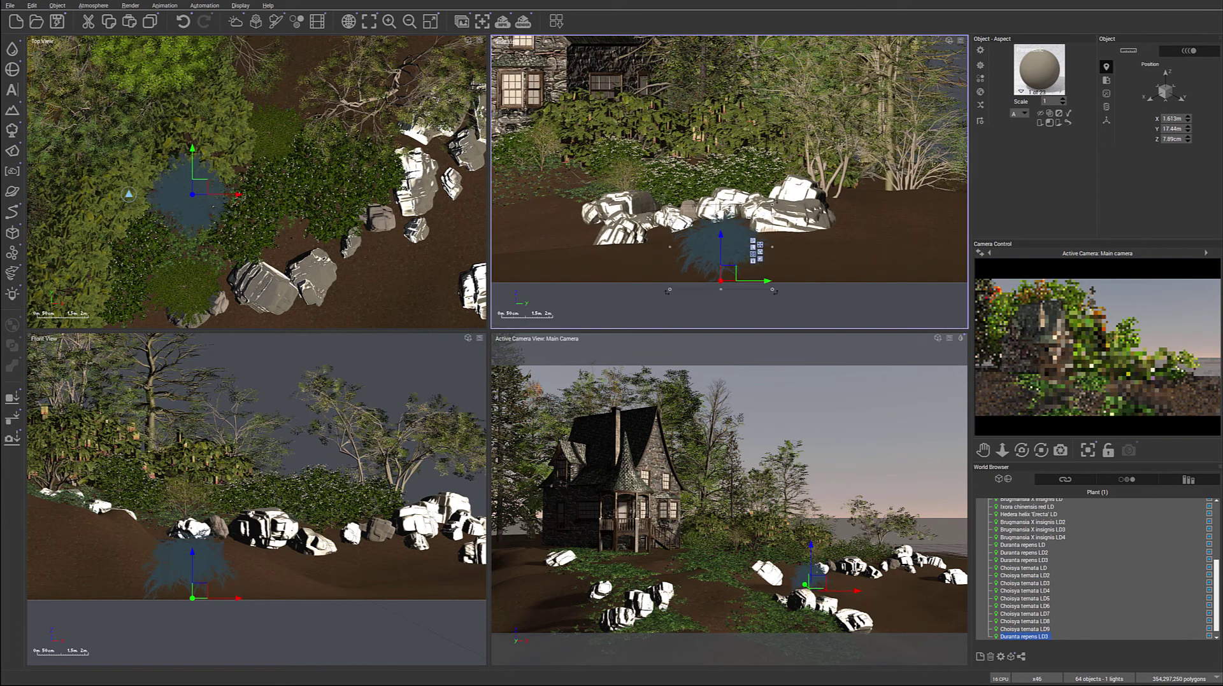
drag(730, 247, 730, 193)
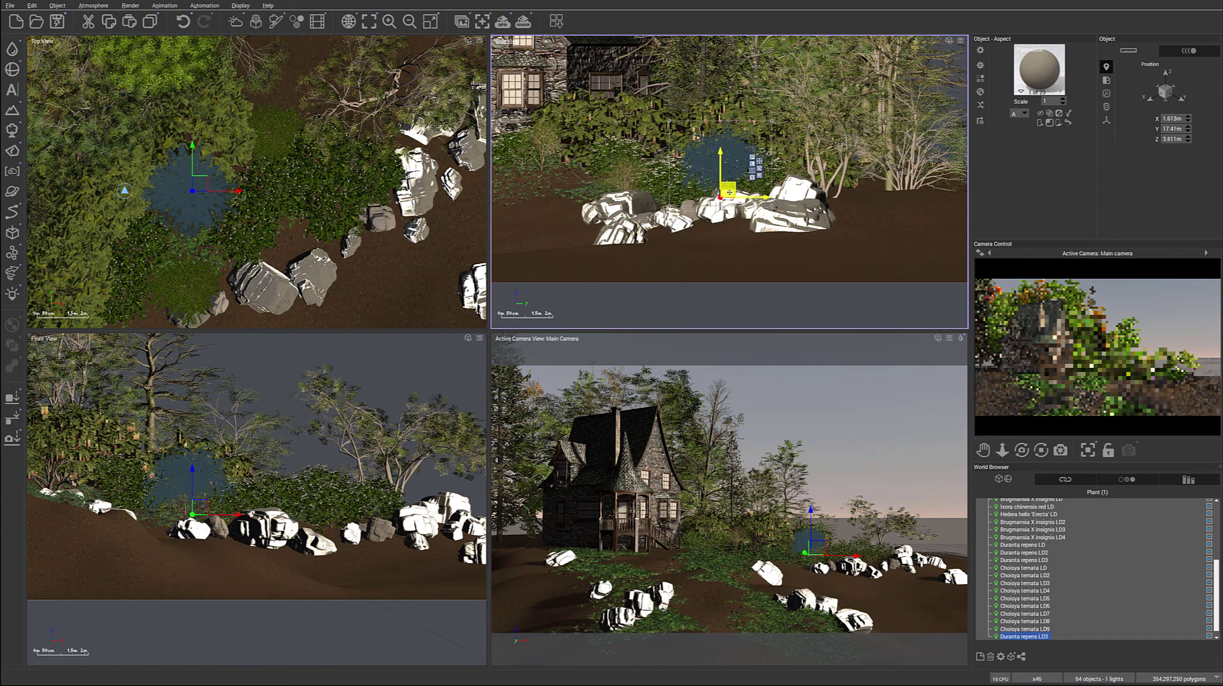
drag(201, 184, 197, 192)
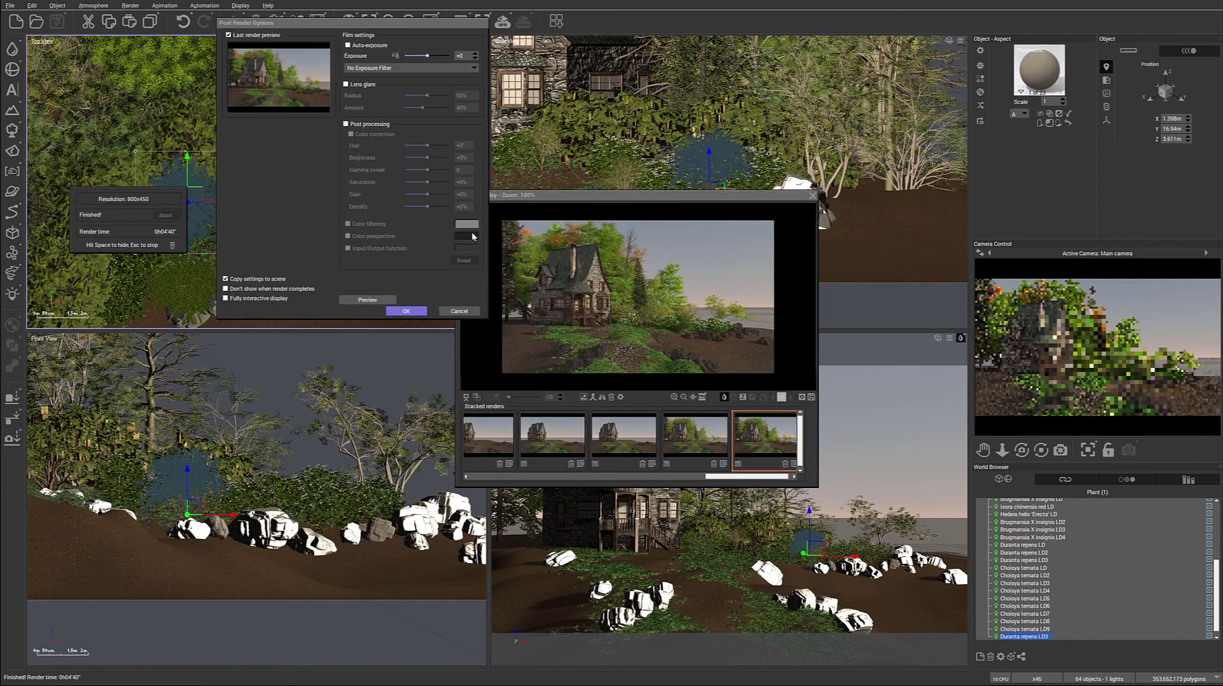
- Accept the post-render options and close the finished render of the main camera view
click(417, 312)
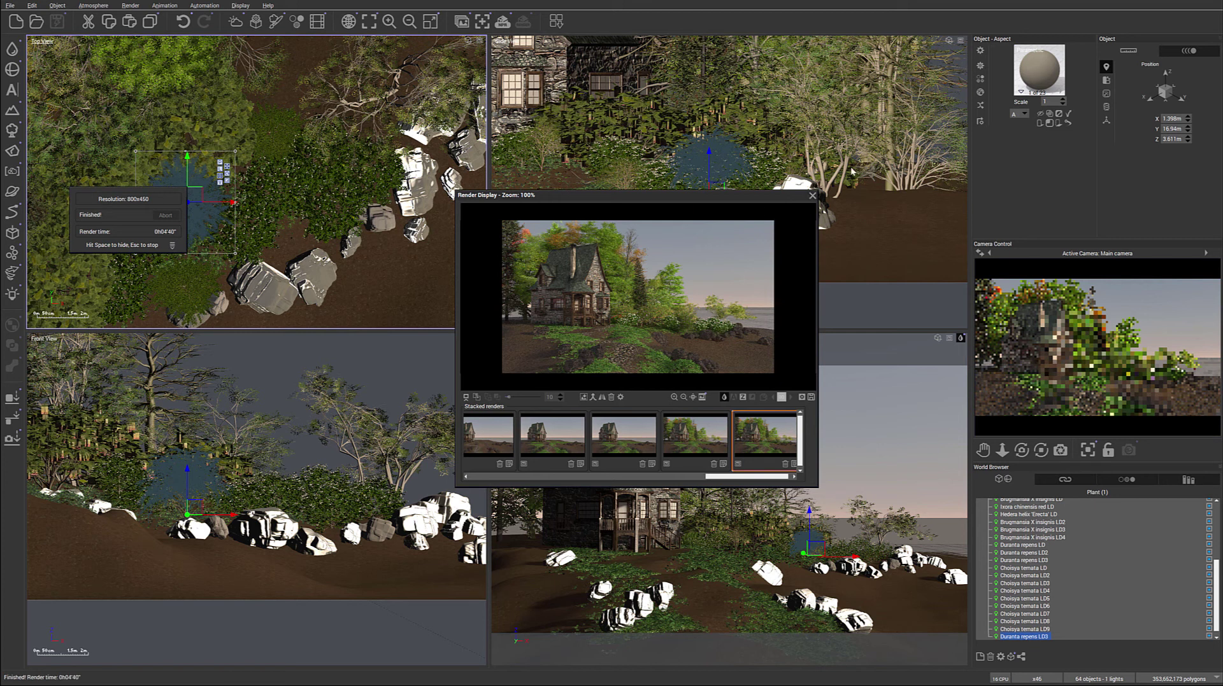
click(812, 195)
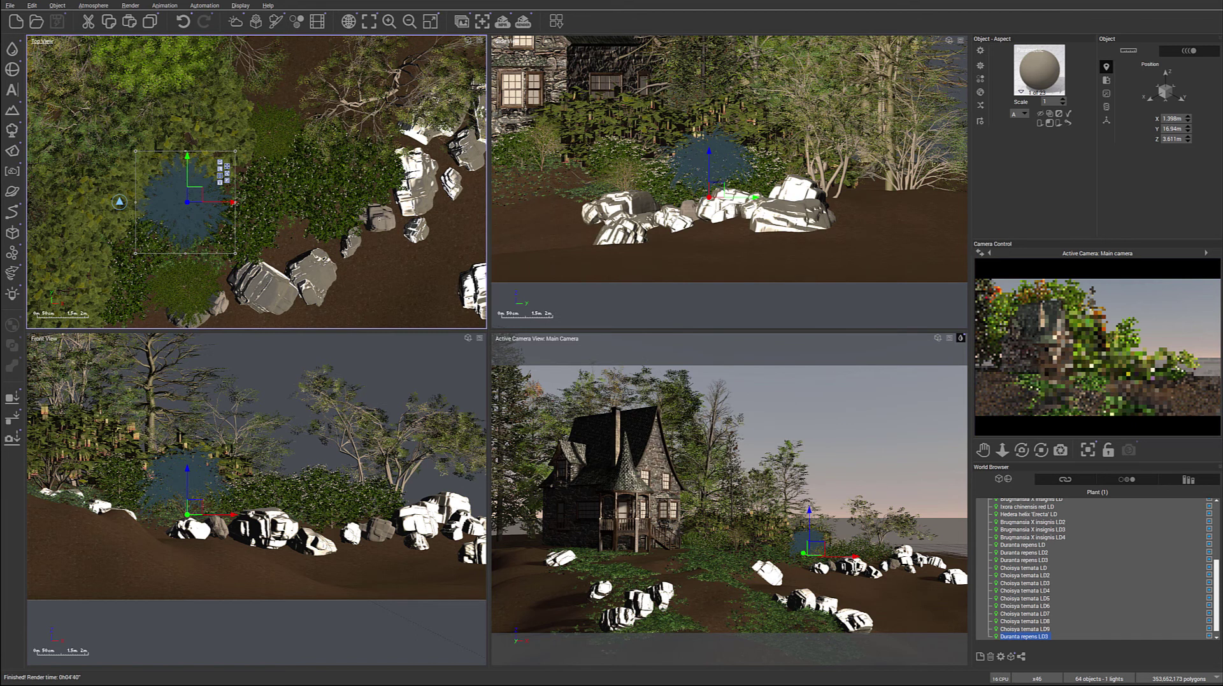
- Add Ixora chinensis red plants by the small rocks in plan, using the largest red-flowering preset
right_drag(353, 220, 306, 199)
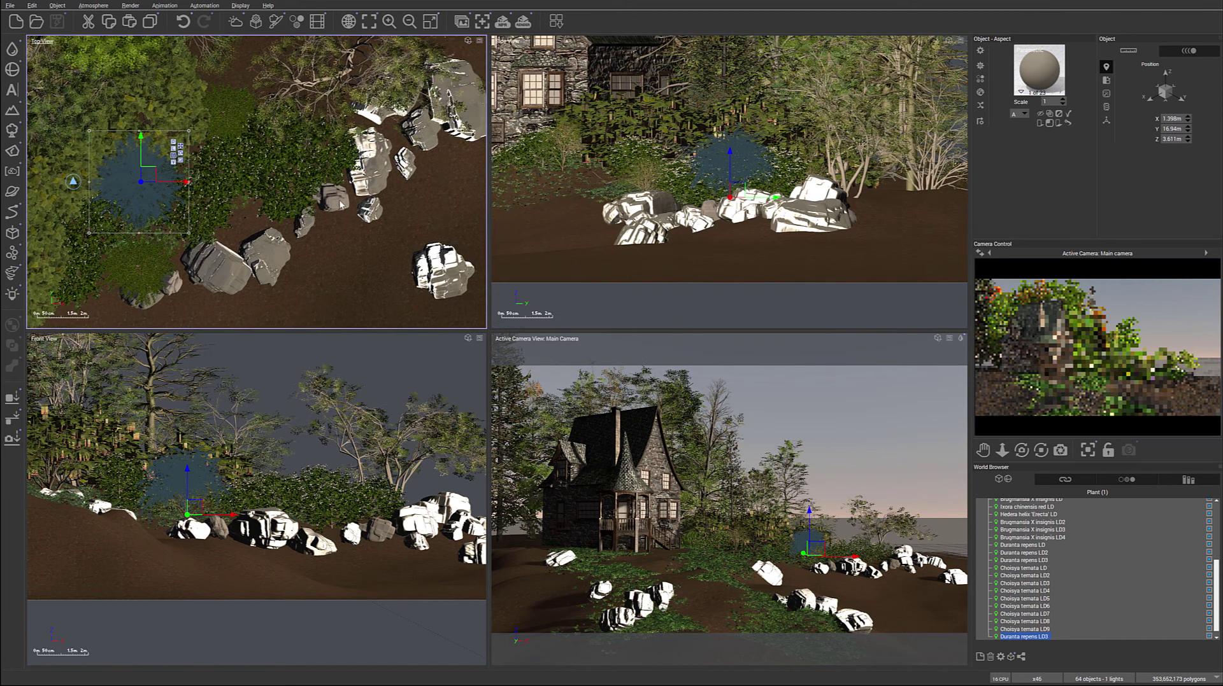
right_drag(223, 242, 454, 121)
right_drag(216, 273, 292, 222)
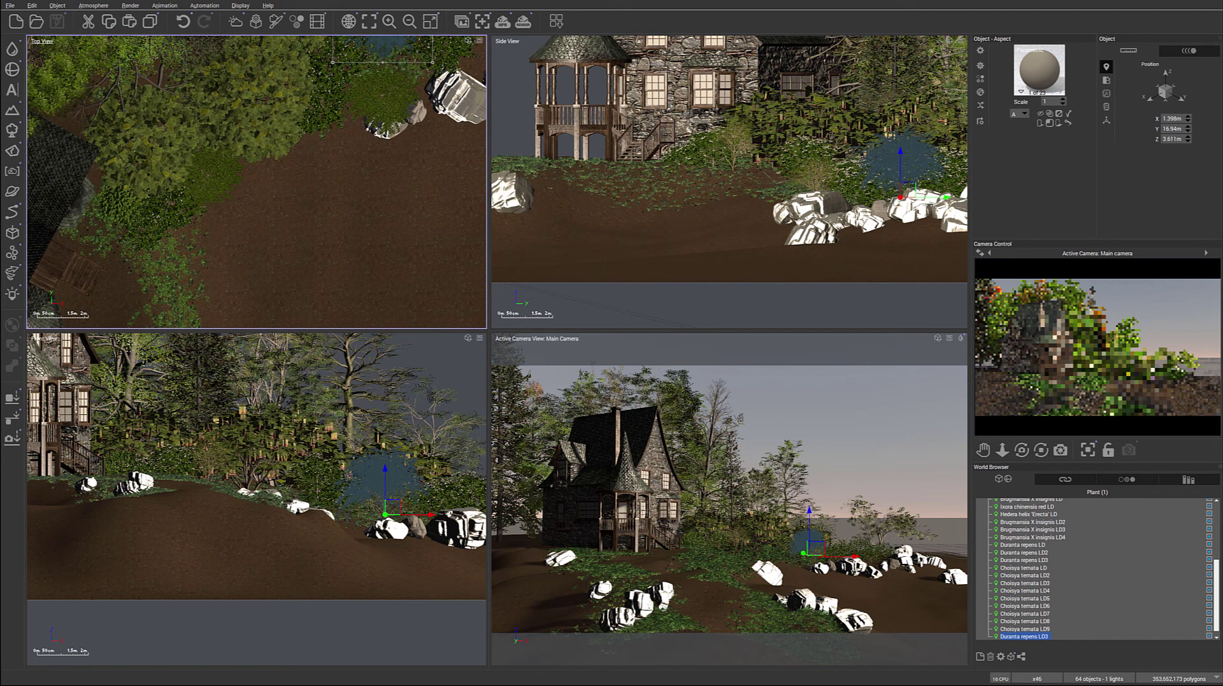
click(385, 95)
click(385, 95)
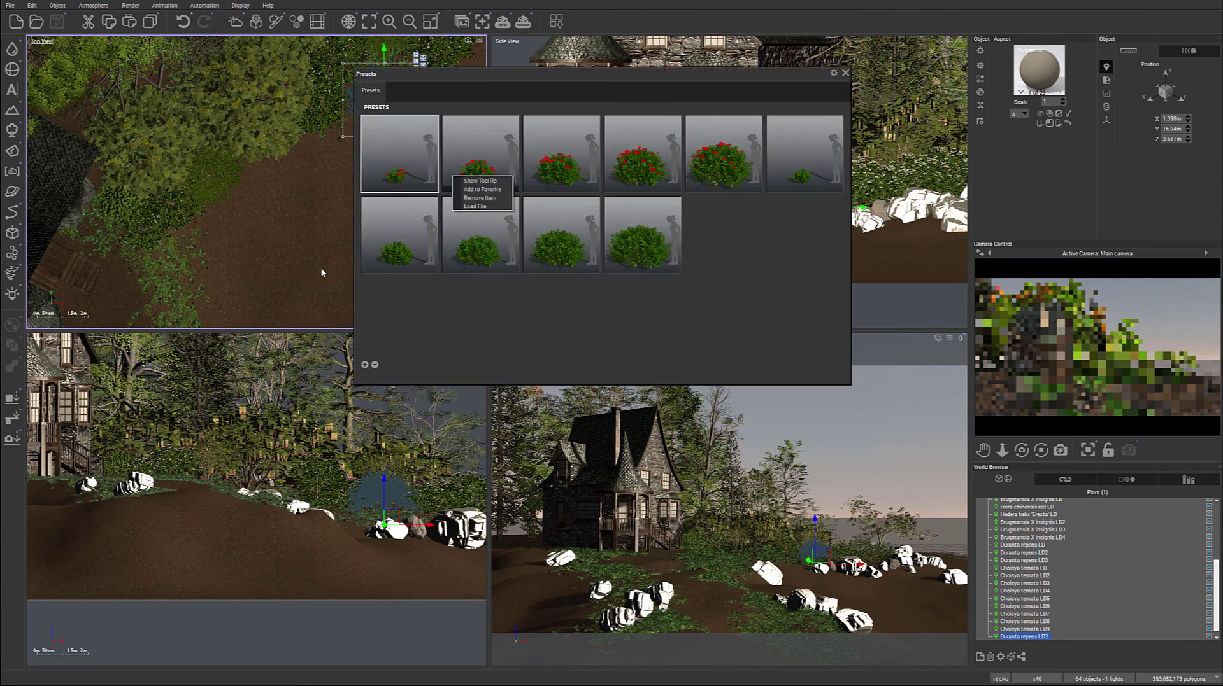
double_click(738, 164)
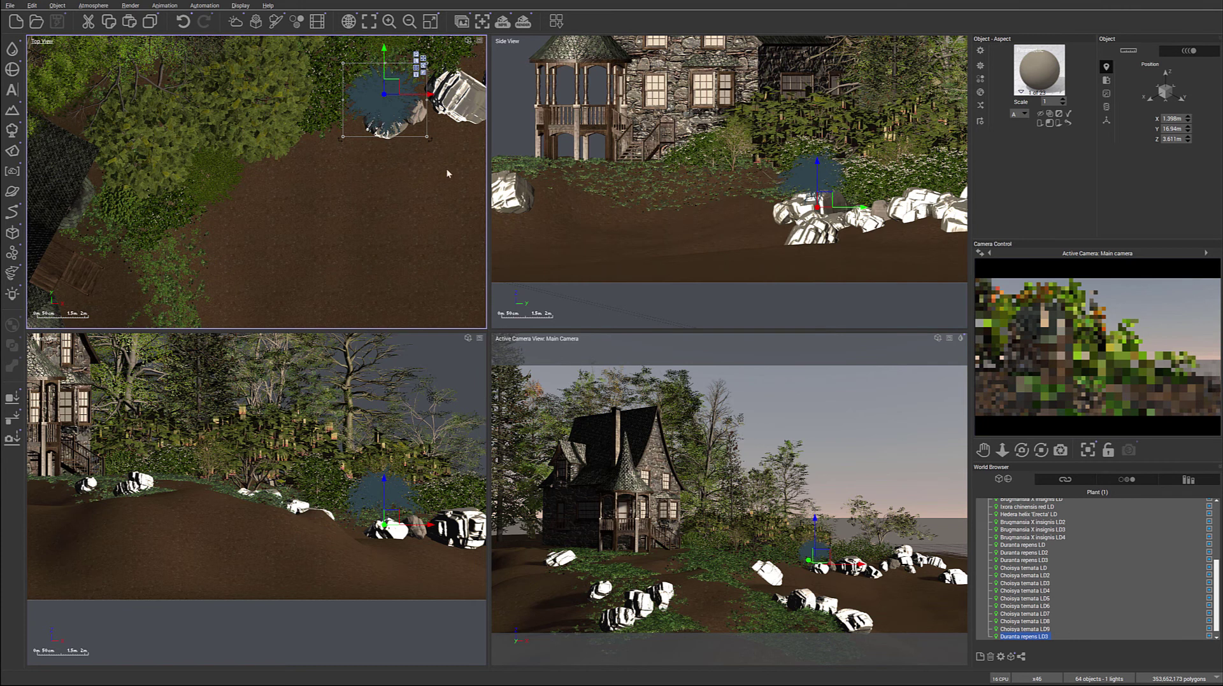
key(ctrl+z)
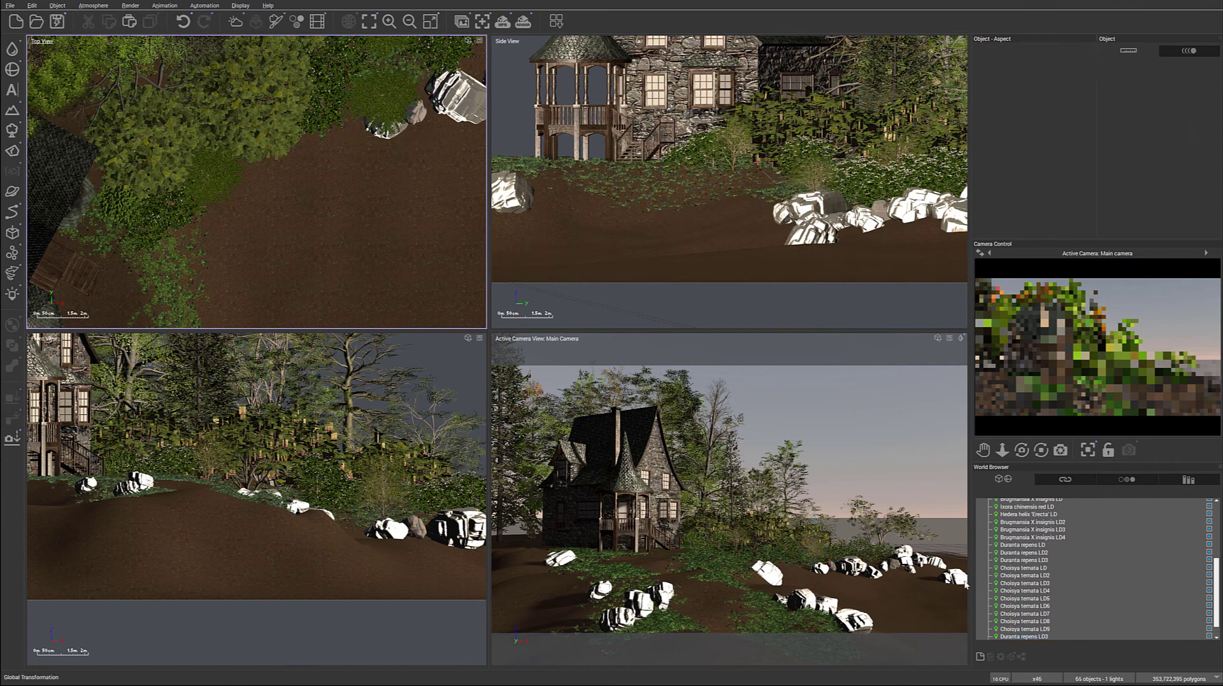
- Move Ixora chinensis red LD2 up behind the large boulders at about X 5.4 m, Y 15.1 m, Z 2.6 m
scroll(1042, 610, down, 1)
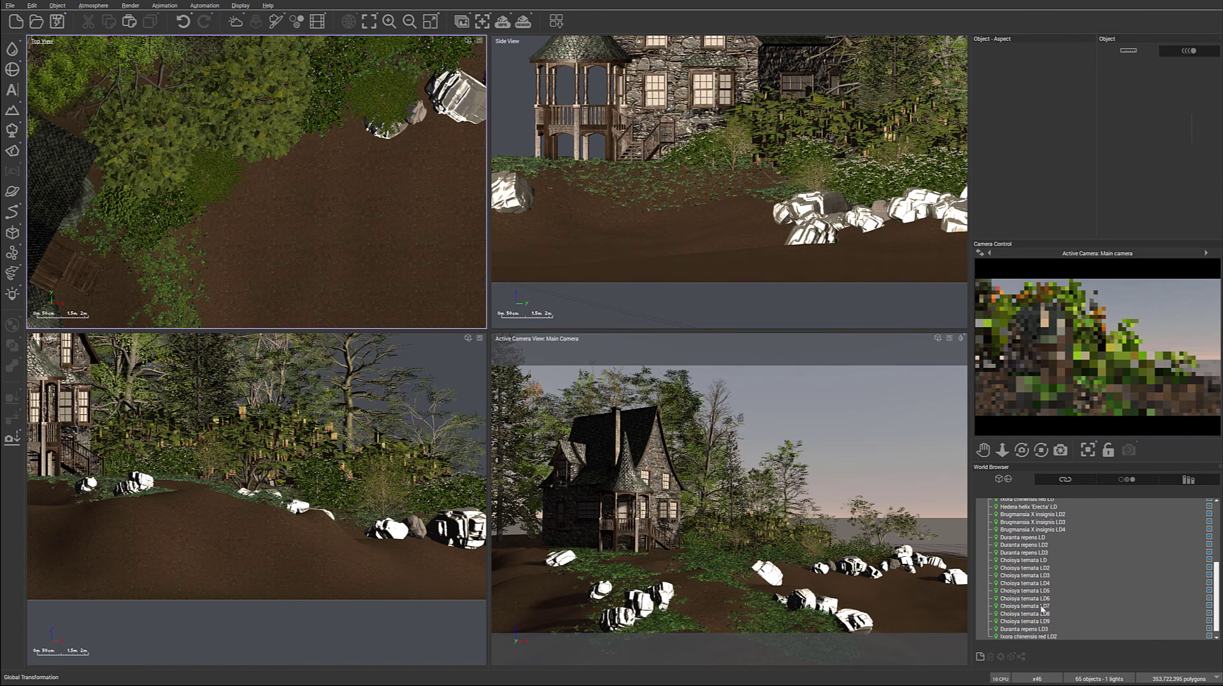
click(1028, 637)
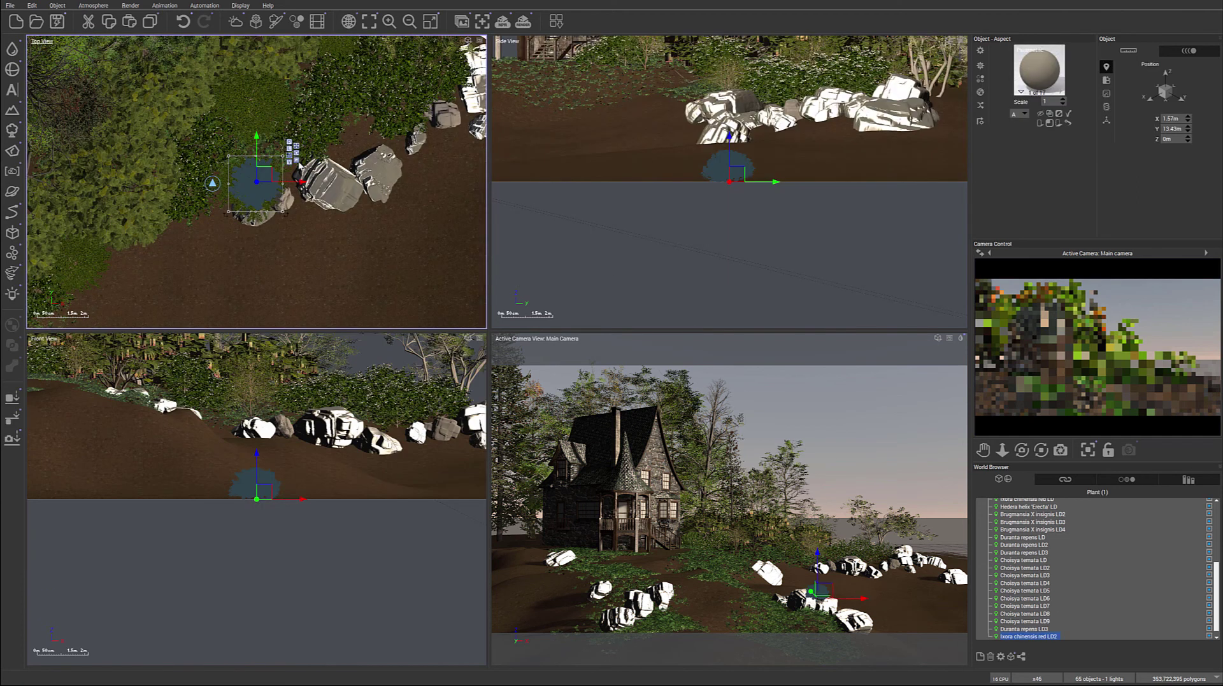
drag(261, 175, 401, 125)
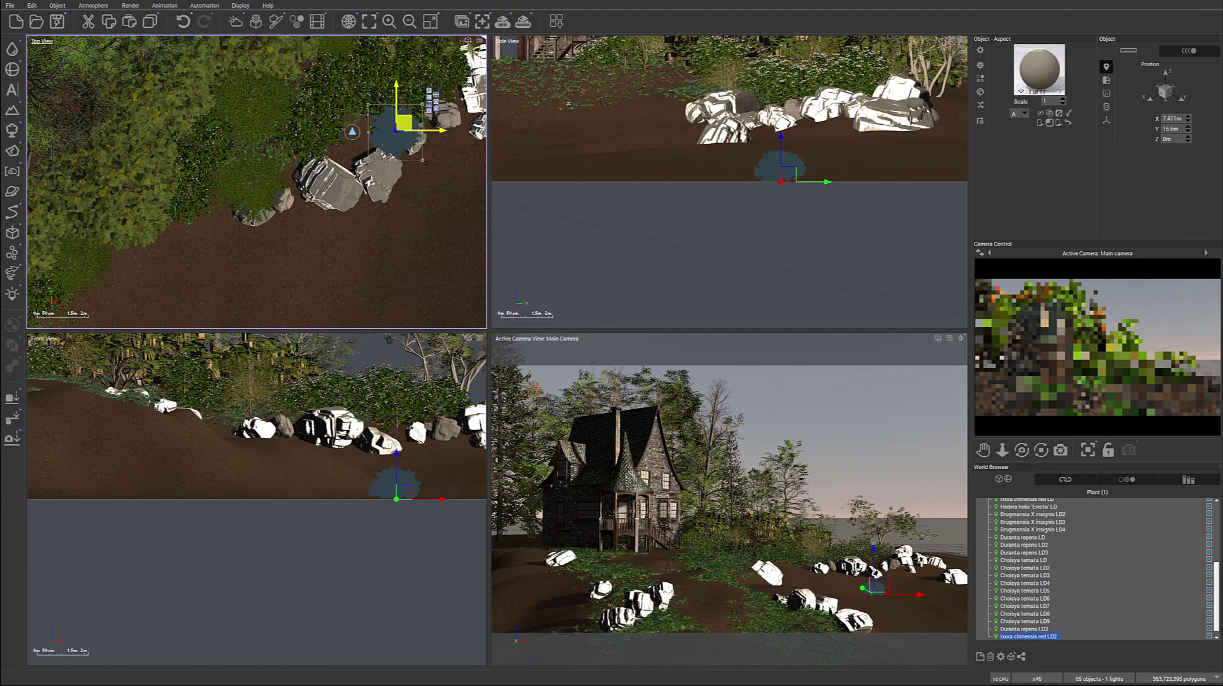
drag(791, 174, 790, 113)
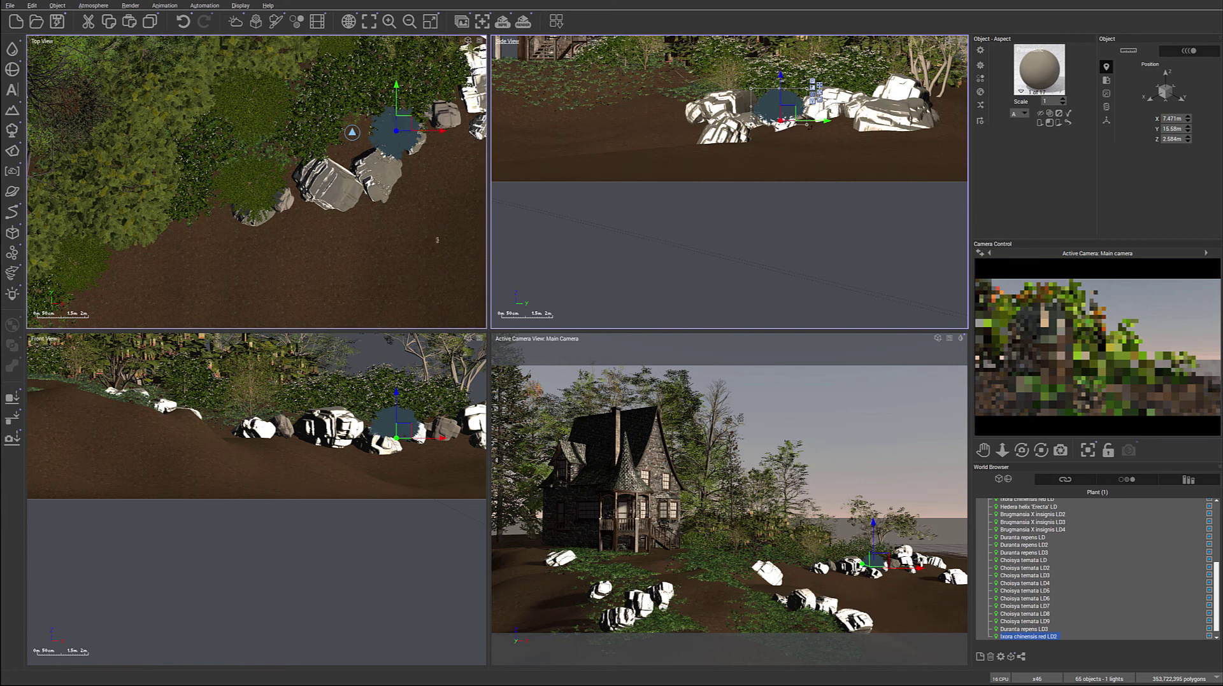
right_drag(434, 164, 444, 253)
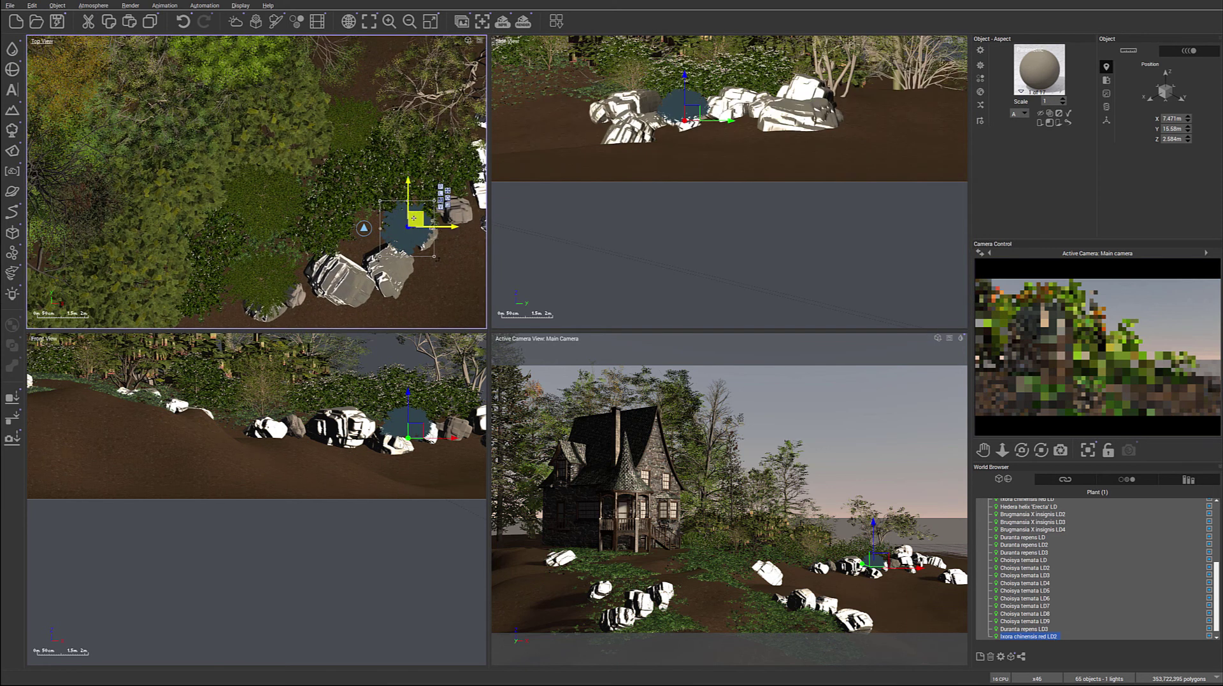
drag(415, 218, 365, 229)
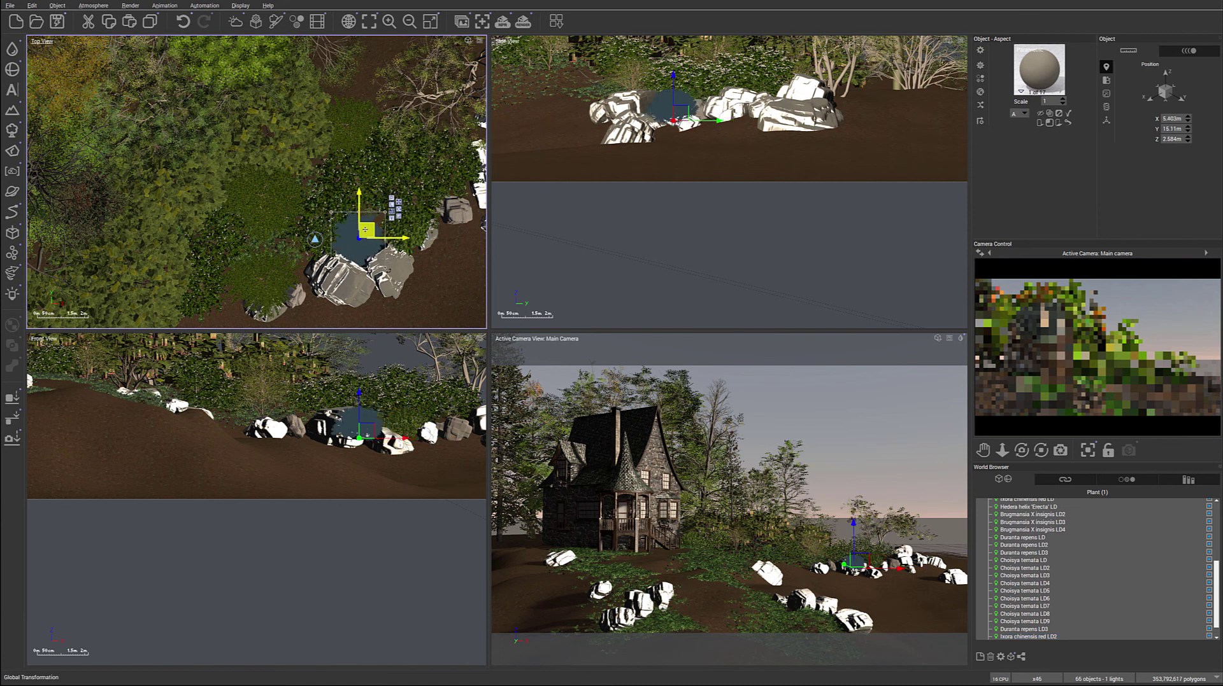
- Add a Duranta repens on the bare ground beside the house using the Standard mat 100 preset and select the new plant
scroll(217, 237, down, 5)
middle_drag(216, 239, 343, 261)
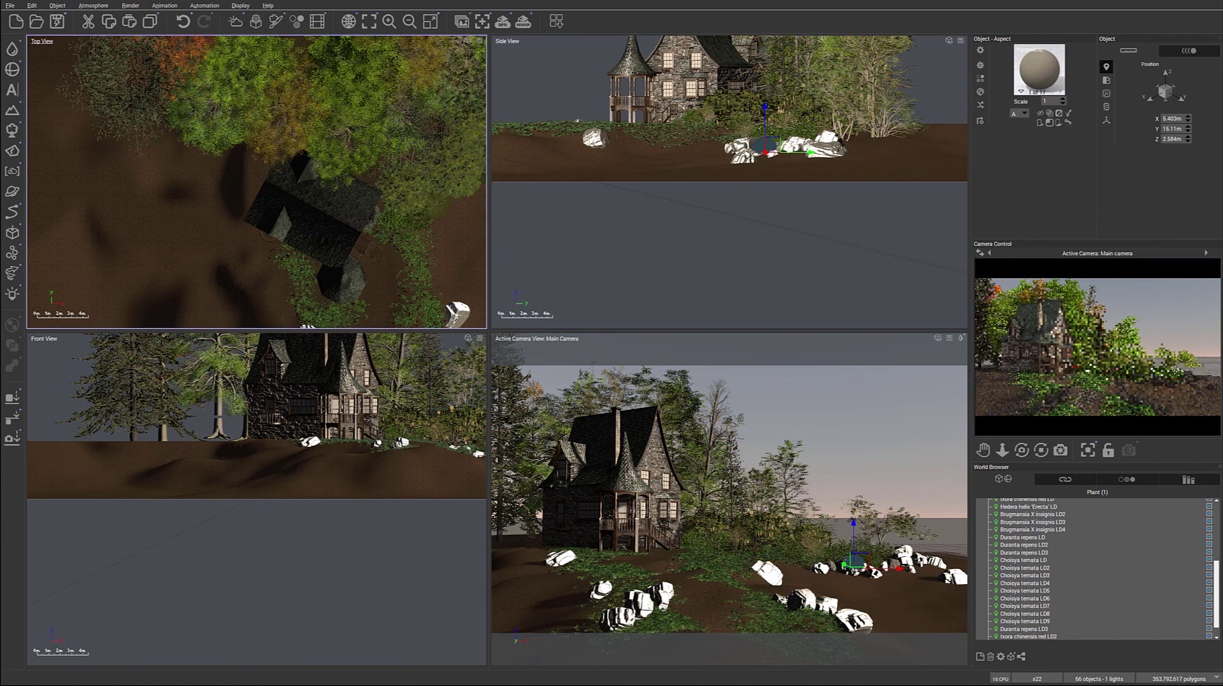
click(134, 268)
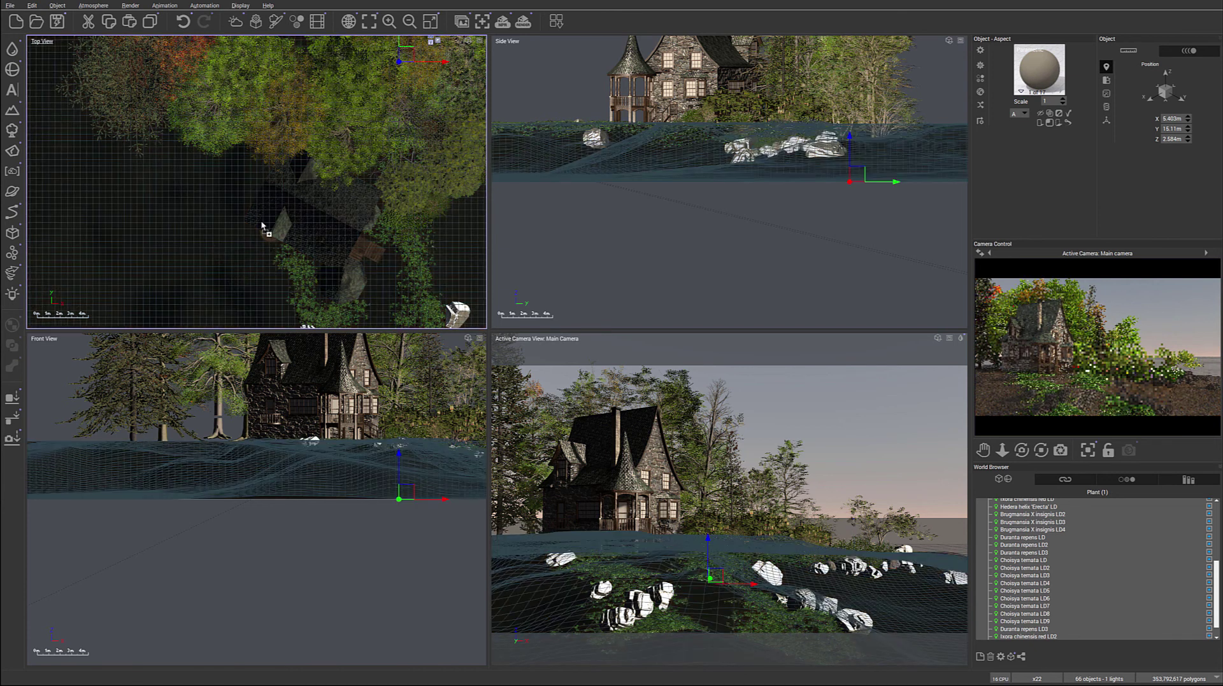
click(261, 239)
click(228, 217)
click(243, 216)
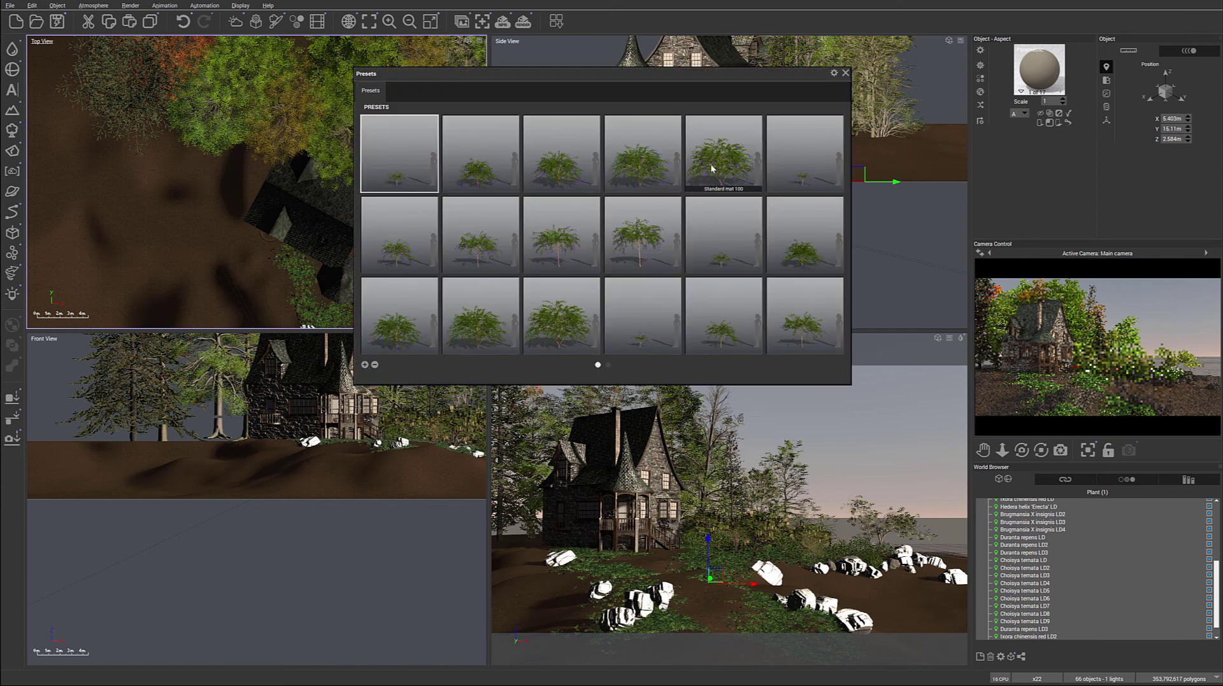
double_click(728, 155)
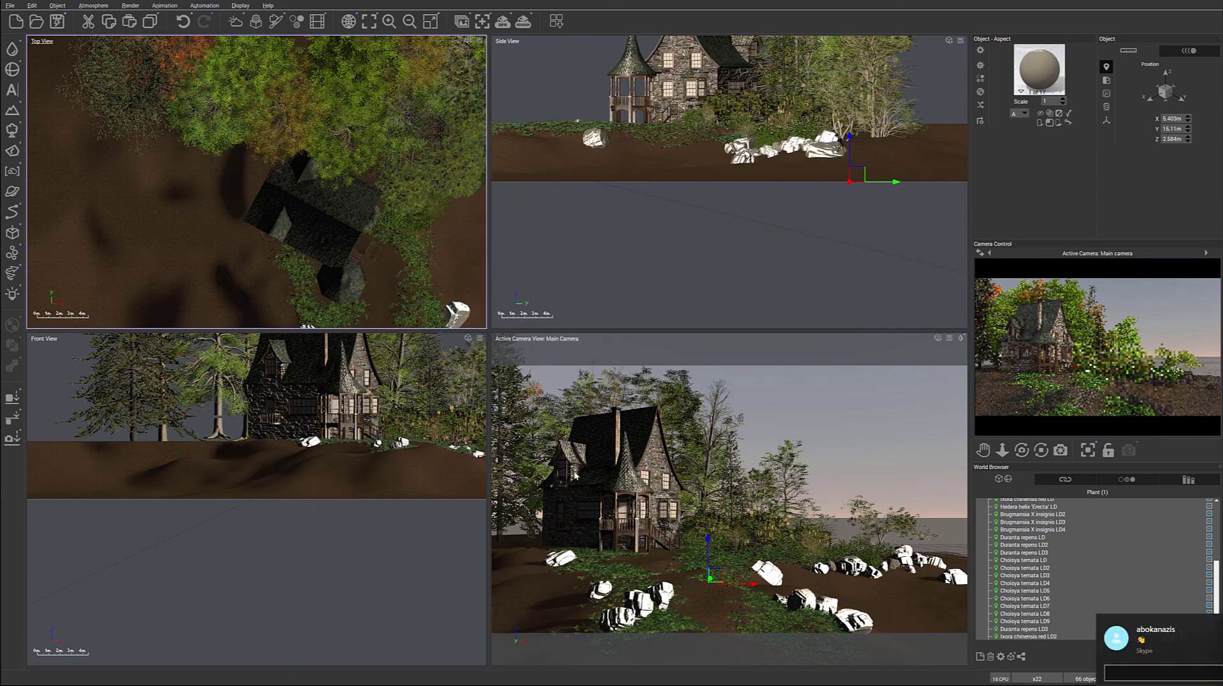
key(ctrl+z)
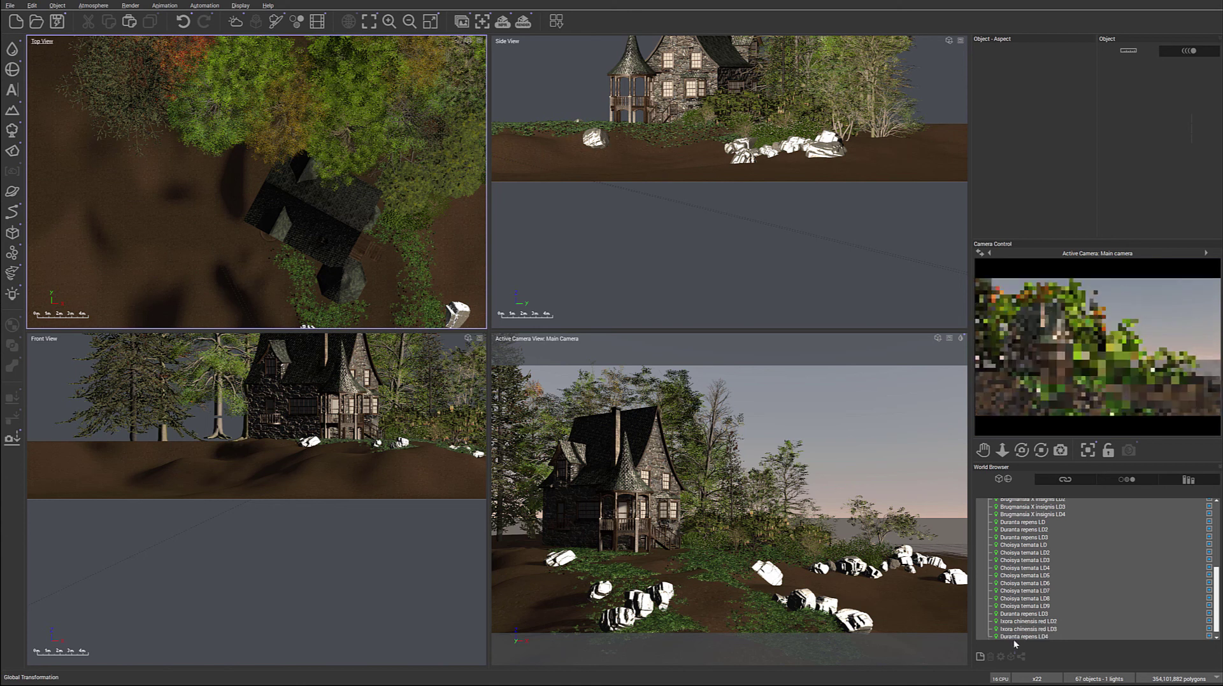
click(1015, 637)
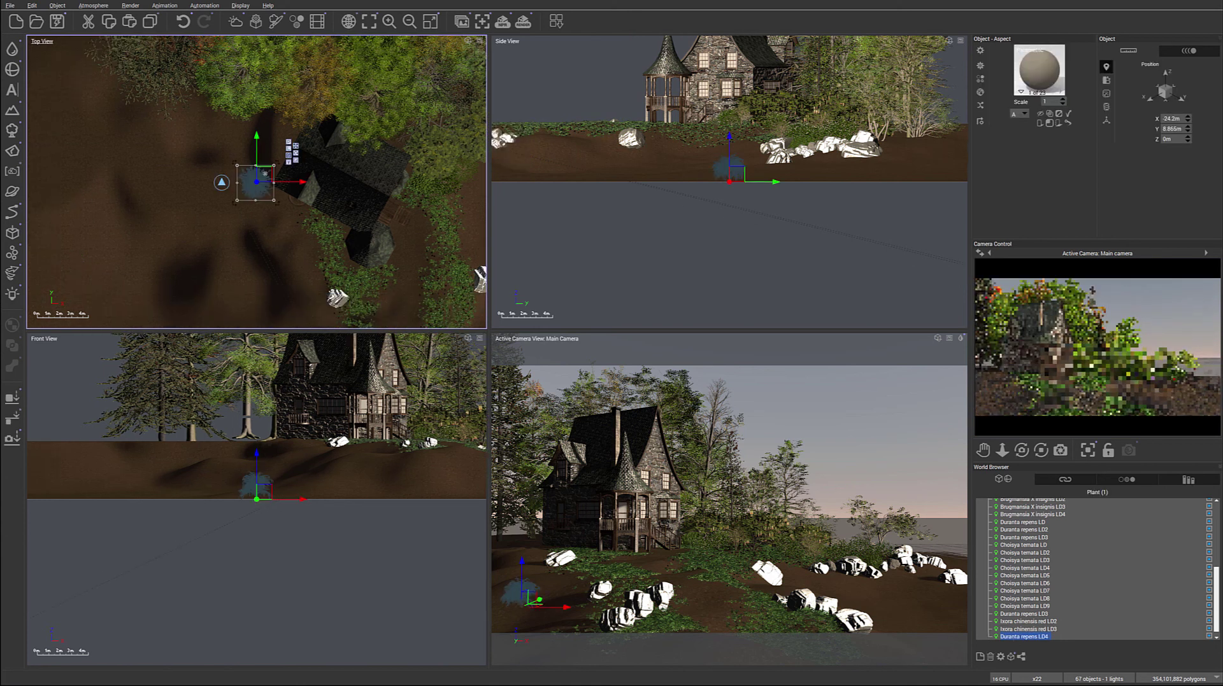
- Enlarge Duranta repens LD4 and raise it to ground level beside the house at about X -23.9 m, Y 7.2 m, Z 4.7 m
drag(256, 182, 276, 163)
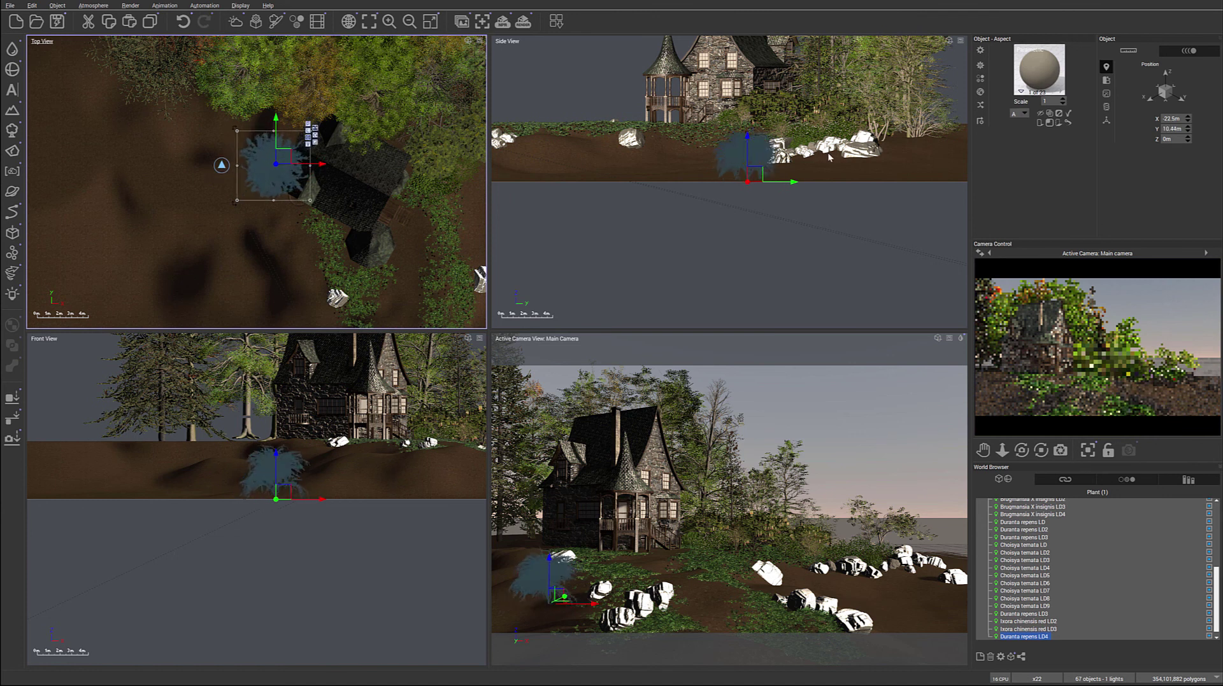
drag(750, 176, 766, 123)
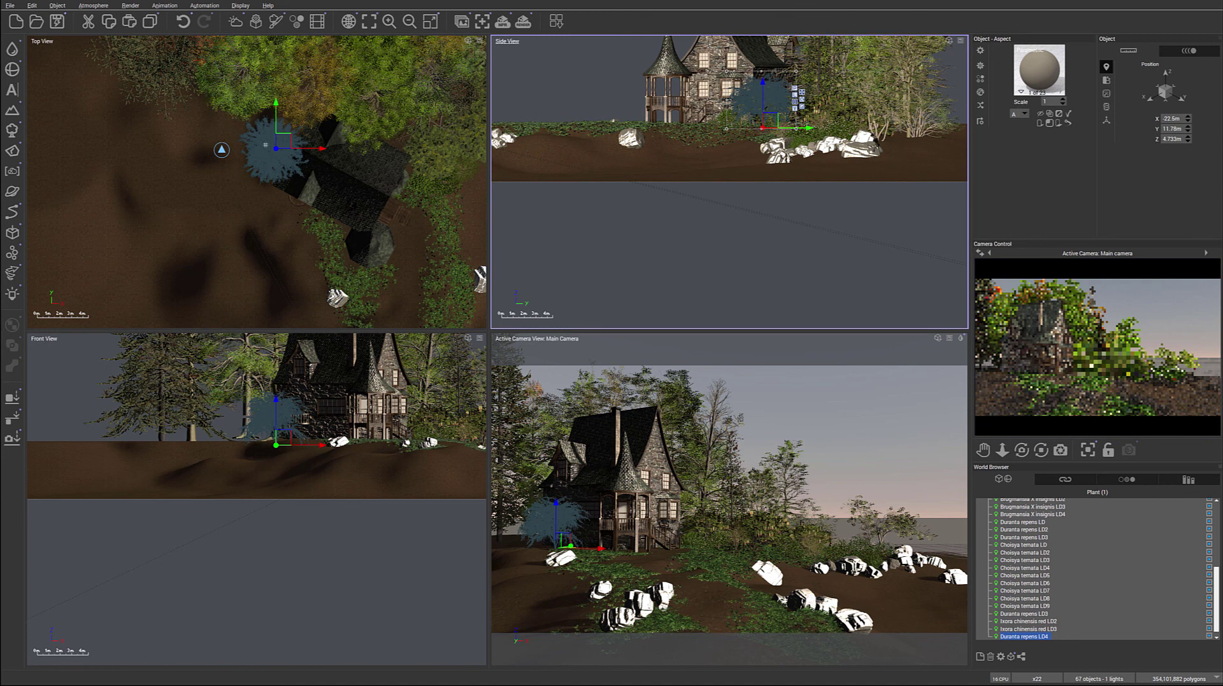
drag(292, 141, 271, 186)
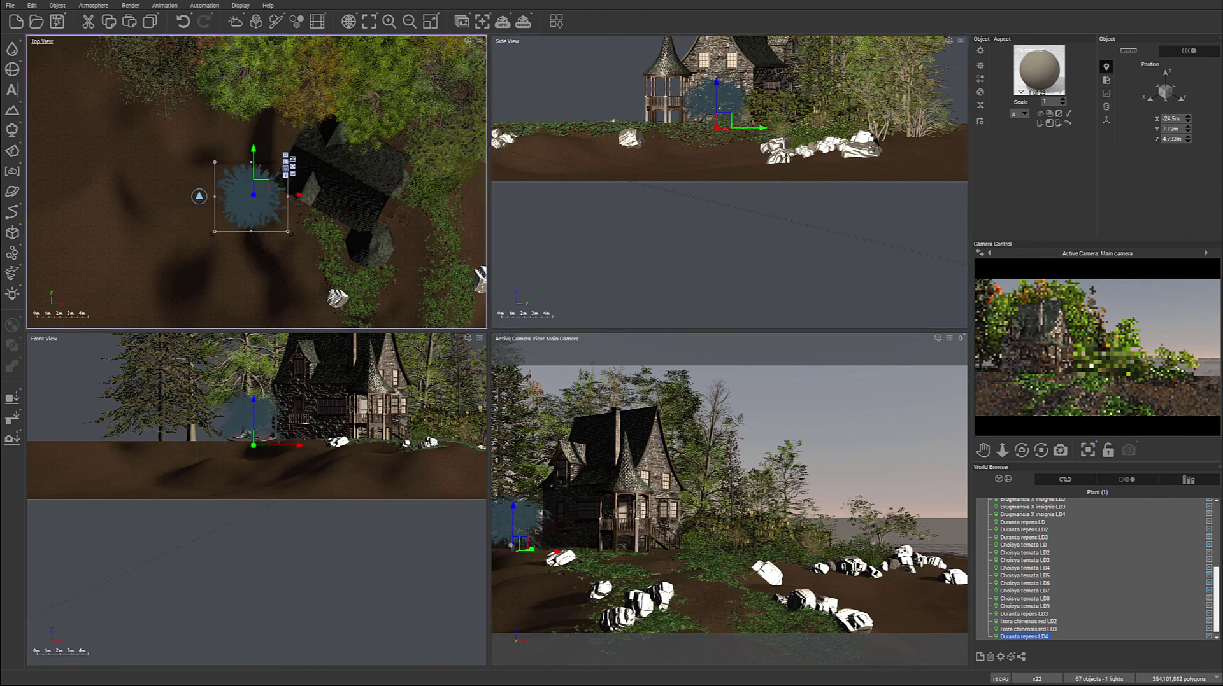
key(ctrl+z)
drag(273, 196, 276, 197)
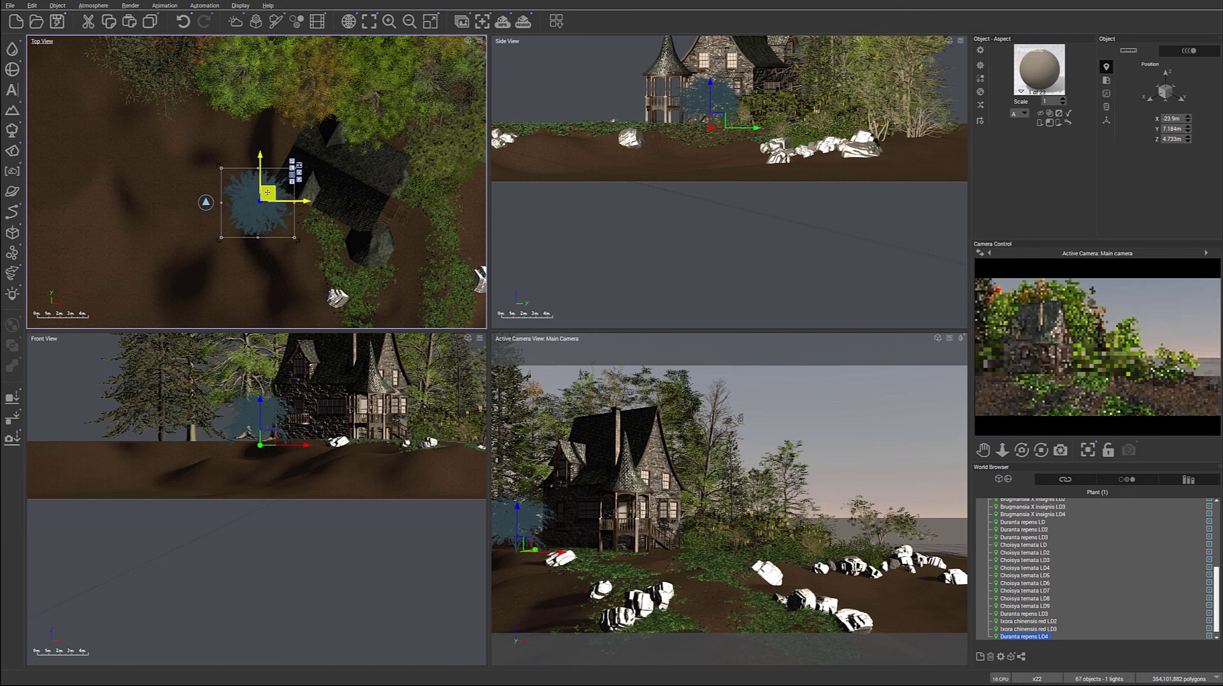
- Duplicate the Duranta twice, near the house at about X -21.8, Y 6.5, Z 4.6 m and farther out at X -26.4, Y 8.7 m
drag(267, 193, 291, 202)
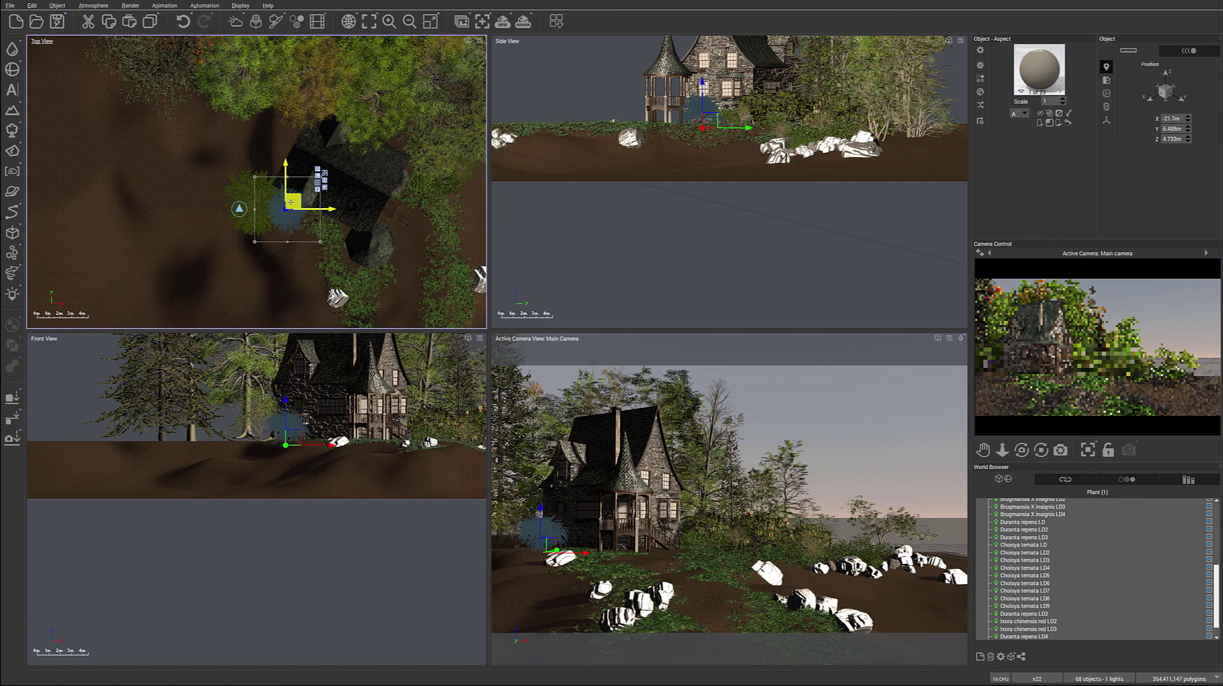
drag(711, 119, 712, 121)
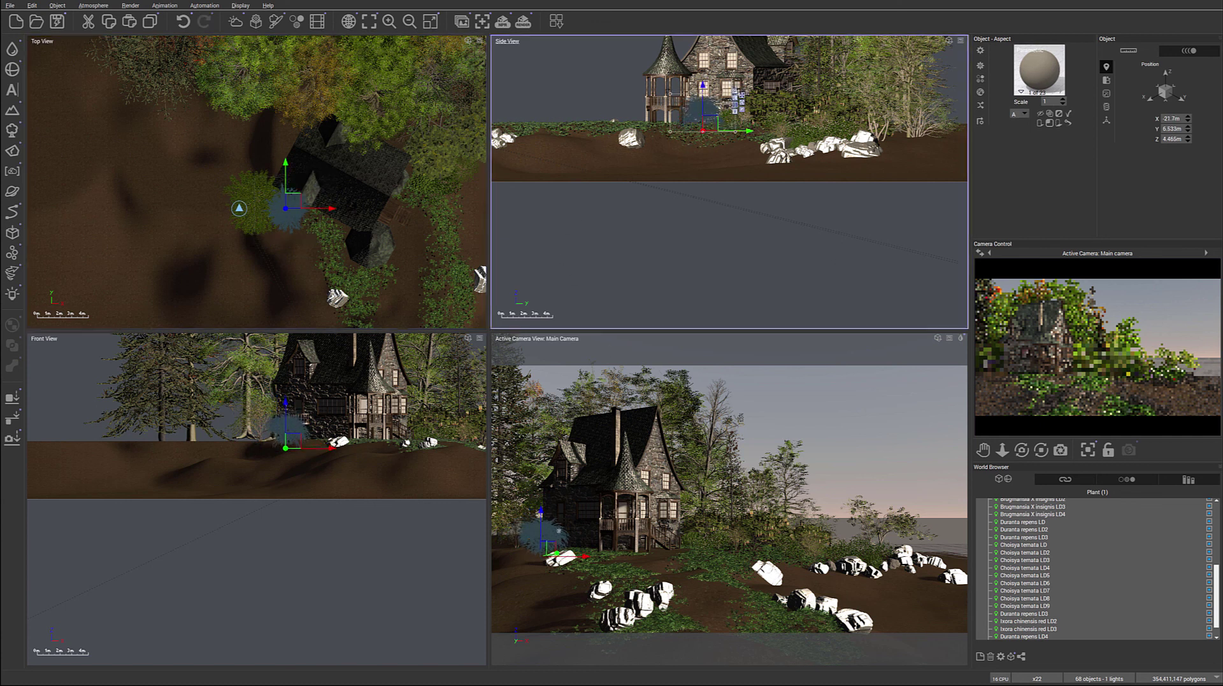
drag(552, 548, 551, 545)
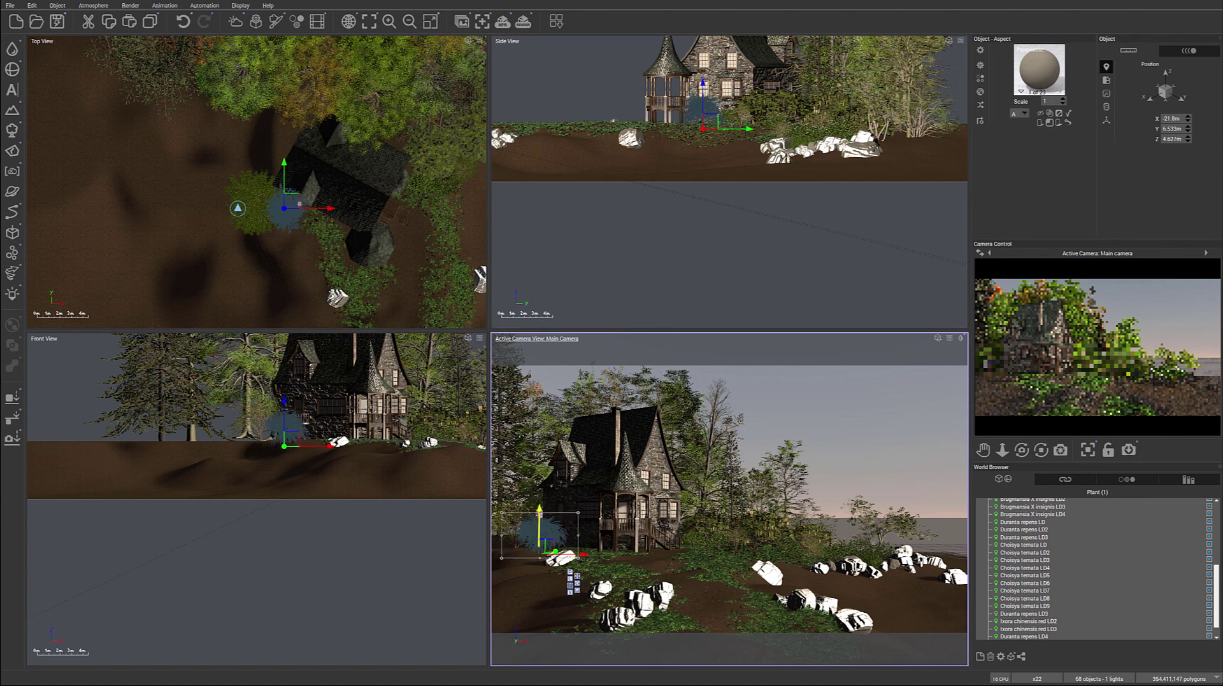
click(291, 201)
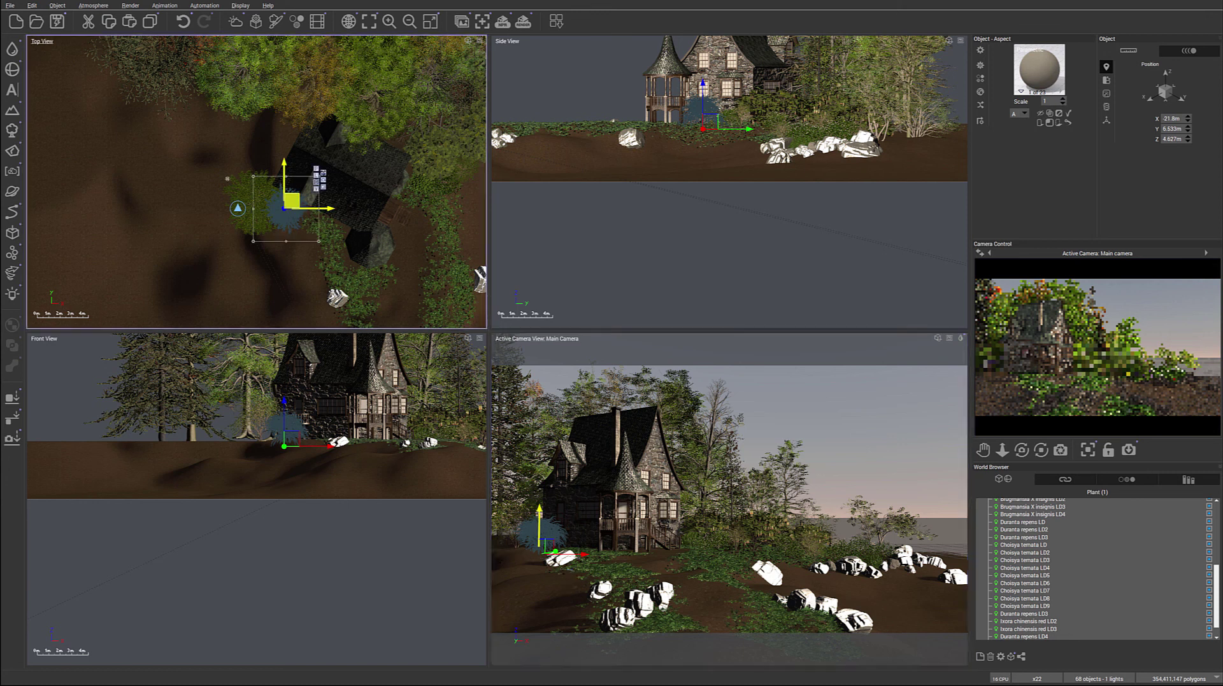
drag(291, 201, 239, 176)
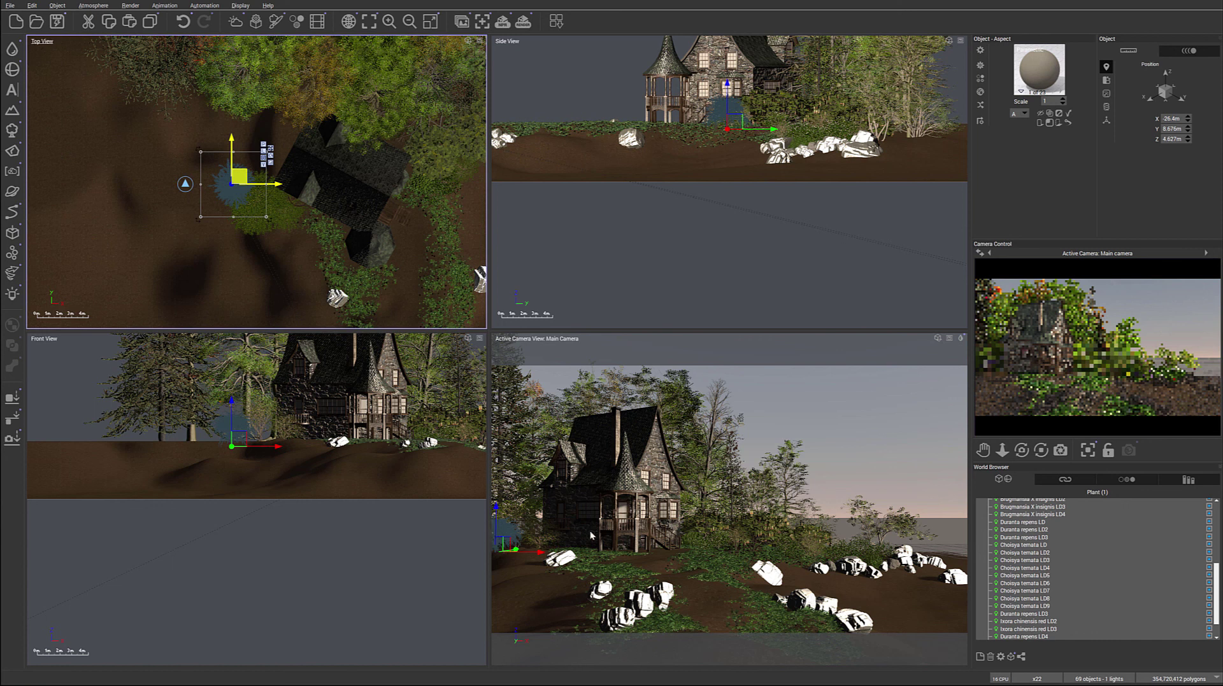